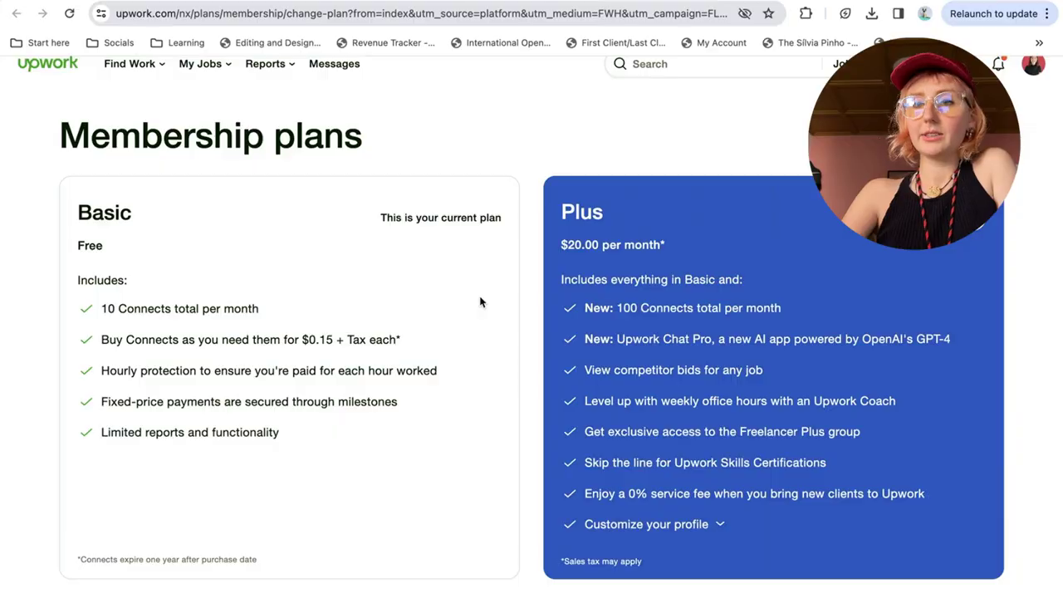
{"action": "scroll", "coordinate": [341, 197], "scroll_direction": "down", "scroll_amount": 1}
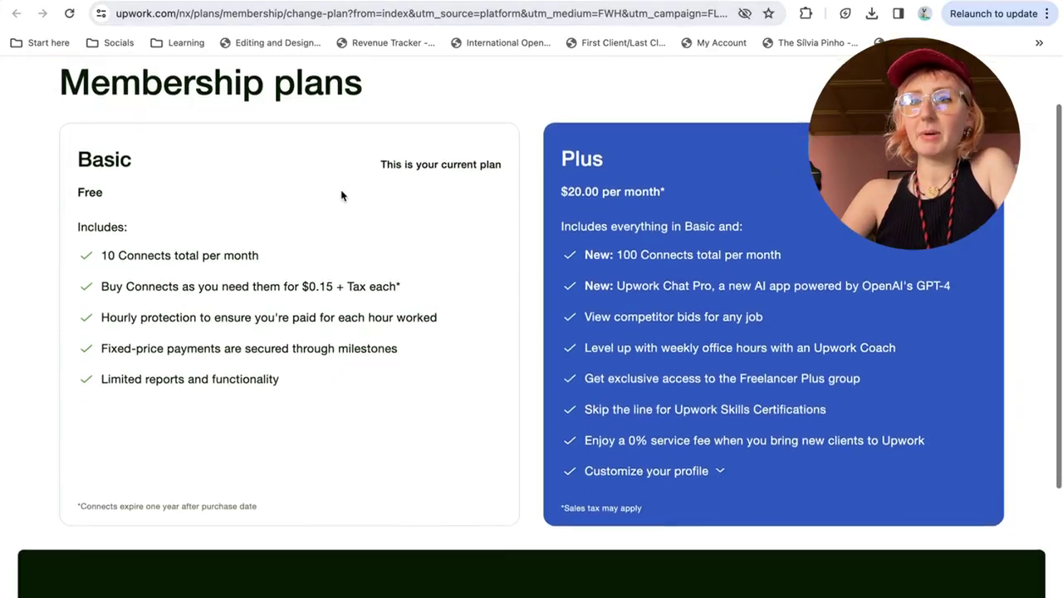
{"action": "scroll", "coordinate": [341, 195], "scroll_direction": "up", "scroll_amount": 1}
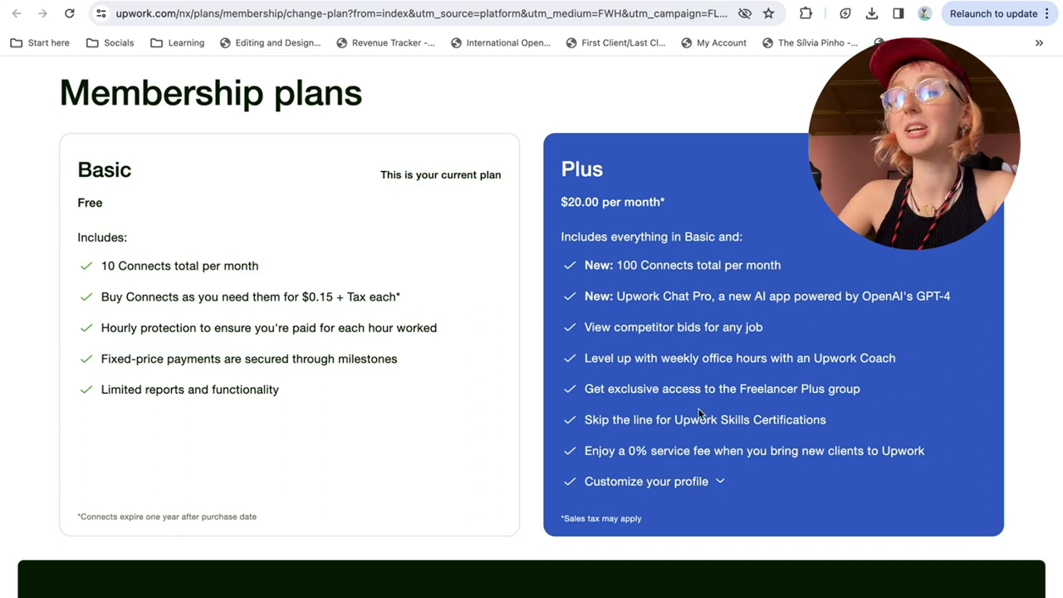
Step: Upgrade from Basic to Freelancer Plus by activating it on the Review upgrade page, reaching 130 Connects
{"action": "left_click", "coordinate": [712, 482]}
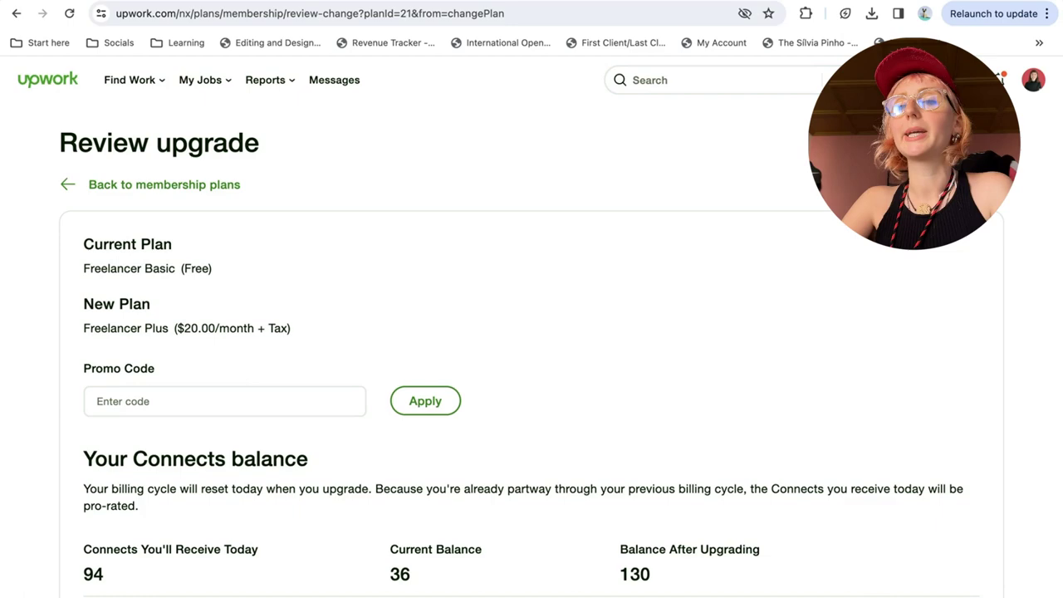
{"action": "scroll", "coordinate": [440, 297], "scroll_direction": "down", "scroll_amount": 5}
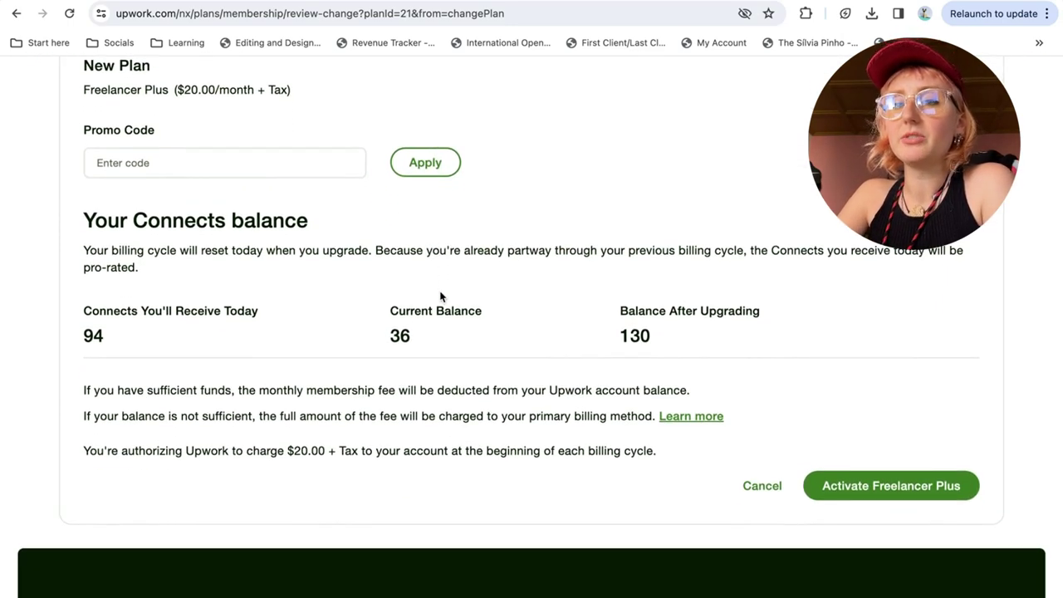
{"action": "scroll", "coordinate": [441, 296], "scroll_direction": "down", "scroll_amount": 1}
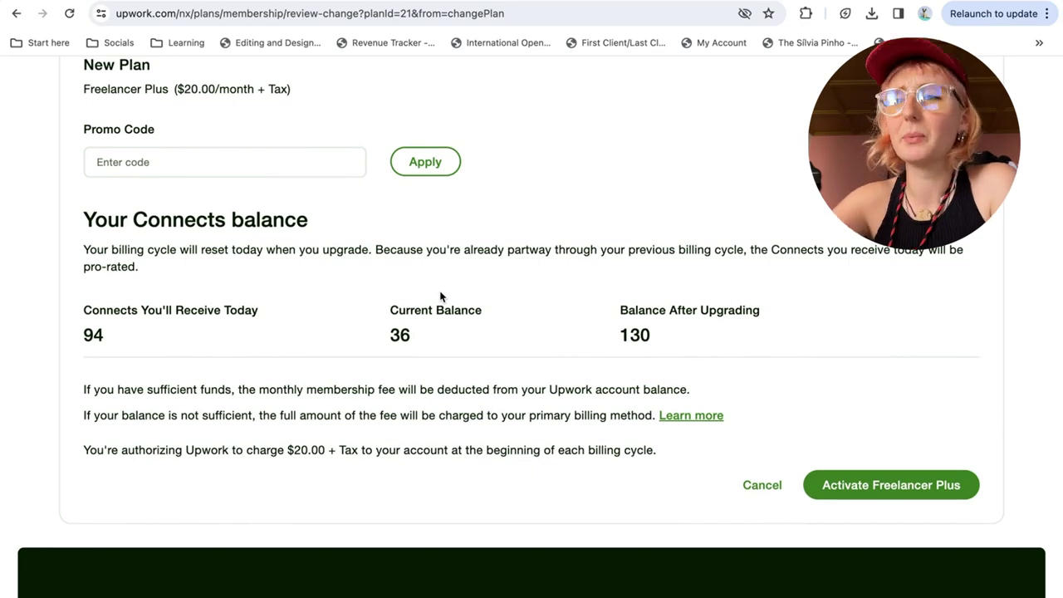
{"action": "scroll", "coordinate": [441, 279], "scroll_direction": "down", "scroll_amount": 3}
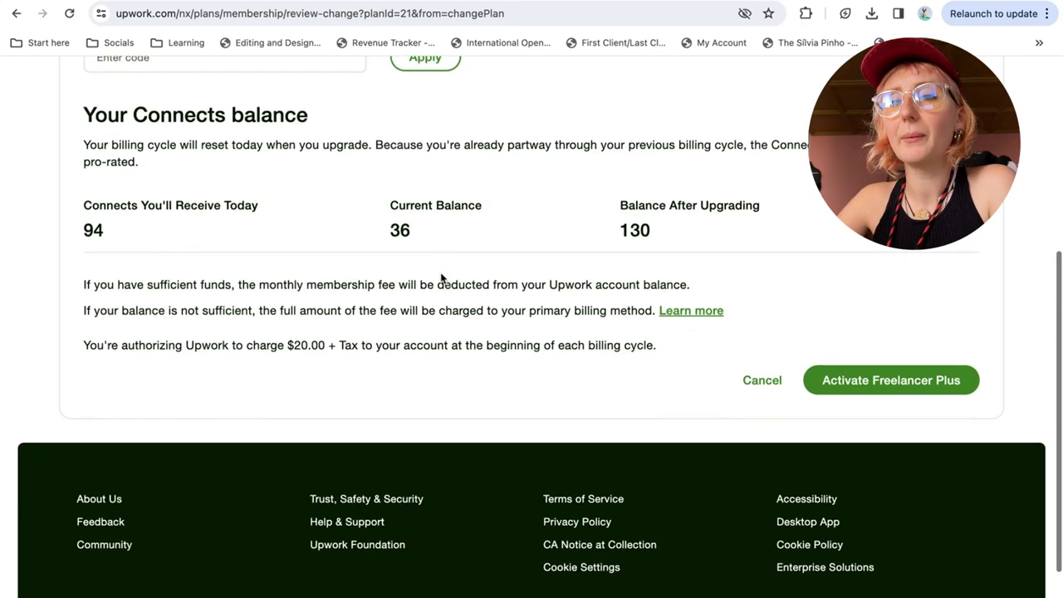
{"action": "left_click", "coordinate": [829, 378]}
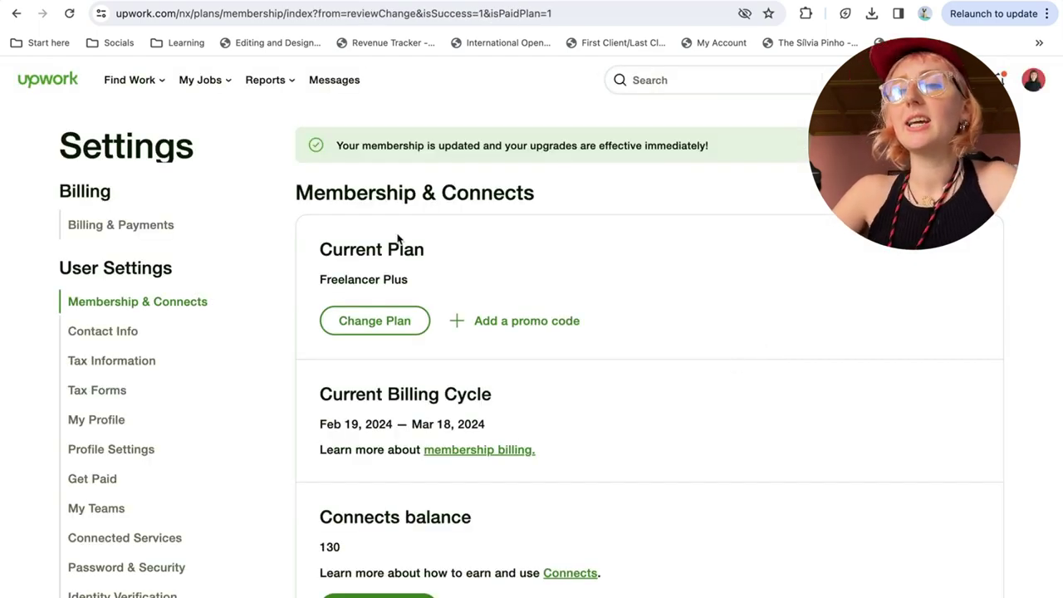
Step: Return via the Upwork logo to the Find Work page's 'Jobs you might like' feed
{"action": "mouse_move", "coordinate": [201, 95]}
{"action": "left_click", "coordinate": [64, 86]}
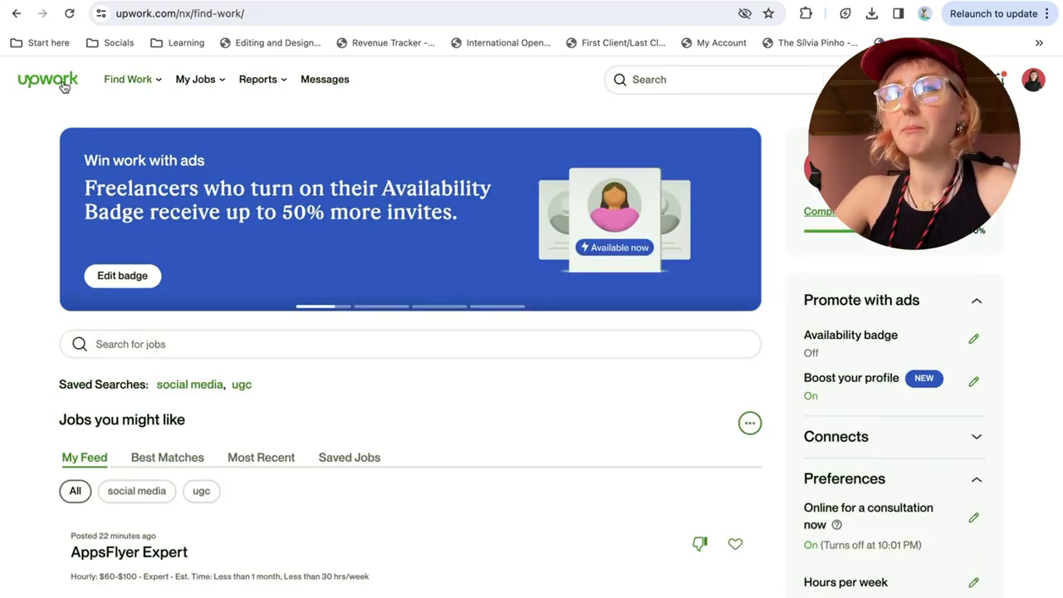
{"action": "mouse_move", "coordinate": [129, 79]}
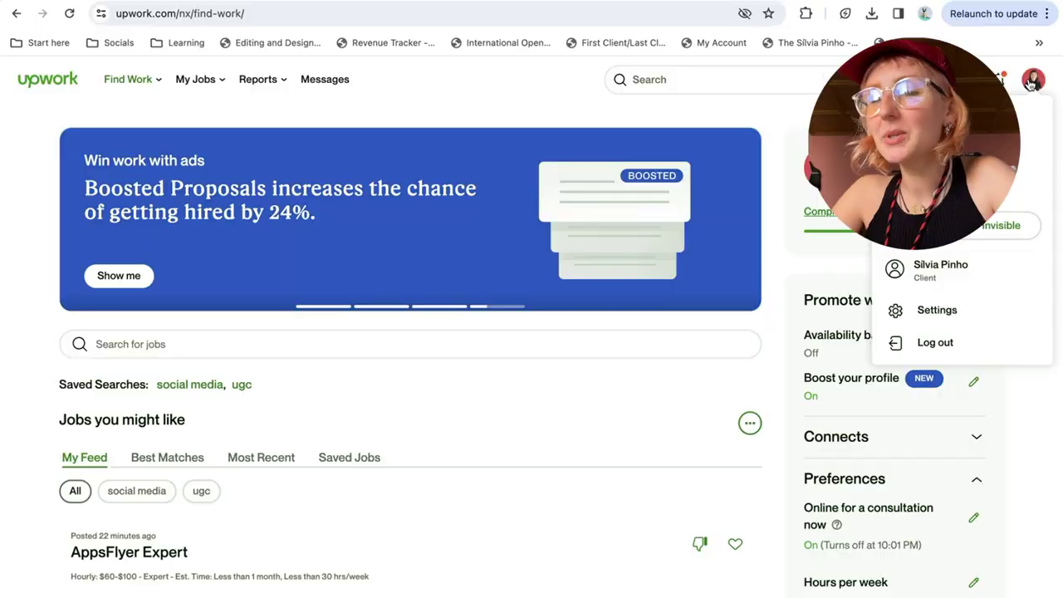
{"action": "mouse_move", "coordinate": [148, 79]}
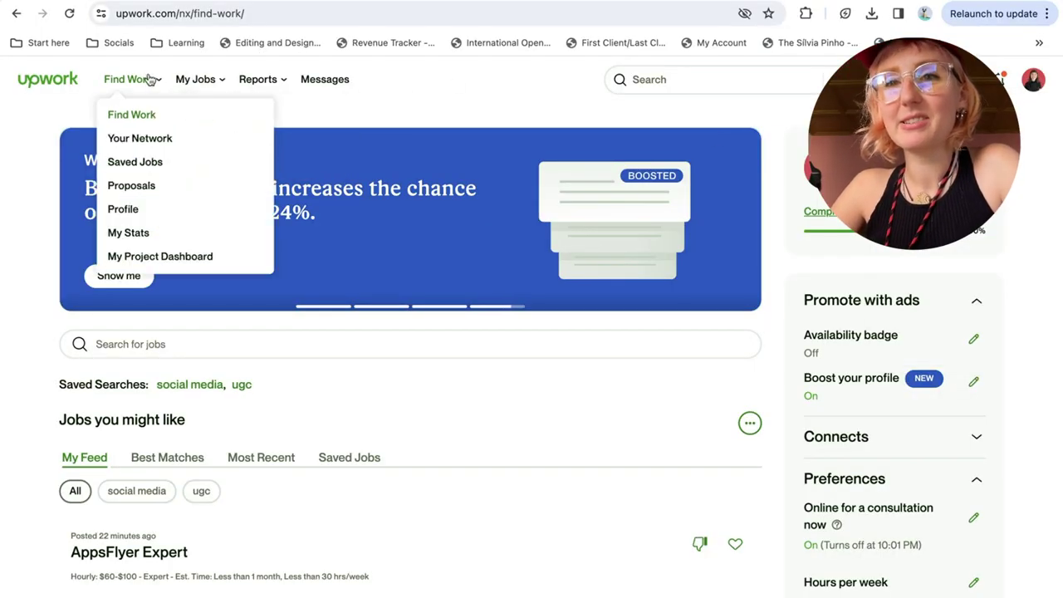
{"action": "scroll", "coordinate": [360, 127], "scroll_direction": "down", "scroll_amount": 1}
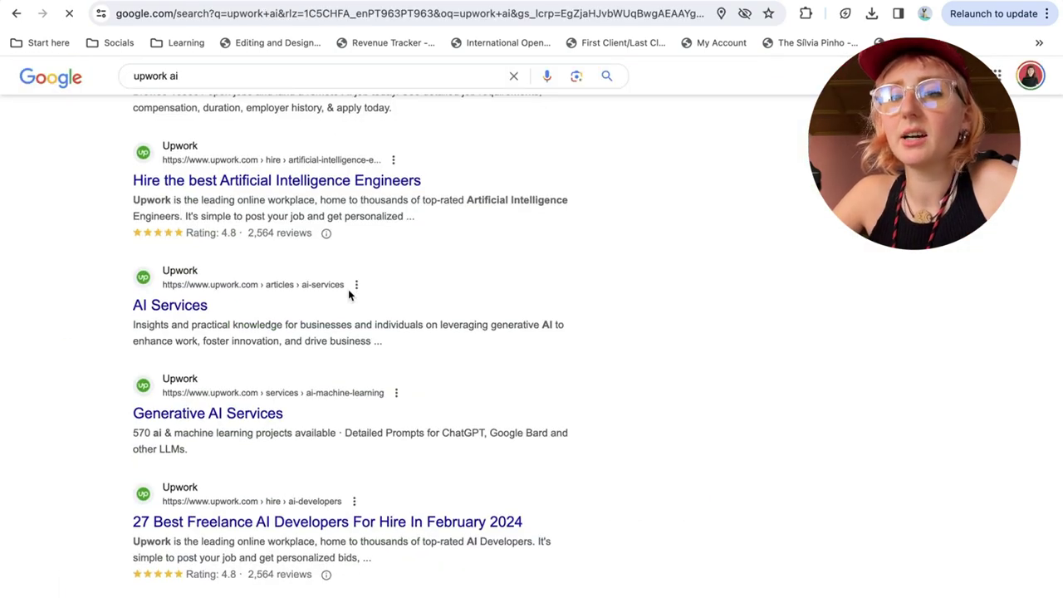
{"action": "scroll", "coordinate": [349, 289], "scroll_direction": "down", "scroll_amount": 3}
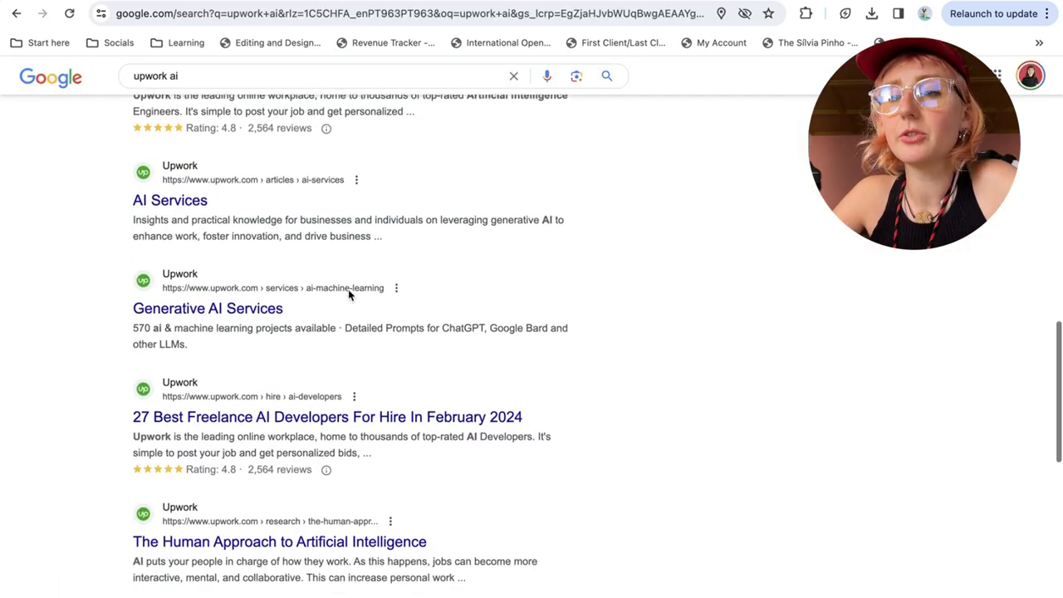
{"action": "scroll", "coordinate": [361, 271], "scroll_direction": "down", "scroll_amount": 5}
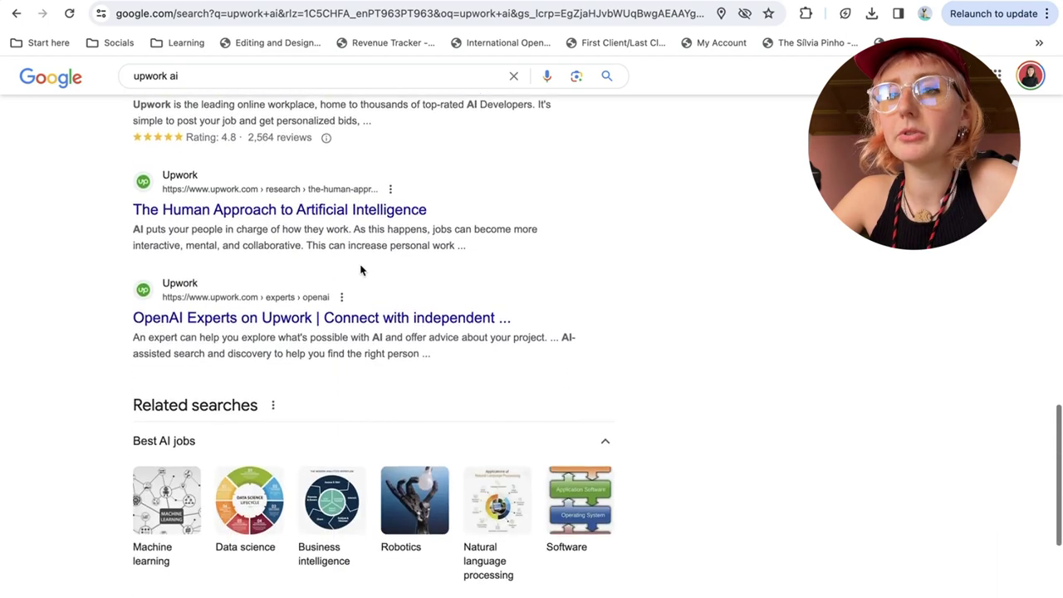
{"action": "scroll", "coordinate": [360, 270], "scroll_direction": "left", "scroll_amount": 5}
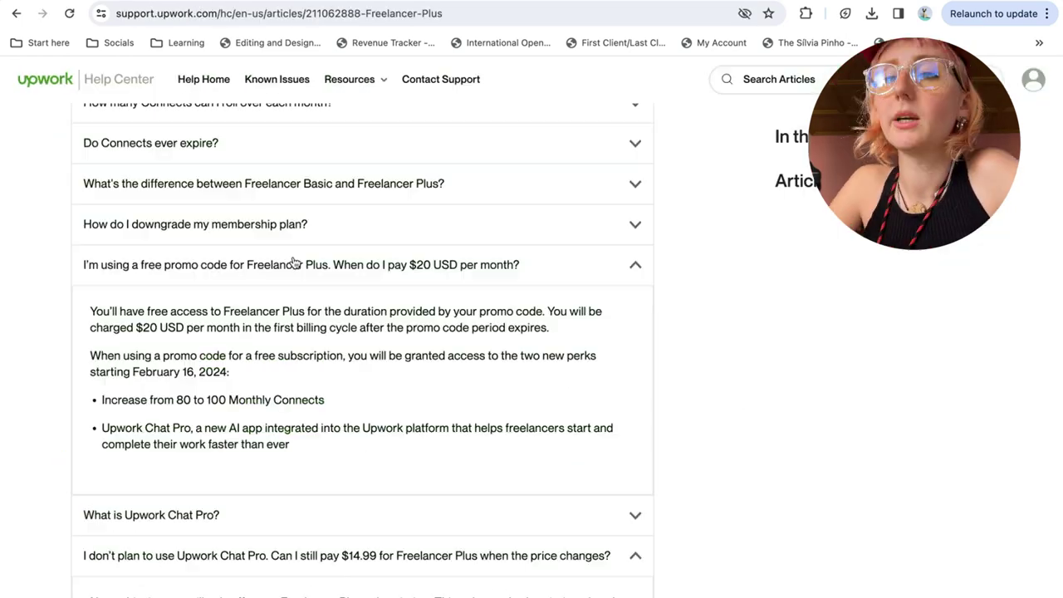
Step: Read the Freelancer Plus help article on Upwork Chat Pro and agree to use Upwork with AI
{"action": "left_click", "coordinate": [295, 264]}
{"action": "scroll", "coordinate": [282, 263], "scroll_direction": "down", "scroll_amount": 4}
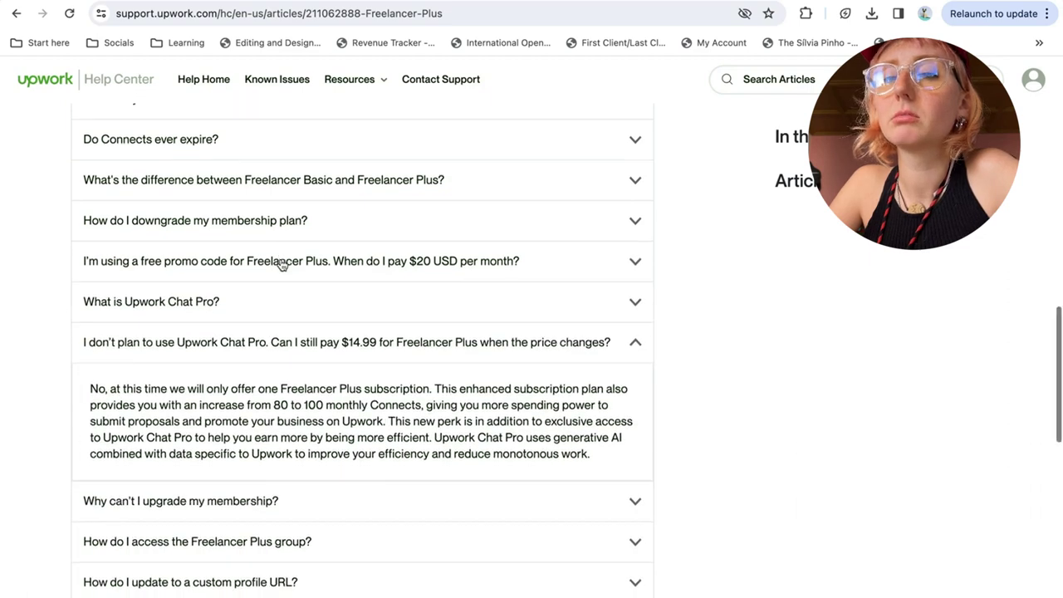
{"action": "left_click", "coordinate": [287, 148]}
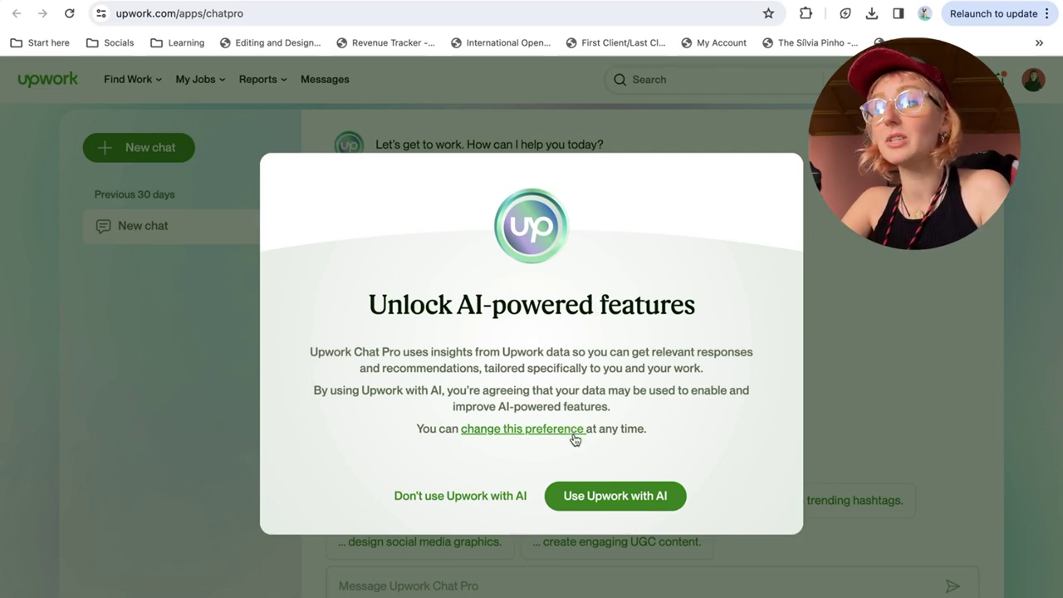
{"action": "left_click", "coordinate": [580, 494]}
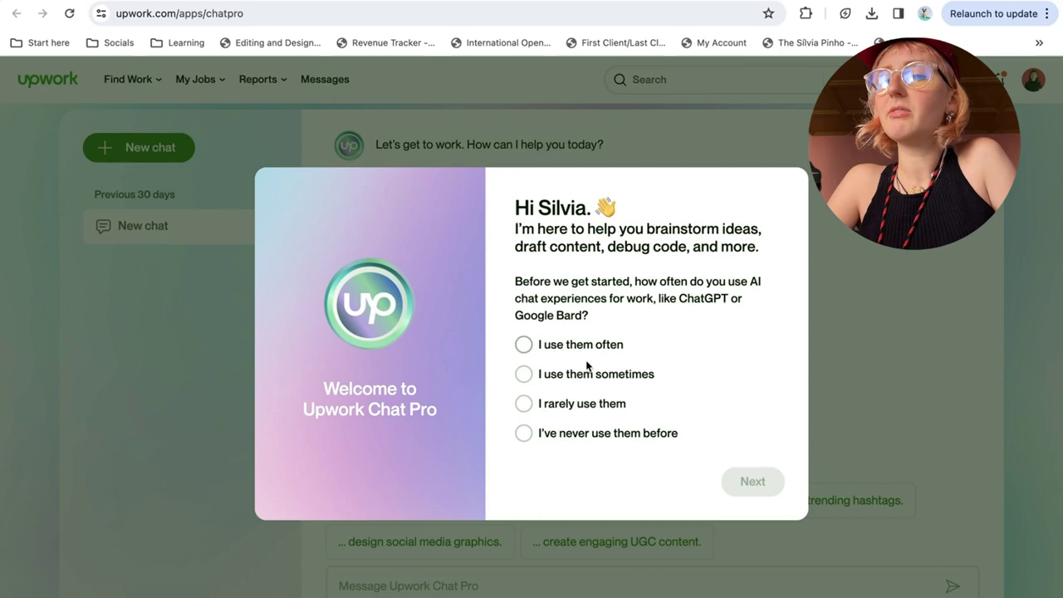
Step: Answer 'I use them sometimes' in the Chat Pro welcome survey and finish with 'Get started'
{"action": "left_click", "coordinate": [588, 374]}
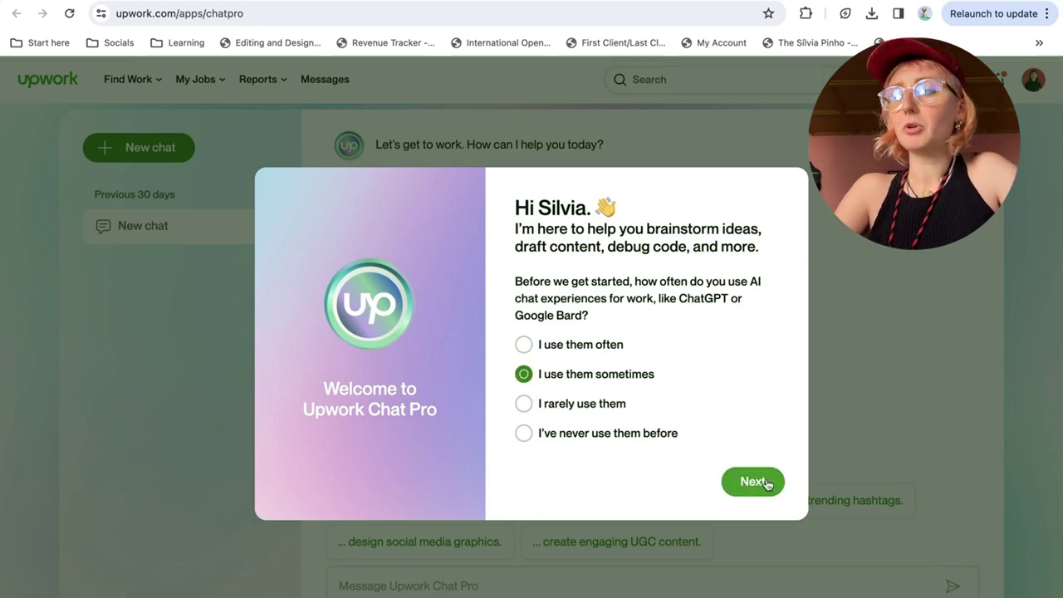
{"action": "left_click", "coordinate": [765, 484]}
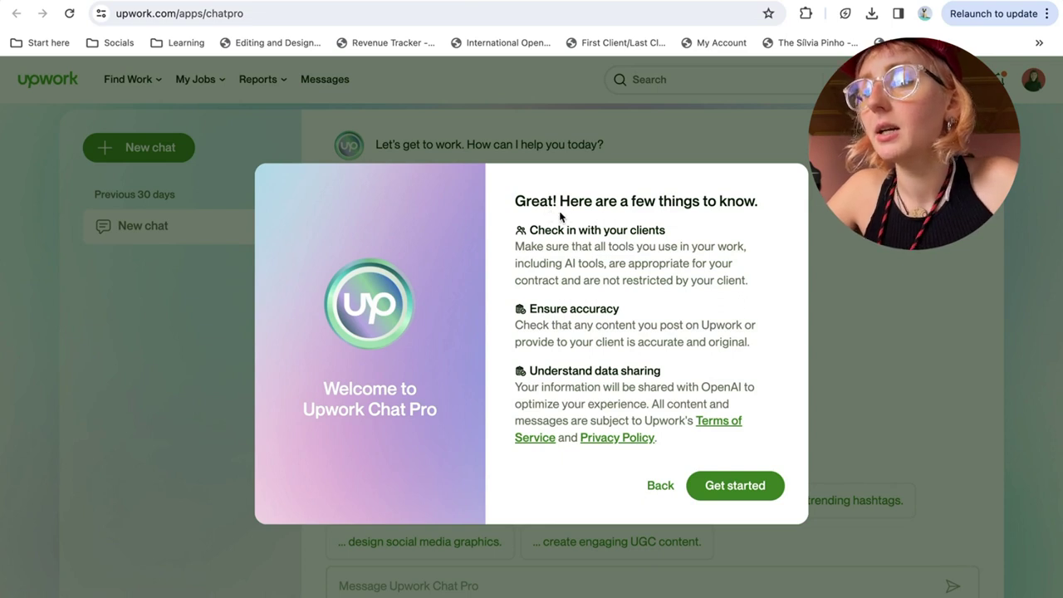
{"action": "left_click", "coordinate": [726, 482]}
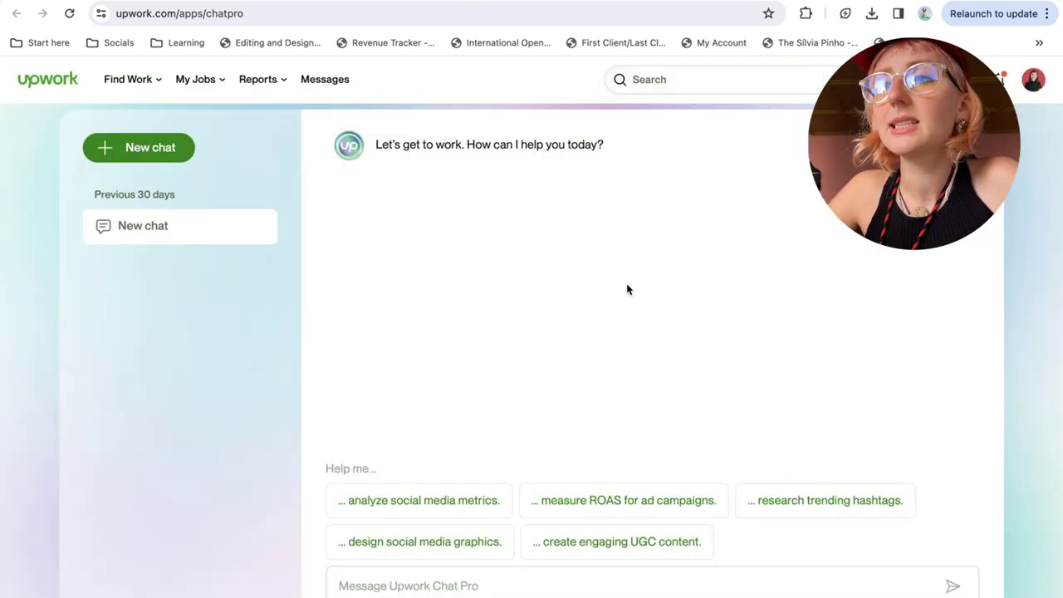
Step: Send Chat Pro a request for video ideas for a travel-friendly, eco-friendly shower soap gadget brand
{"action": "left_click", "coordinate": [546, 542]}
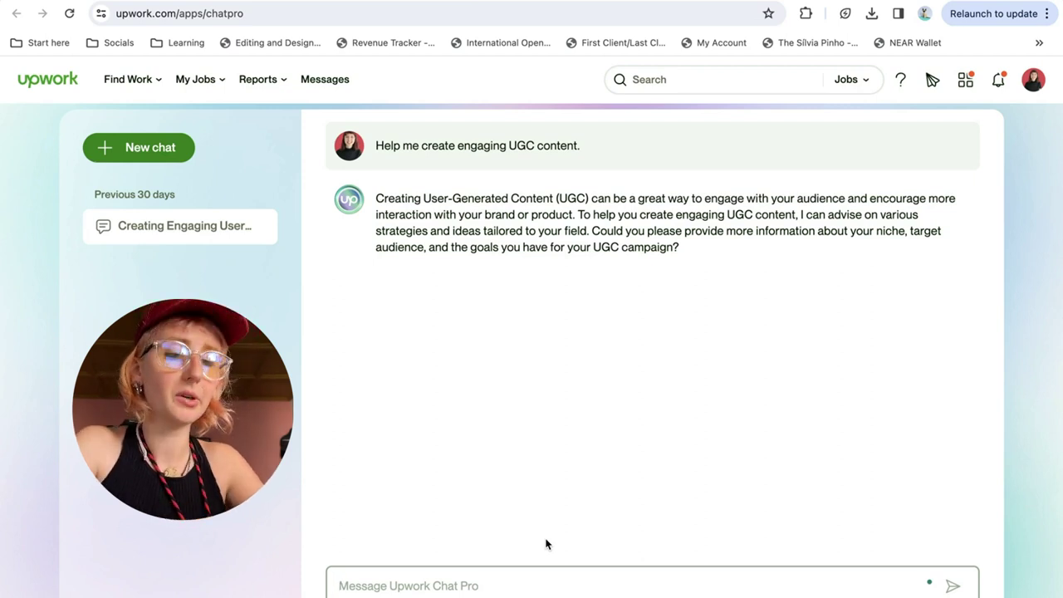
{"action": "type", "text": "I'm doing "}
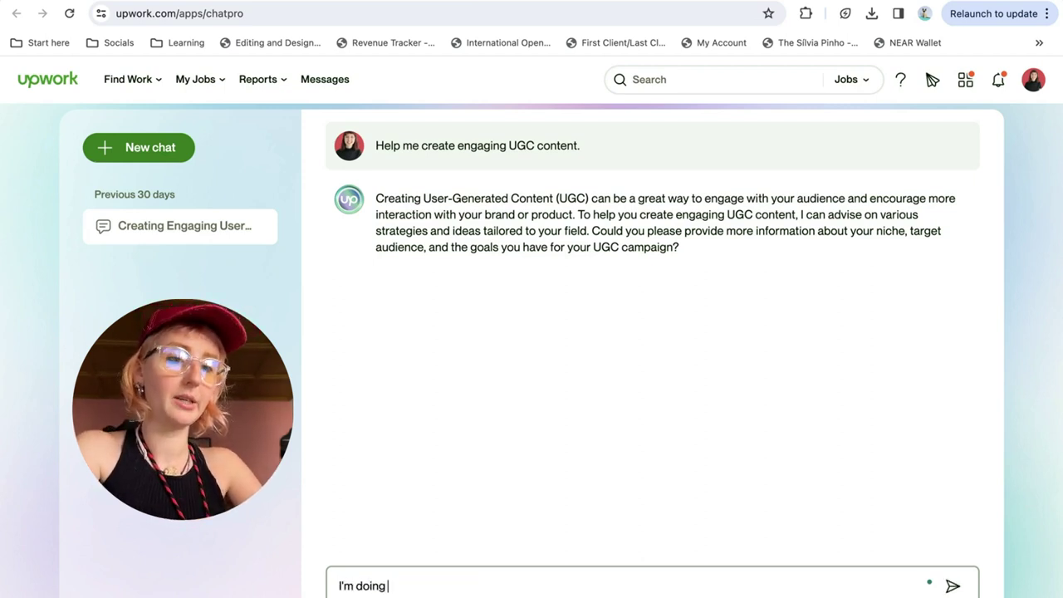
{"action": "type", "text": "a video for a"}
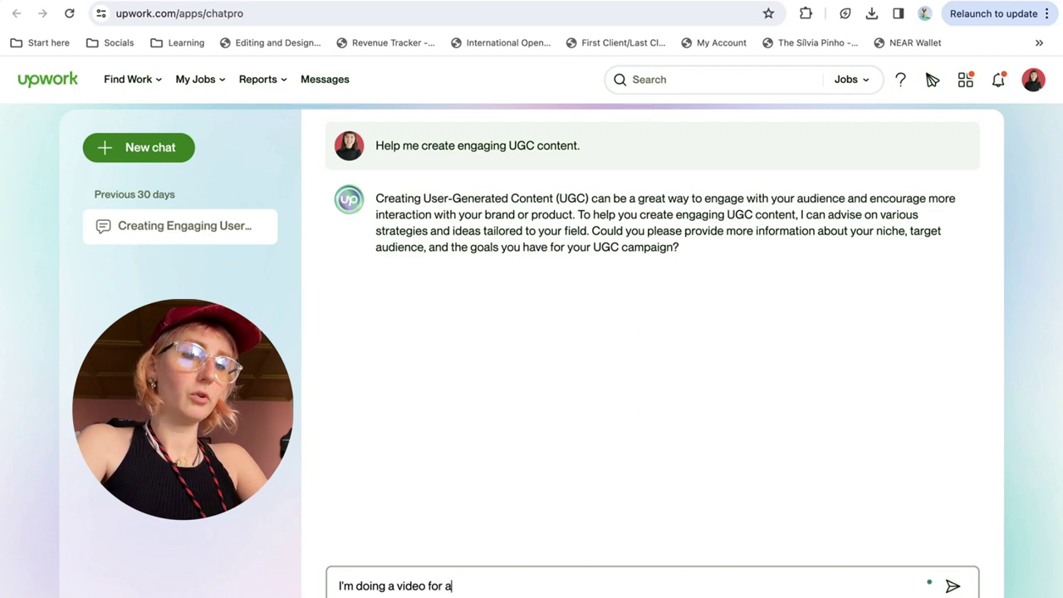
{"action": "type", "text": " brand that "}
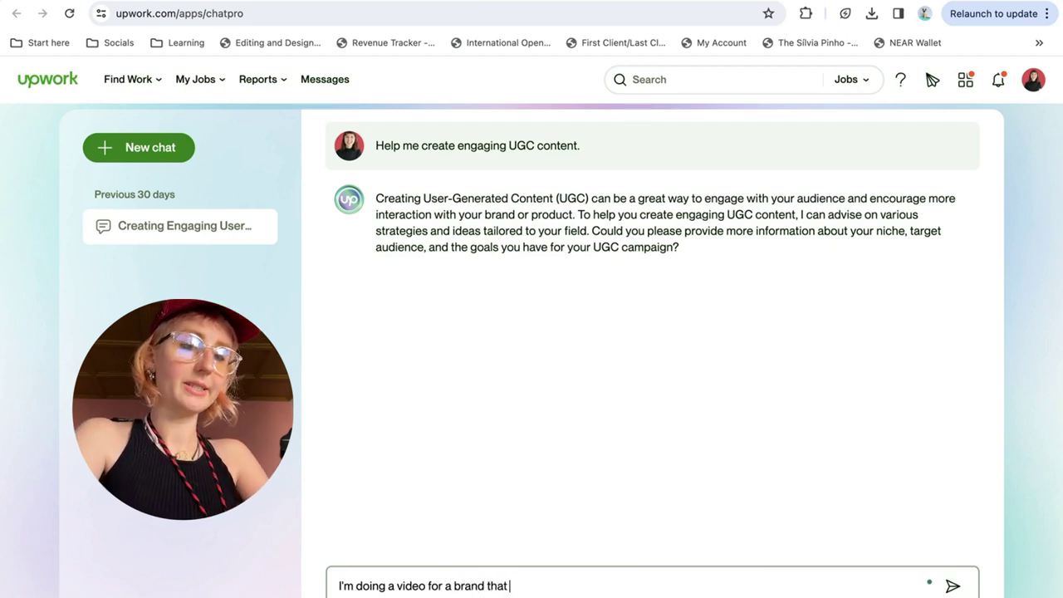
{"action": "type", "text": "sells a"}
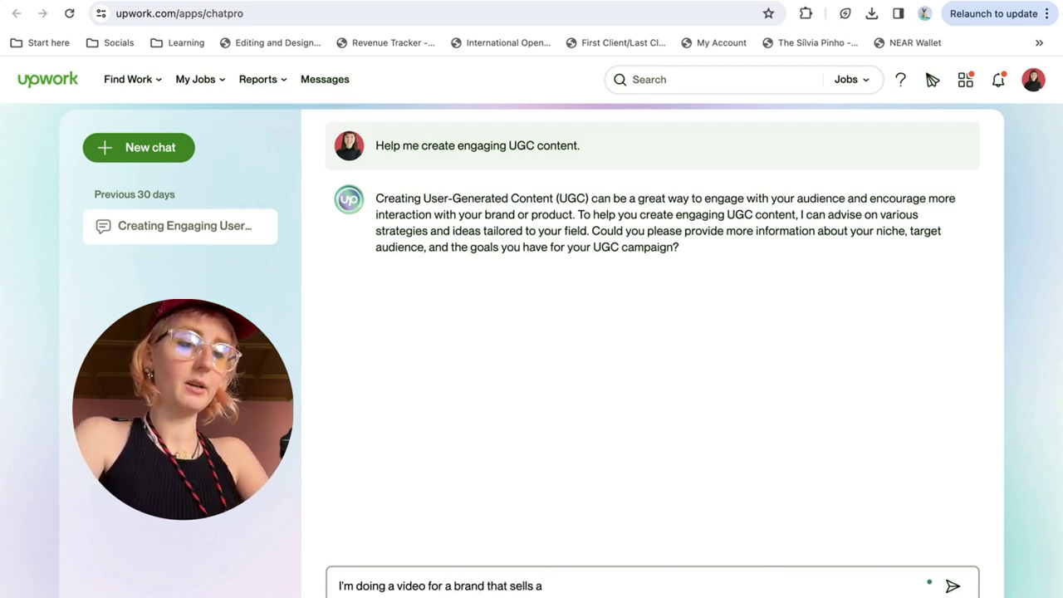
{"action": "type", "text": " soap ga"}
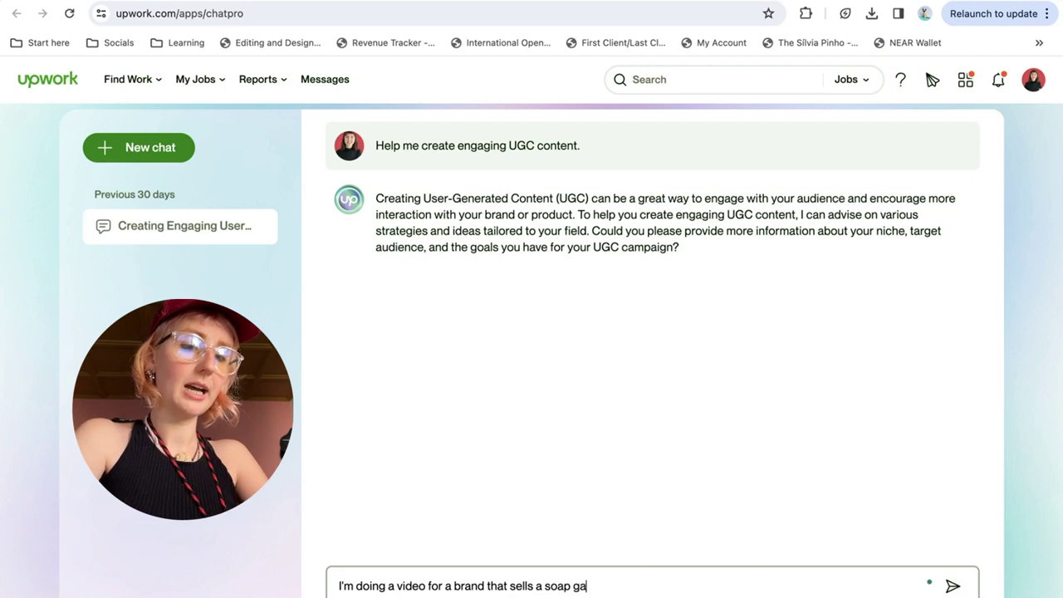
{"action": "type", "text": "dget for "}
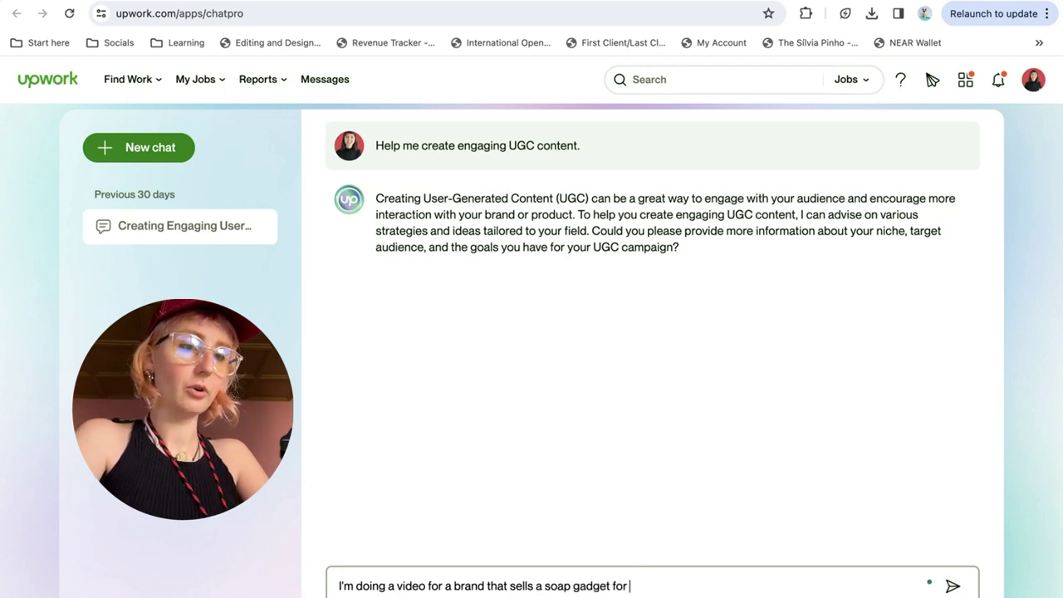
{"action": "type", "text": "your show"}
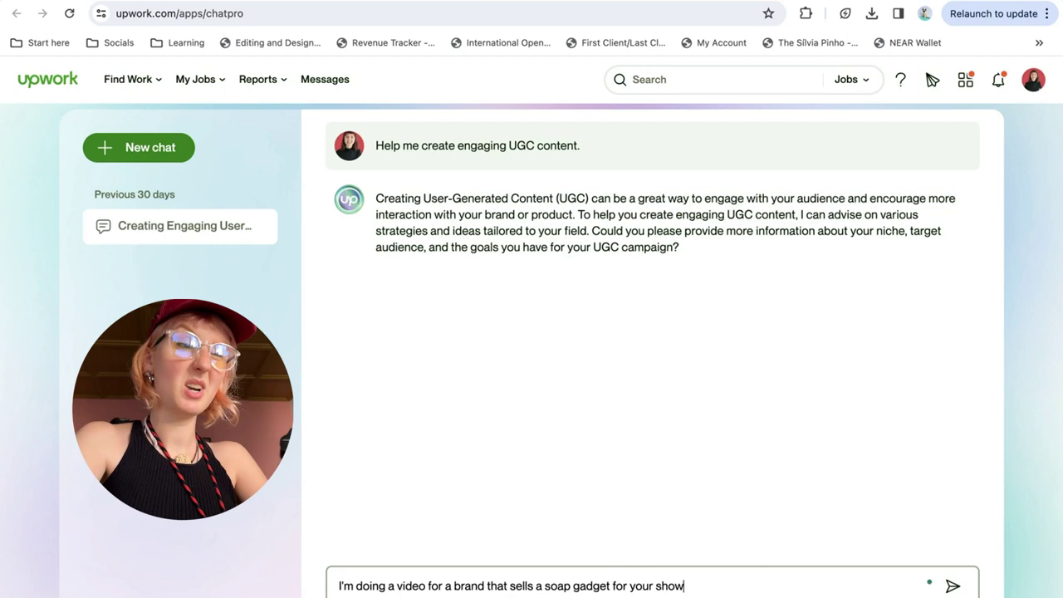
{"action": "type", "text": "er that "}
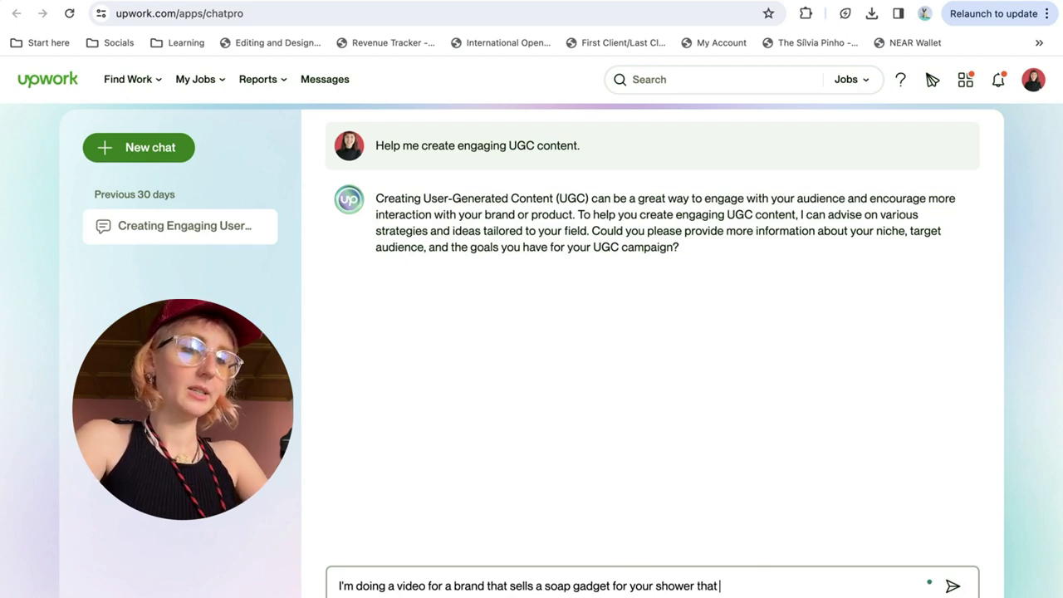
{"action": "type", "text": "is travel"}
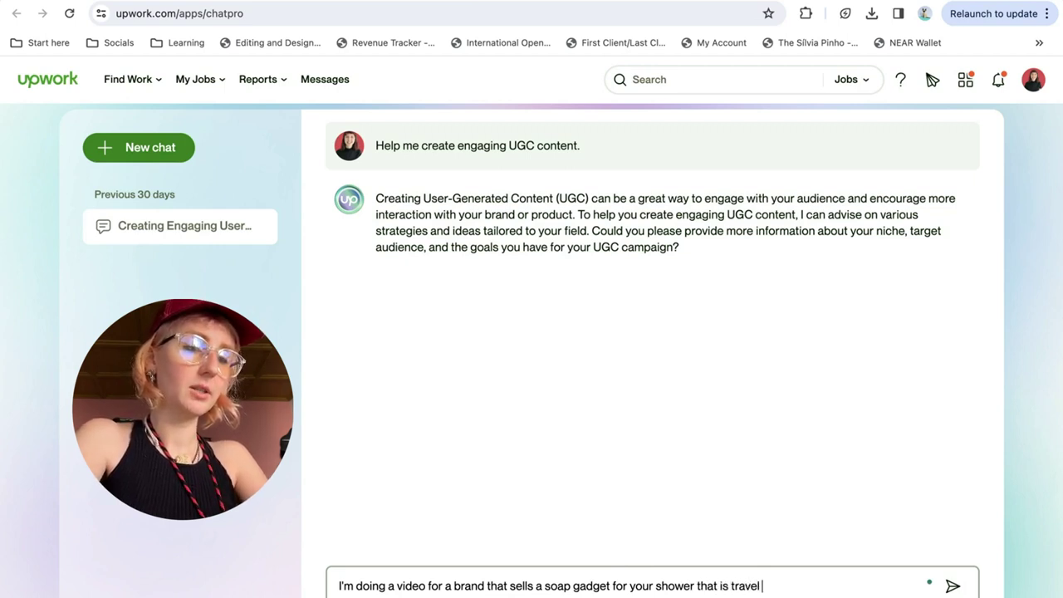
{"action": "type", "text": " and eco-fro"}
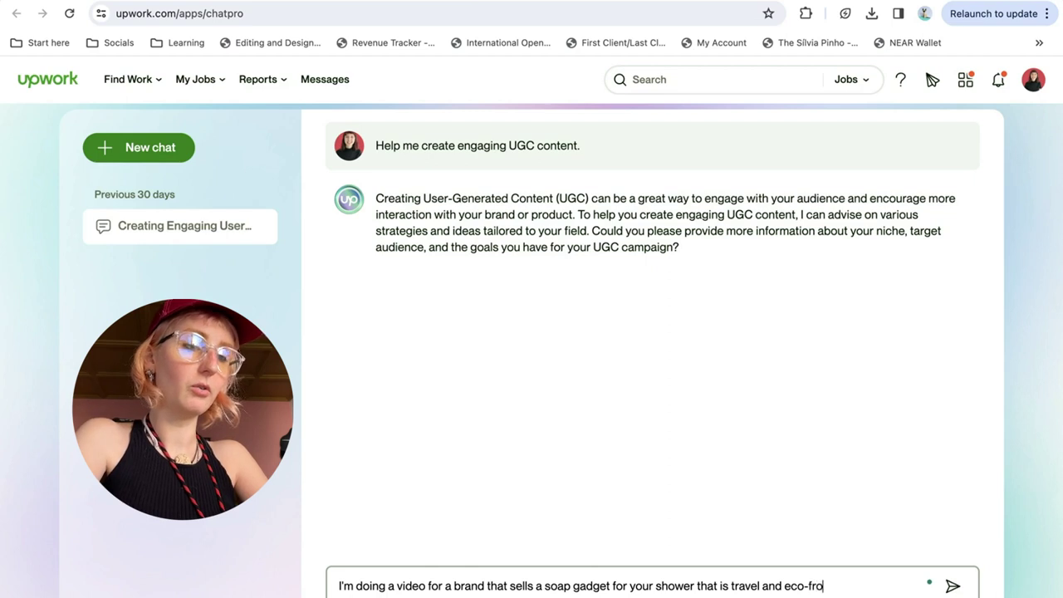
{"action": "key", "text": "BackSpace"}
{"action": "type", "text": "iendly."}
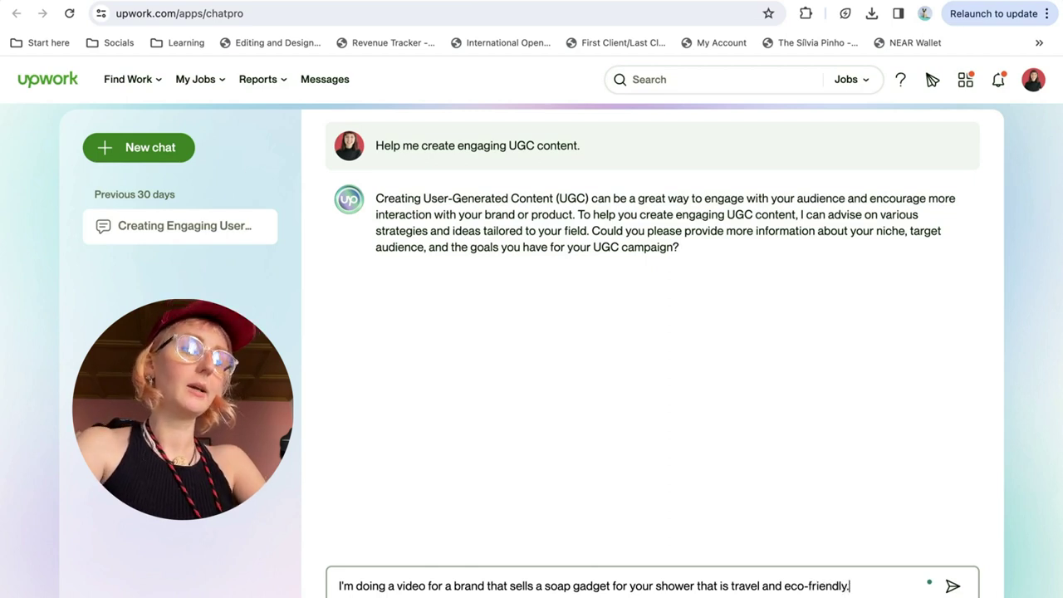
{"action": "type", "text": " can you give me some "}
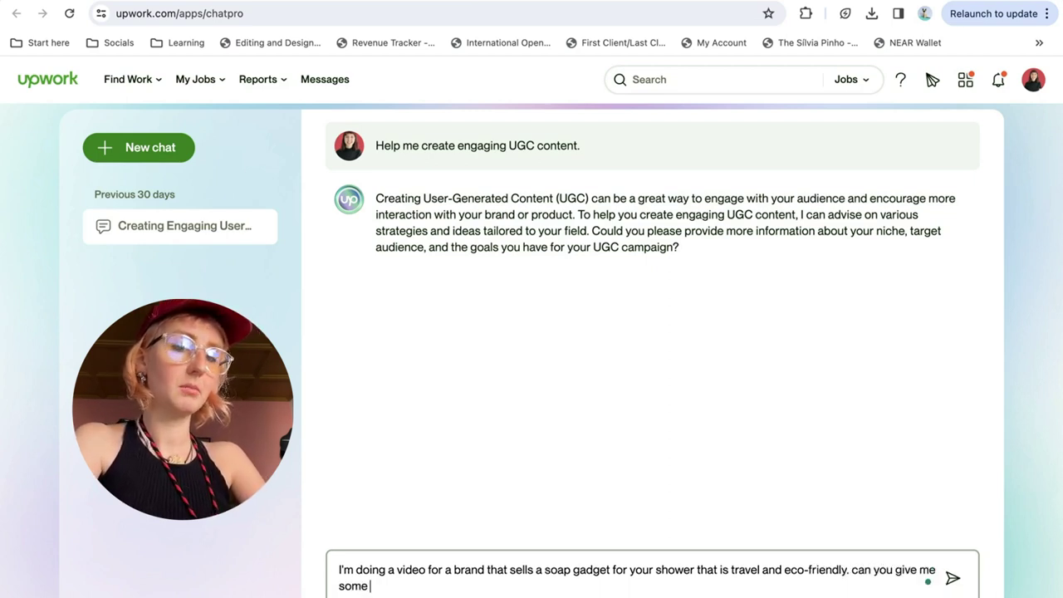
{"action": "type", "text": "ideas for"}
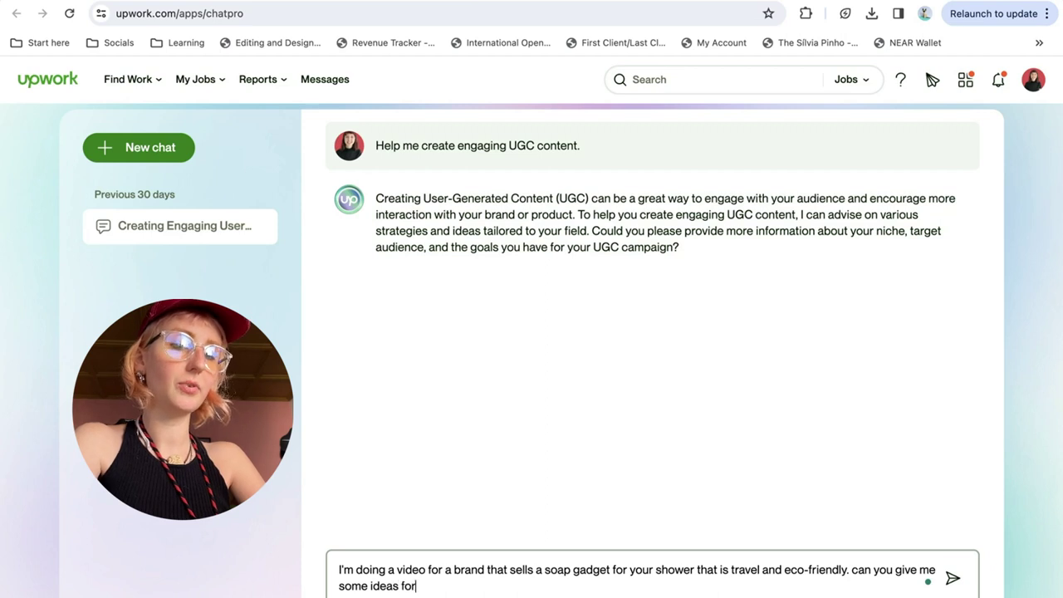
{"action": "type", "text": " this video?"}
{"action": "key", "text": "Return"}
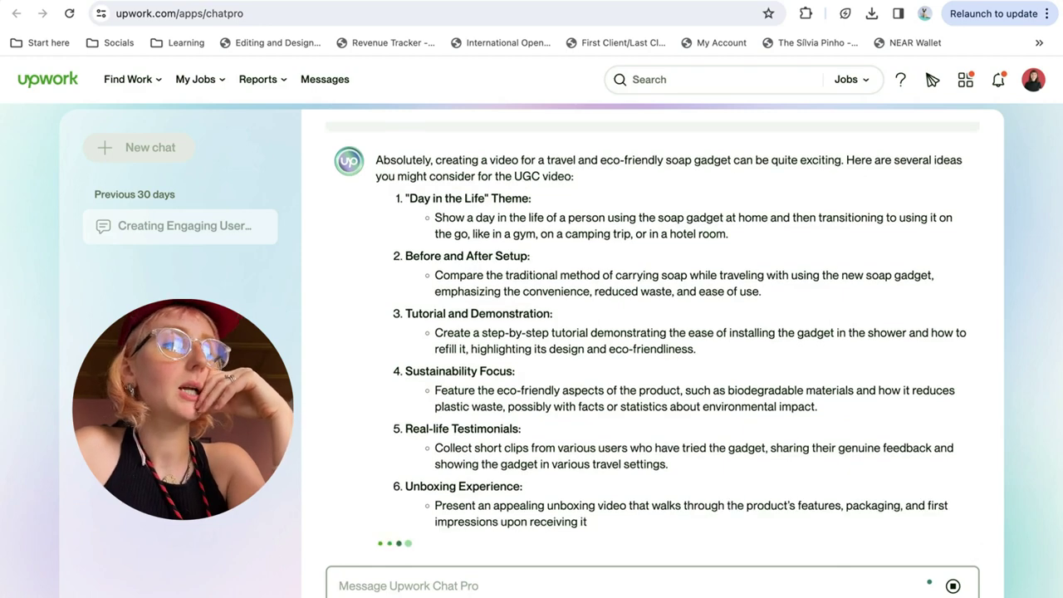
Step: Review the completed reply of 11 video ideas and select just that reply
{"action": "scroll", "coordinate": [607, 440], "scroll_direction": "up", "scroll_amount": 1}
{"action": "scroll", "coordinate": [607, 440], "scroll_direction": "down", "scroll_amount": 3}
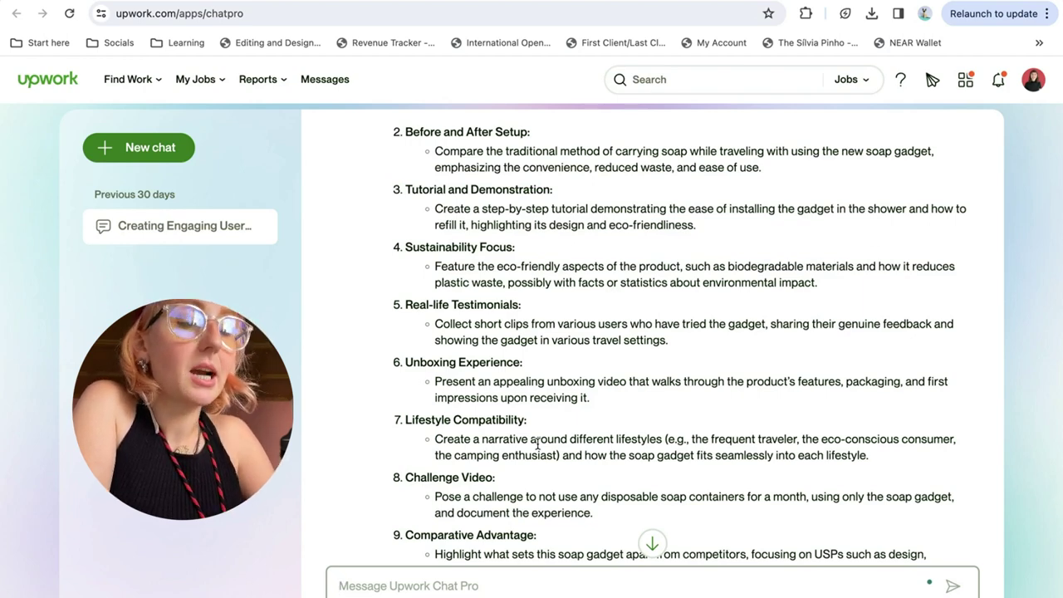
{"action": "scroll", "coordinate": [538, 446], "scroll_direction": "down", "scroll_amount": 5}
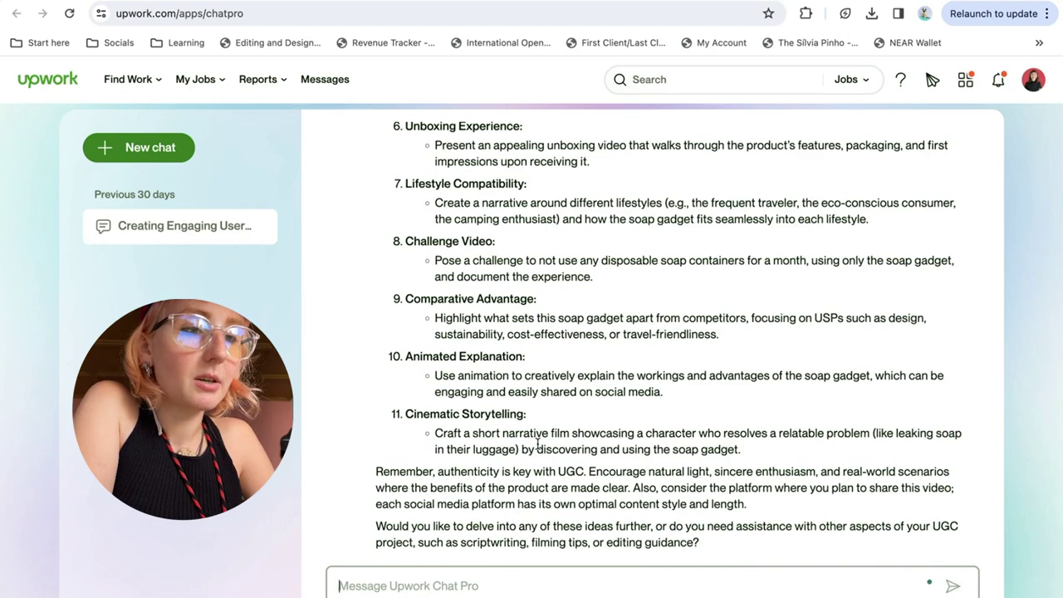
{"action": "key", "text": "ctrl+a"}
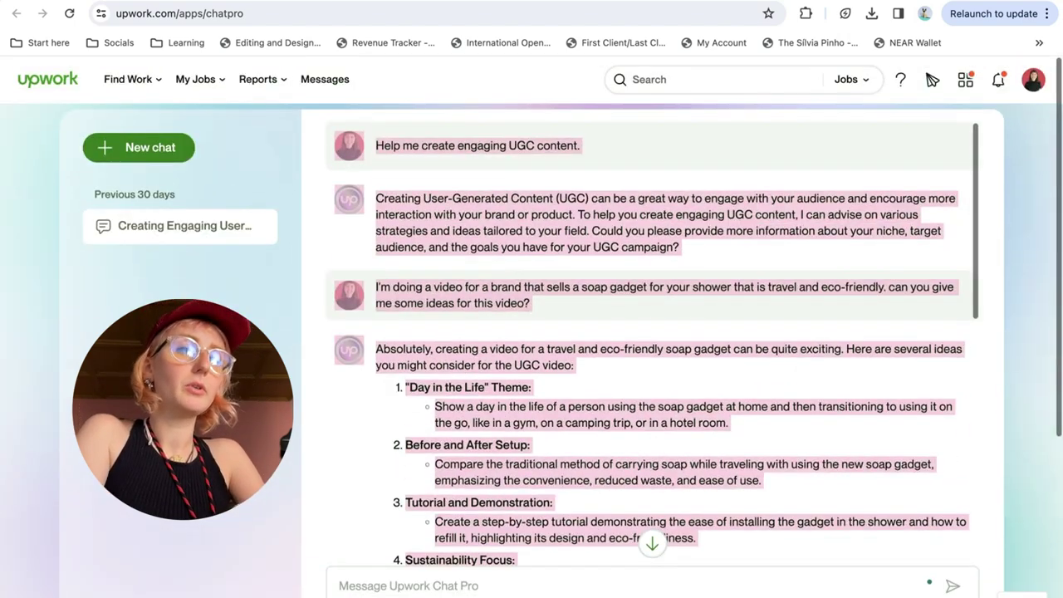
{"action": "left_click_drag", "start_coordinate": [357, 157], "coordinate": [375, 352]}
Step: Launch Notes from system search, then switch back to the Upwork chat
{"action": "key", "text": "super+space"}
{"action": "type", "text": "n"}
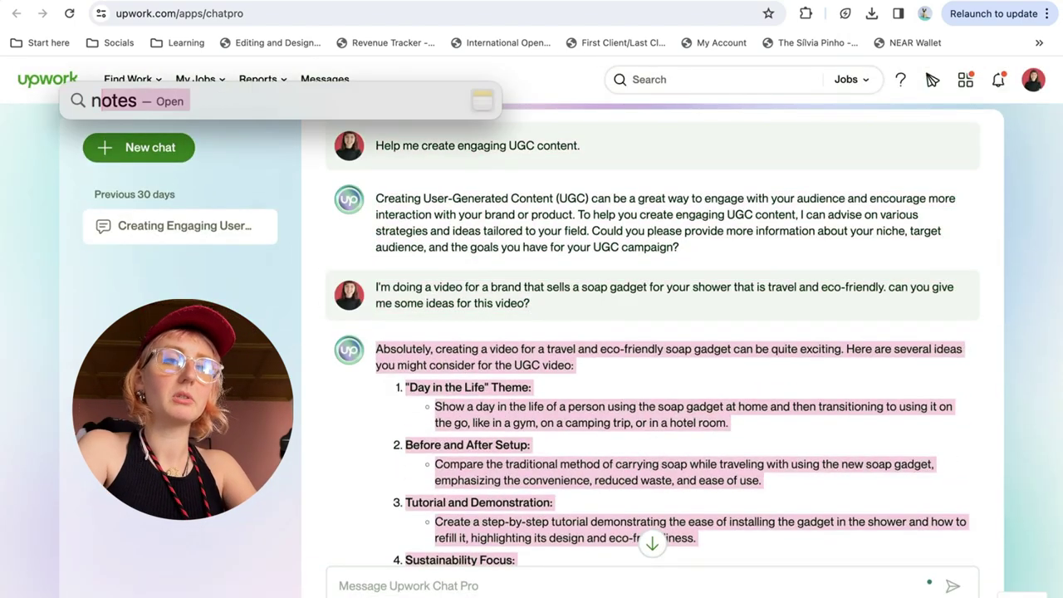
{"action": "key", "text": "Return"}
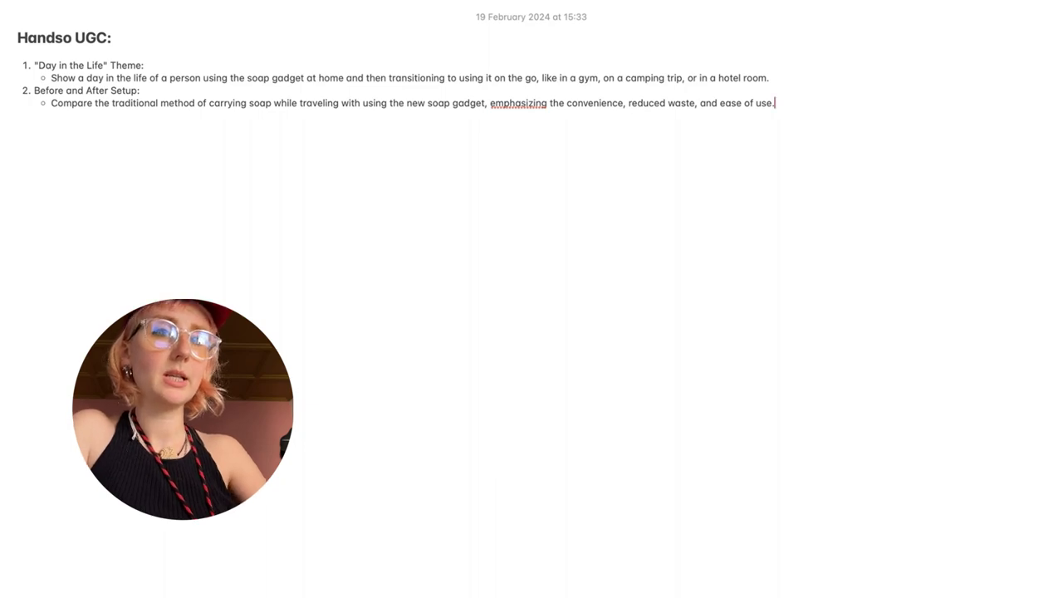
{"action": "key", "text": "super+Tab"}
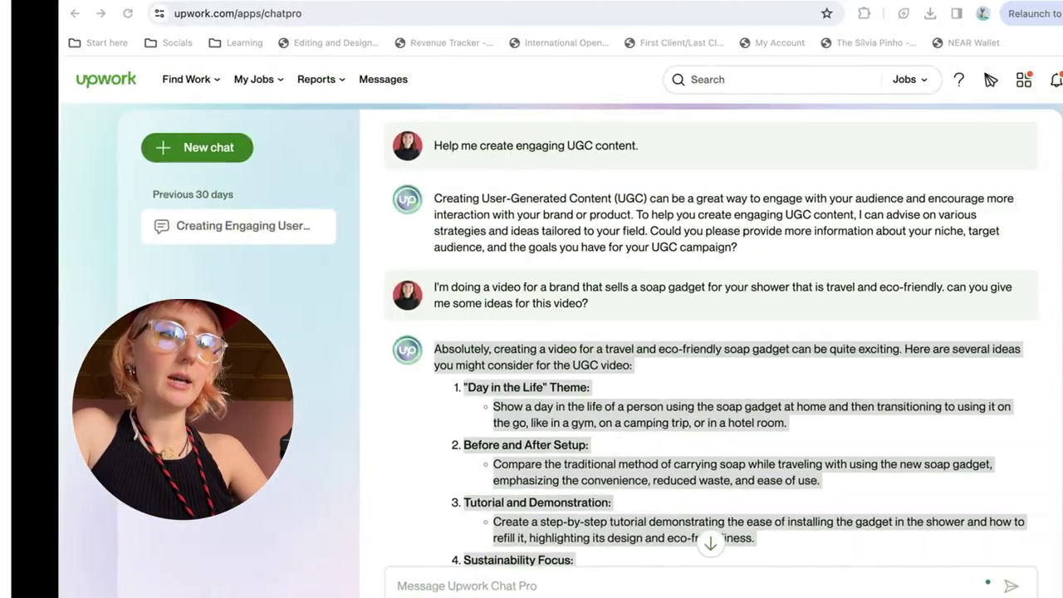
Step: Ask Chat Pro to mix ideas 1 and 2 into an outline script for the video
{"action": "type", "text": "let's "}
{"action": "type", "text": "do "}
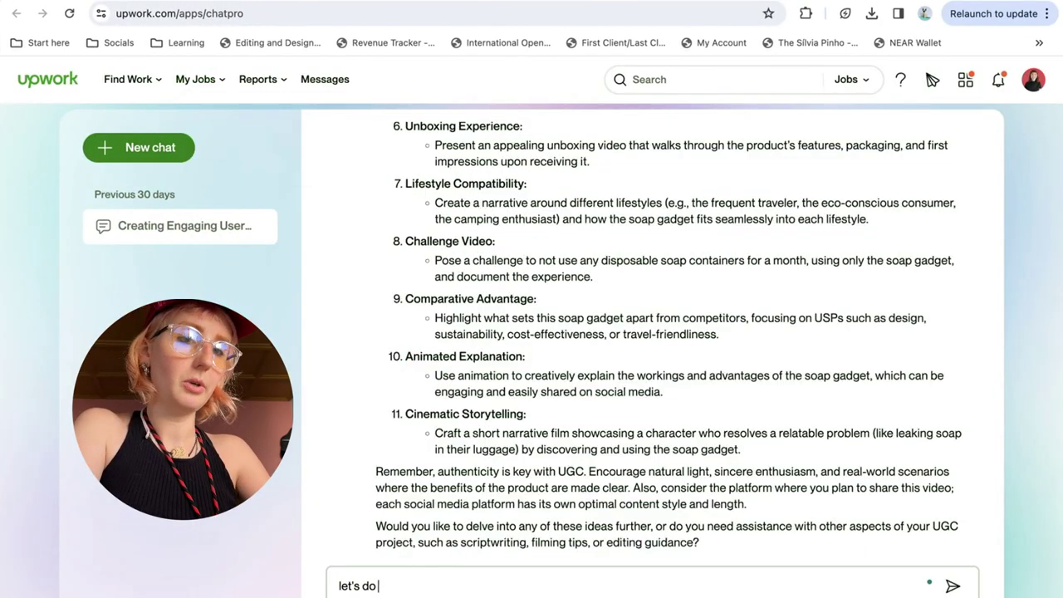
{"action": "type", "text": "a mix of"}
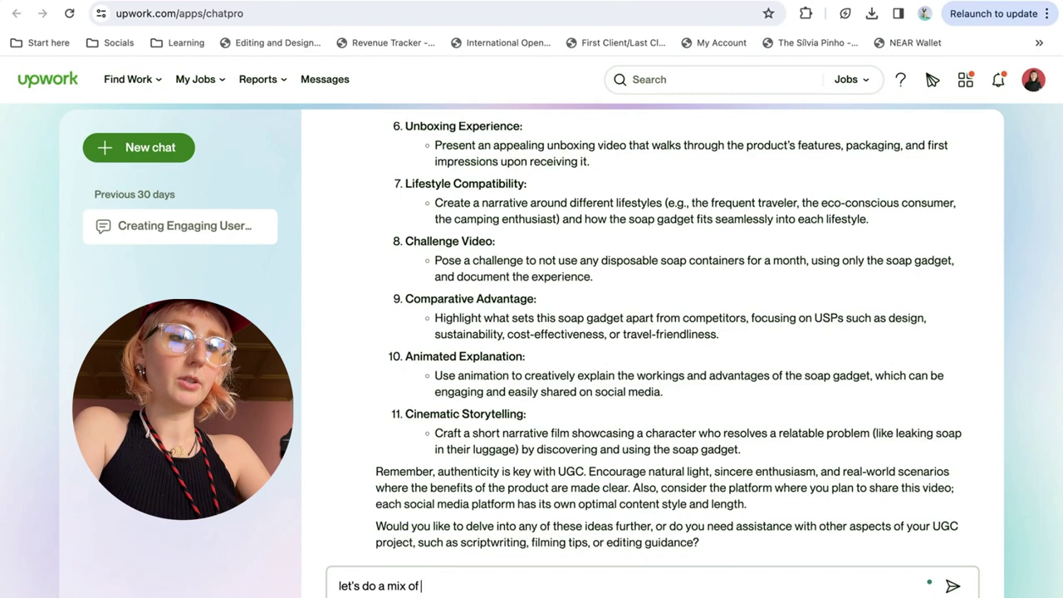
{"action": "type", "text": " numbers 1"}
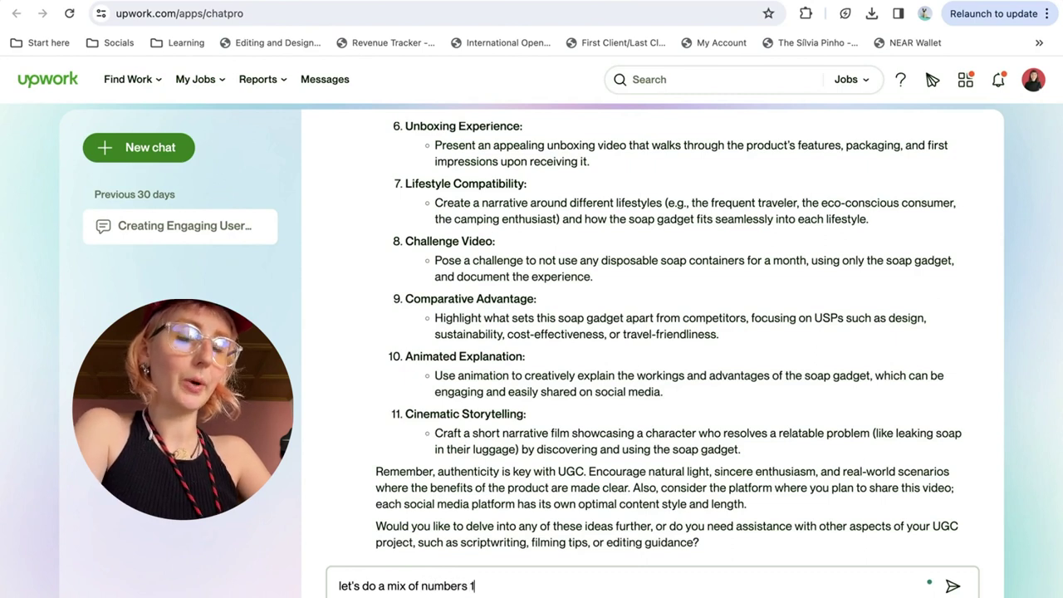
{"action": "type", "text": " and 2 - cn"}
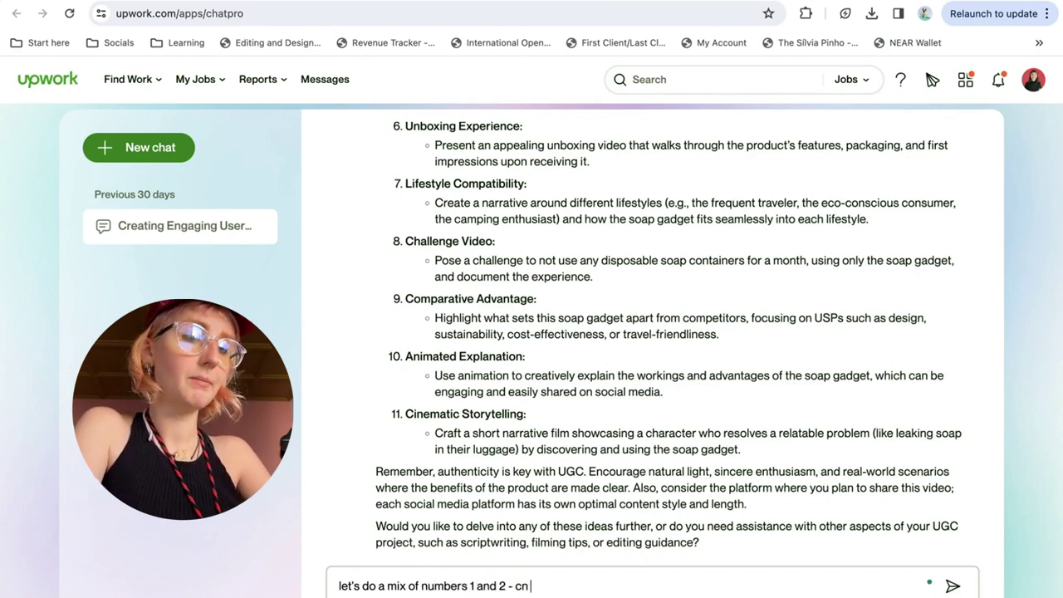
{"action": "key", "text": "BackSpace"}
{"action": "type", "text": "an you give"}
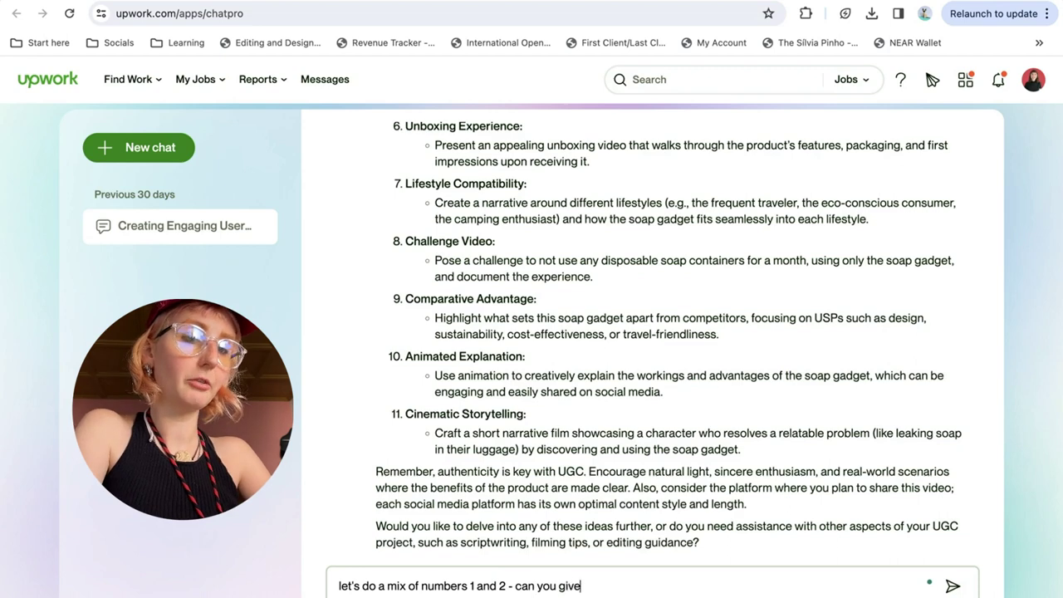
{"action": "type", "text": " me a "}
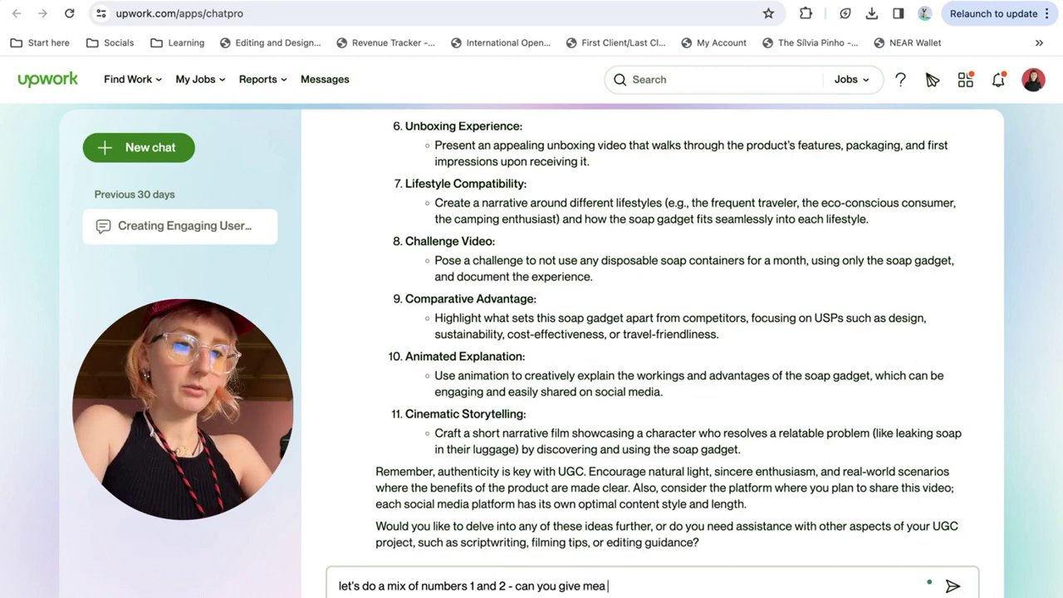
{"action": "type", "text": "an"}
{"action": "key", "text": "Return"}
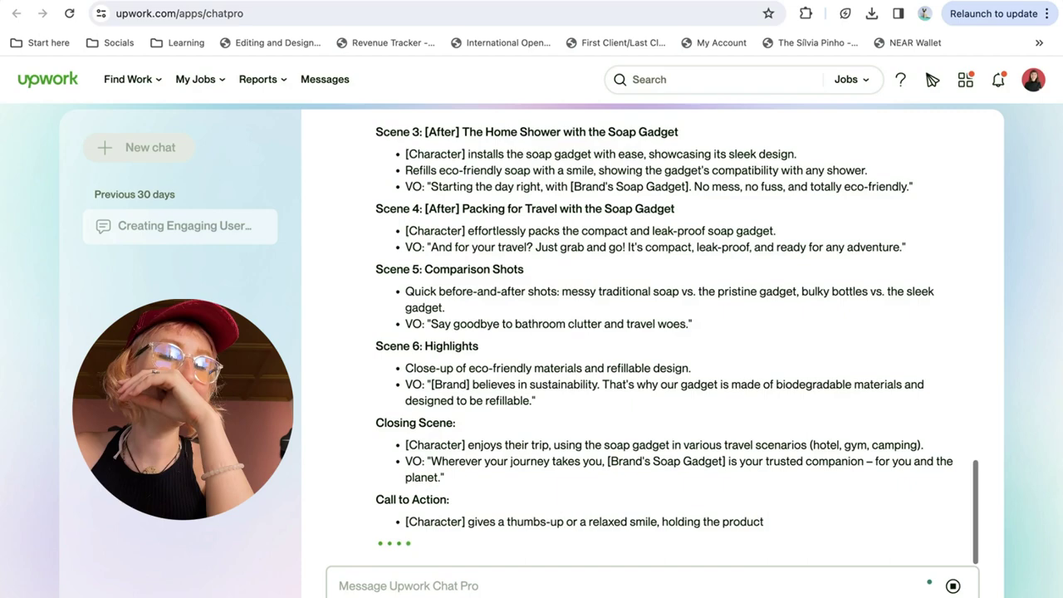
Step: Copy the 'Transform Your Travel' script into Notes, then clear the selection back in the chat
{"action": "double_click", "coordinate": [465, 199]}
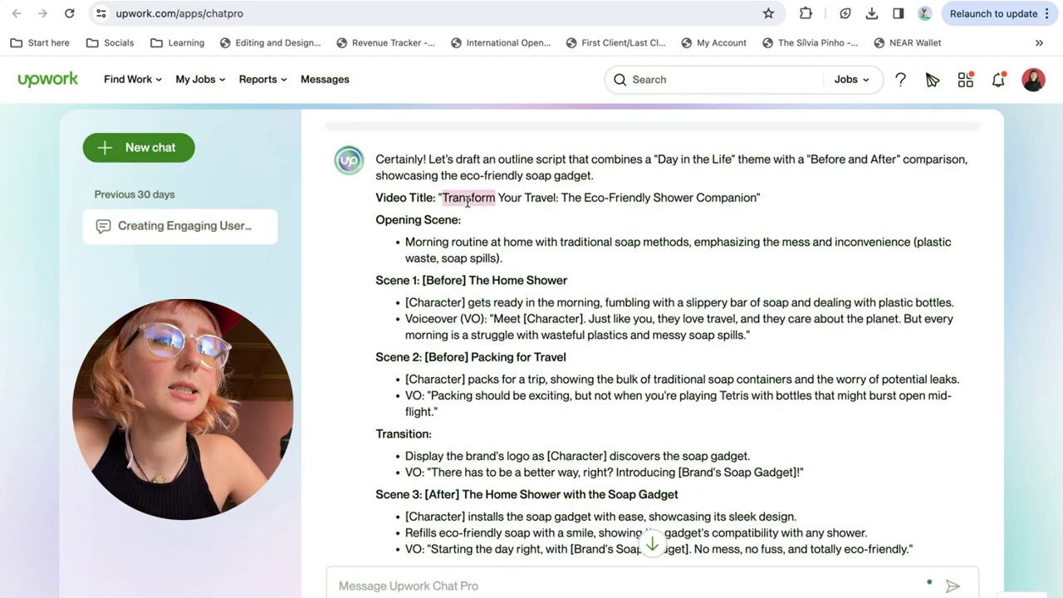
{"action": "left_click_drag", "start_coordinate": [465, 199], "coordinate": [522, 460]}
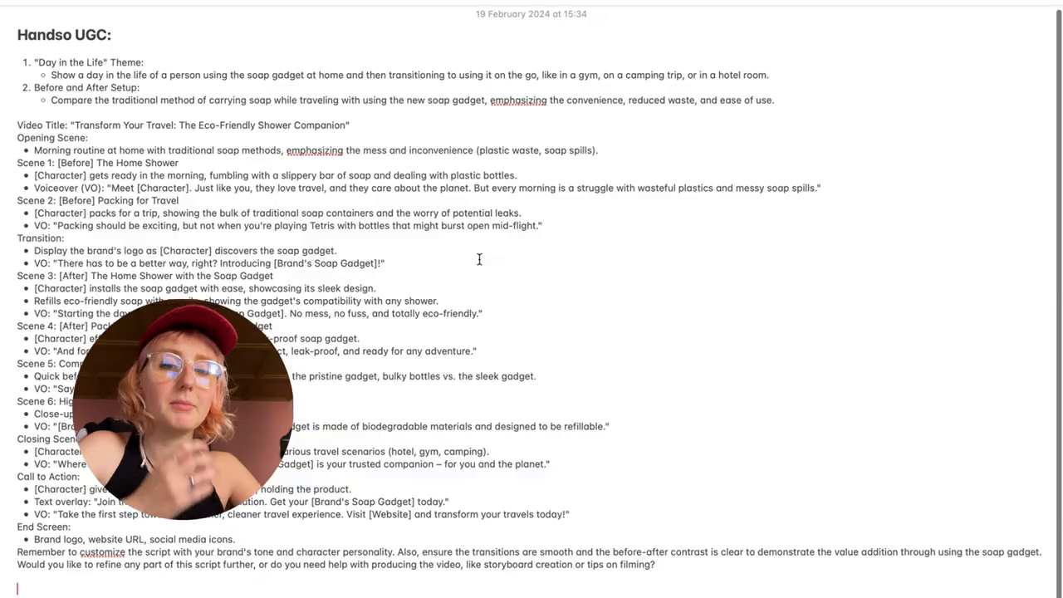
{"action": "key", "text": "ctrl+Right"}
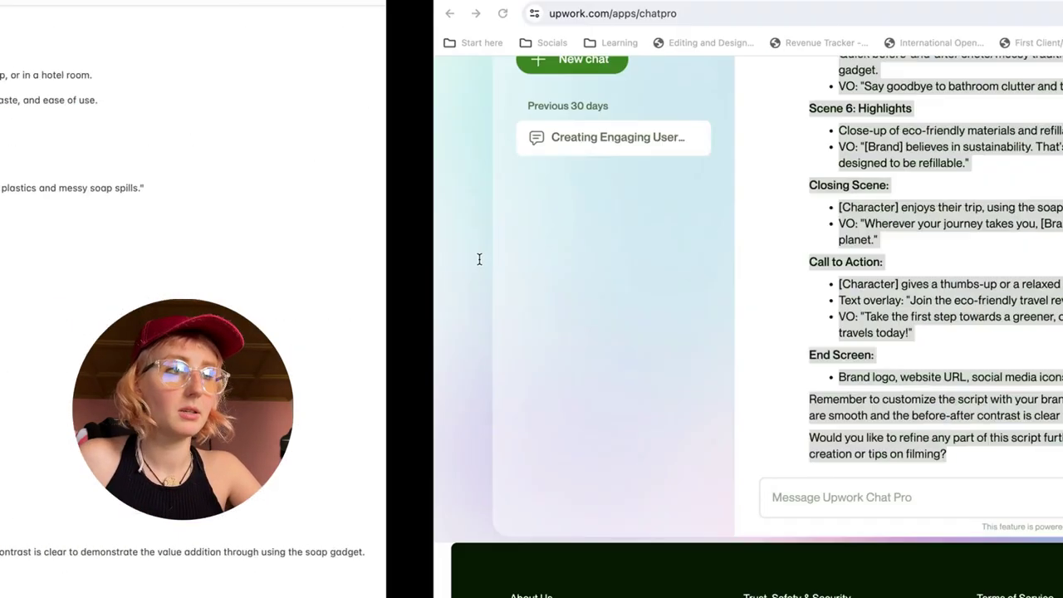
{"action": "scroll", "coordinate": [479, 264], "scroll_direction": "up", "scroll_amount": 2}
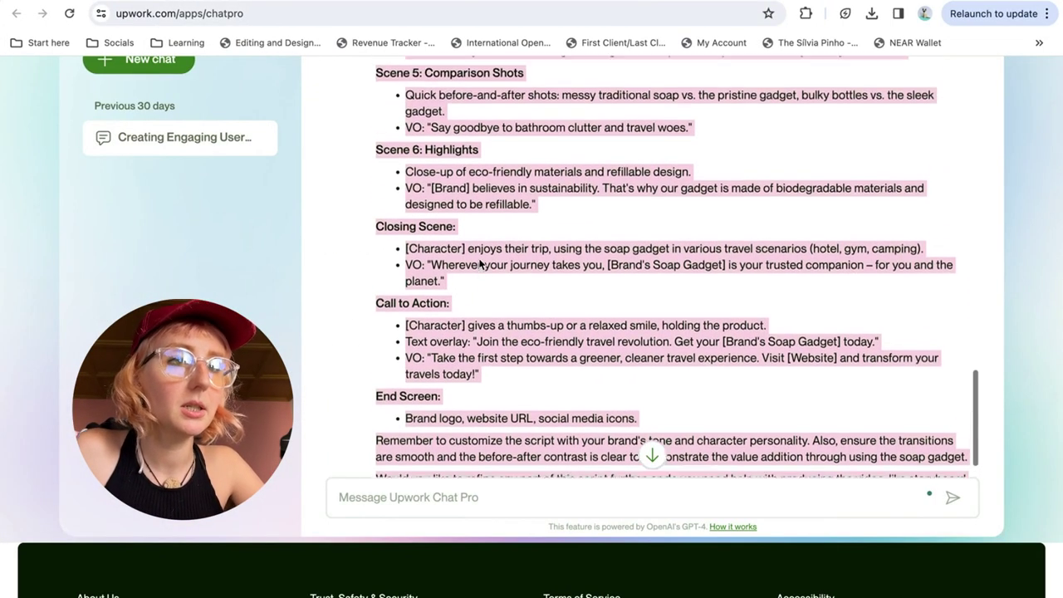
{"action": "scroll", "coordinate": [465, 241], "scroll_direction": "down", "scroll_amount": 2}
{"action": "left_click", "coordinate": [447, 219]}
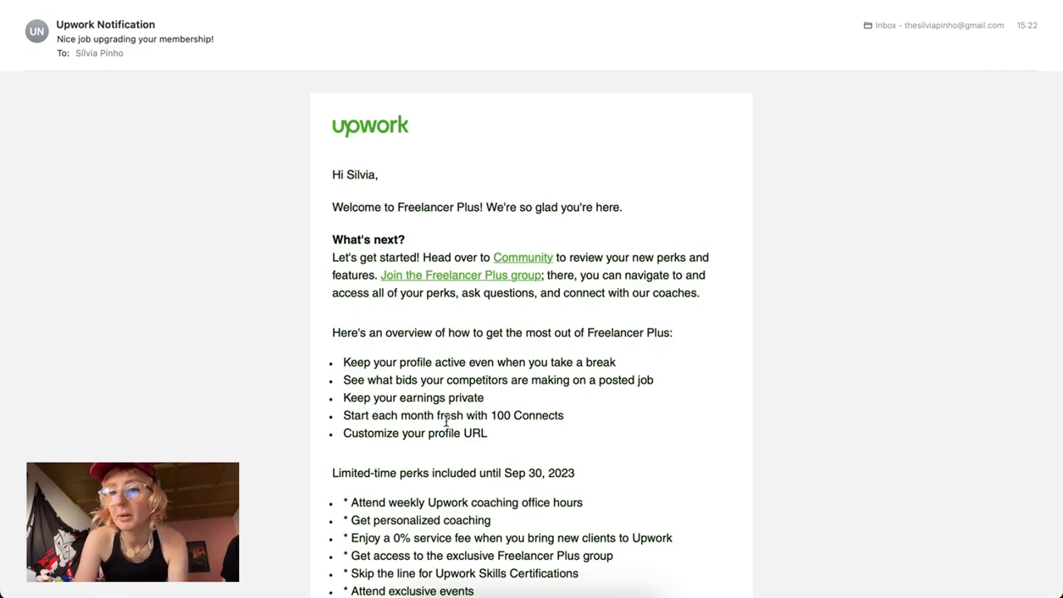
Step: Scroll through the 'Nice job upgrading your membership!' email's list of Freelancer Plus perks
{"action": "scroll", "coordinate": [432, 438], "scroll_direction": "down", "scroll_amount": 2}
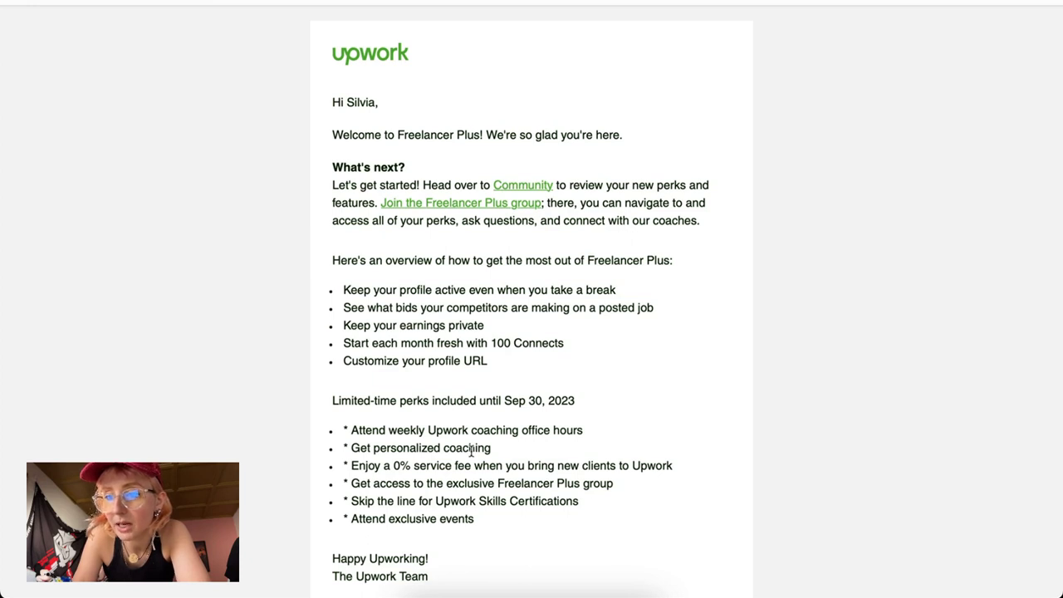
{"action": "scroll", "coordinate": [472, 453], "scroll_direction": "down", "scroll_amount": 2}
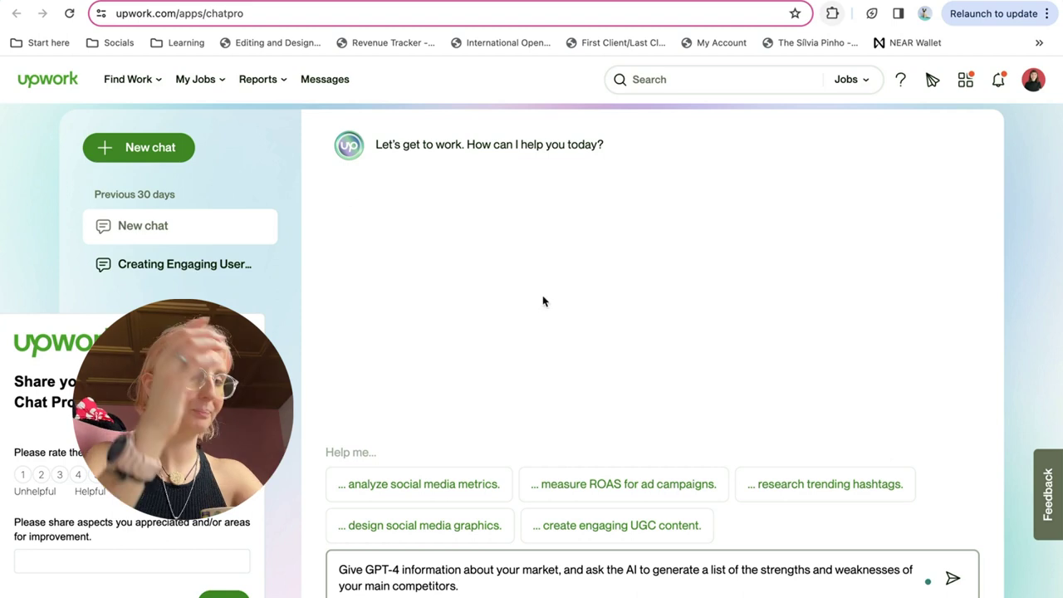
Step: Replace the GPT-4 lead-in with 'I'm working for a client that sells fart-filtering underwear. Can you'
{"action": "left_click_drag", "start_coordinate": [339, 570], "coordinate": [558, 570]}
{"action": "key", "text": "BackSpace"}
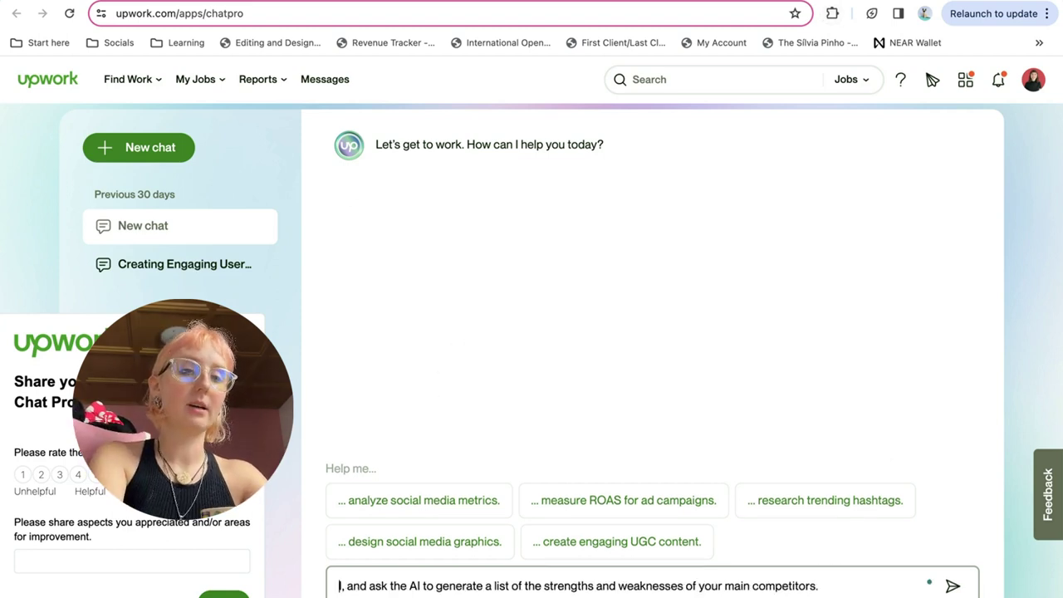
{"action": "type", "text": "I"}
{"action": "type", "text": "'m working for a client"}
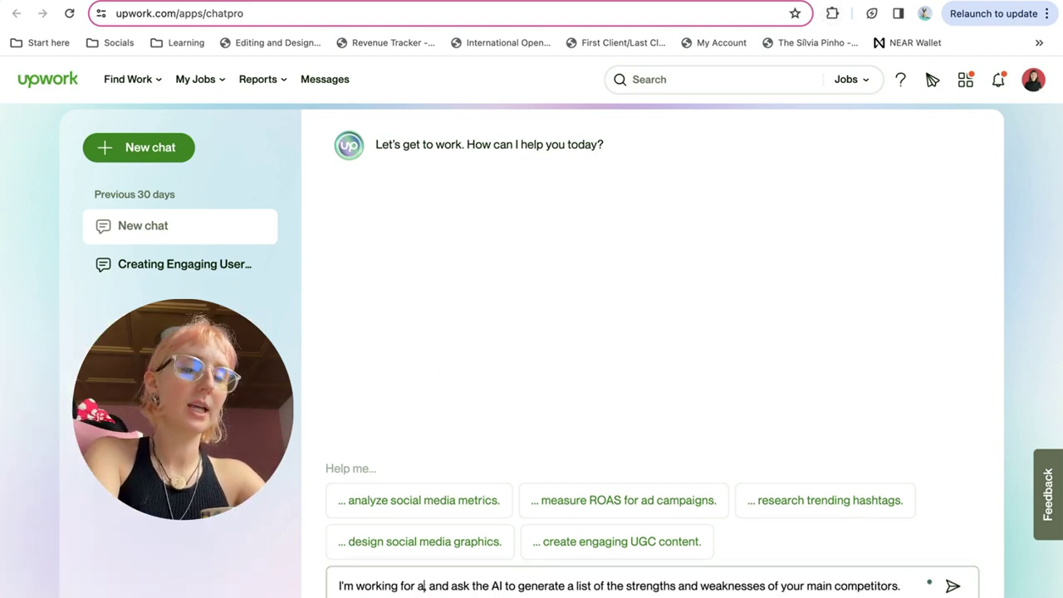
{"action": "type", "text": " that sells"}
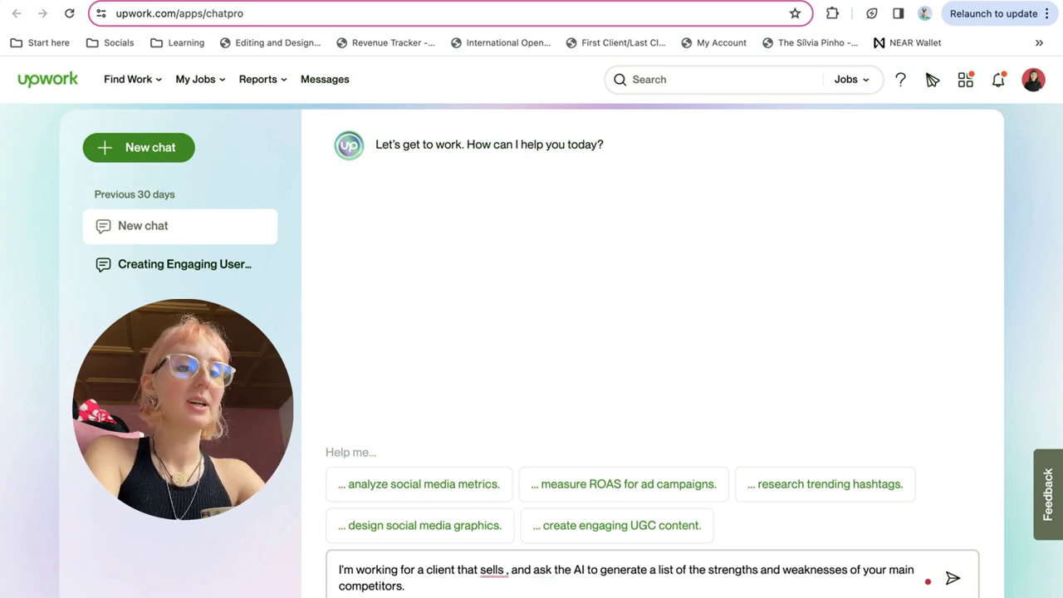
{"action": "type", "text": " far"}
{"action": "type", "text": "t-fileter"}
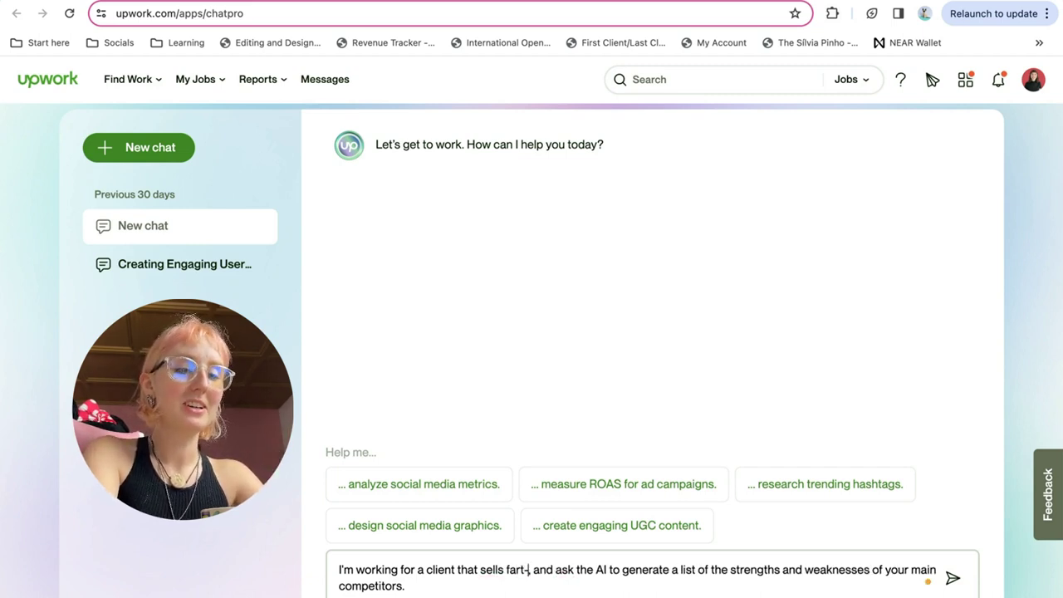
{"action": "key", "text": "BackSpace"}
{"action": "key", "text": "BackSpace"}
{"action": "key", "text": "BackSpace"}
{"action": "key", "text": "BackSpace"}
{"action": "type", "text": "tering underwear"}
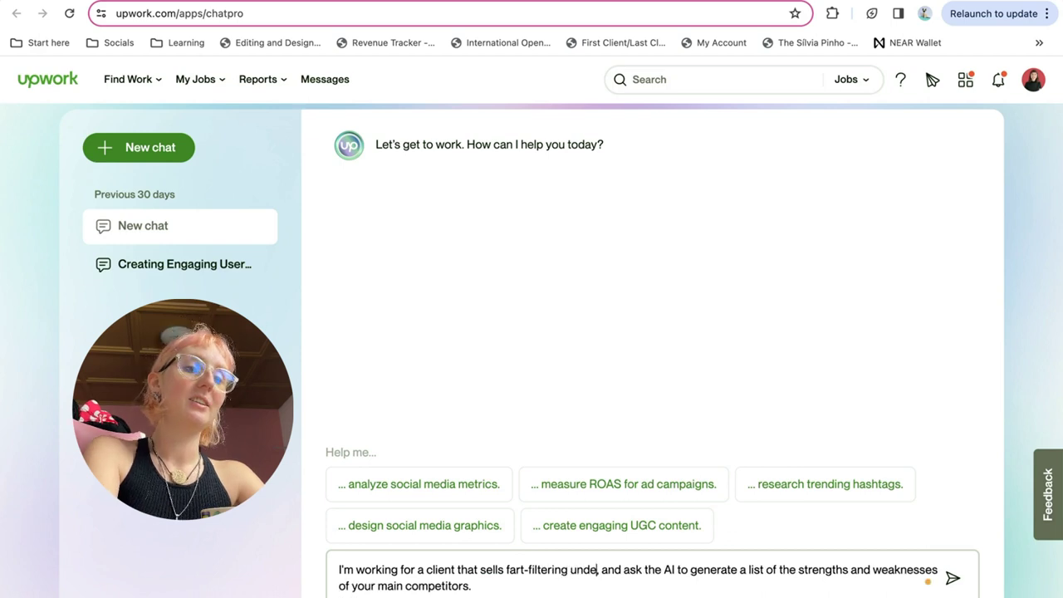
{"action": "key", "text": "Delete"}
{"action": "key", "text": "Delete"}
{"action": "key", "text": "Delete"}
{"action": "key", "text": "Delete"}
{"action": "key", "text": "Delete"}
{"action": "key", "text": "Delete"}
{"action": "key", "text": "Delete"}
{"action": "key", "text": "Delete"}
{"action": "key", "text": "Delete"}
{"action": "key", "text": "Delete"}
{"action": "key", "text": "Delete"}
{"action": "key", "text": "Delete"}
{"action": "key", "text": "Delete"}
{"action": "key", "text": "Delete"}
{"action": "key", "text": "Delete"}
{"action": "key", "text": "Delete"}
{"action": "key", "text": "Delete"}
{"action": "key", "text": "Delete"}
{"action": "key", "text": "Delete"}
{"action": "type", "text": ". Can you"}
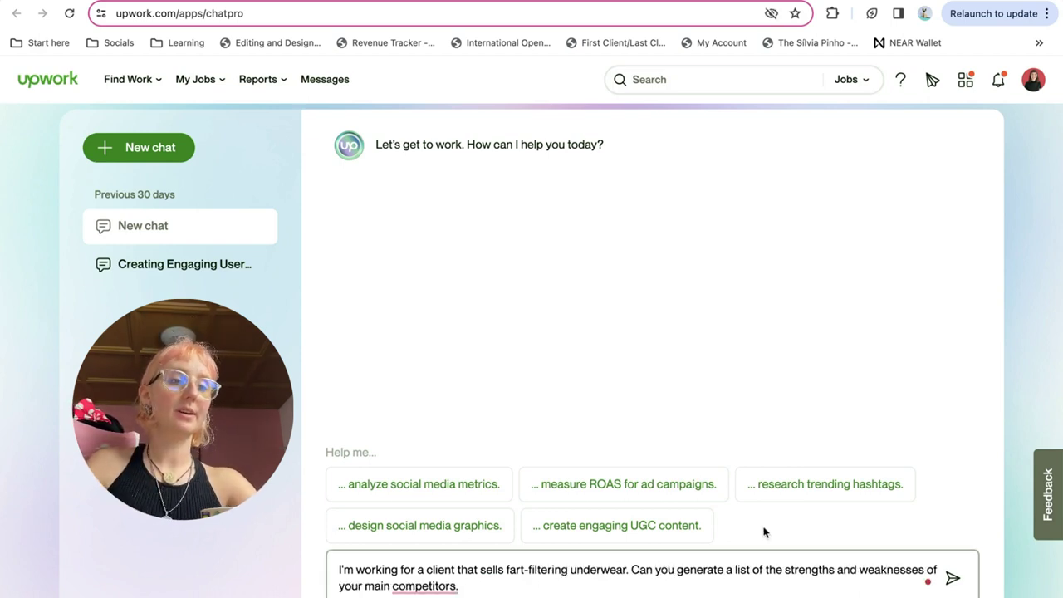
Step: Change 'your' to 'our' and append ', especially when it comes to marketing and social media?'
{"action": "double_click", "coordinate": [350, 585]}
{"action": "type", "text": "our"}
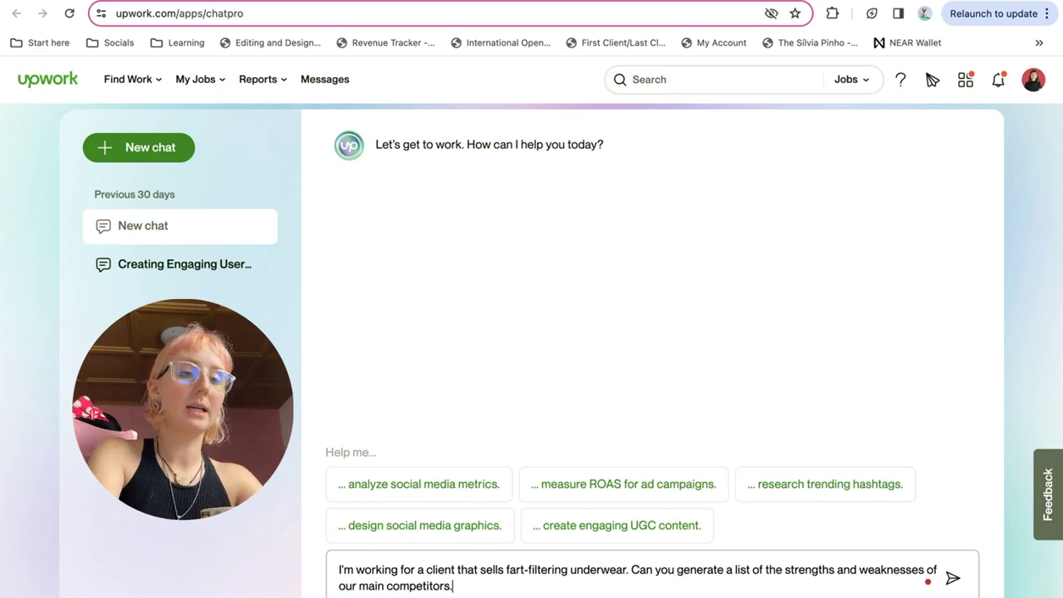
{"action": "key", "text": "BackSpace"}
{"action": "type", "text": ", esp"}
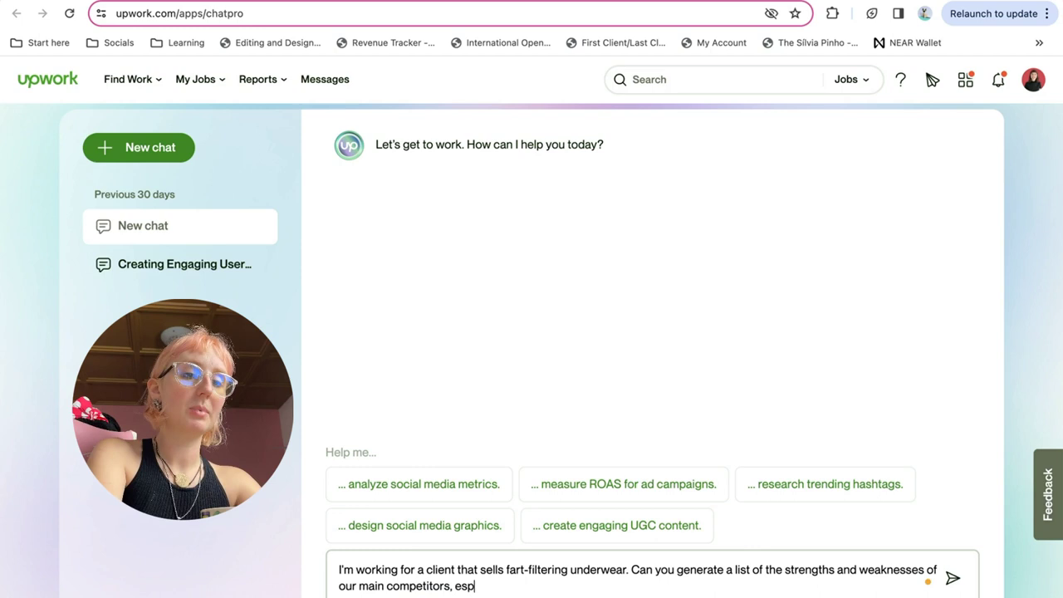
{"action": "type", "text": "ecially when it "}
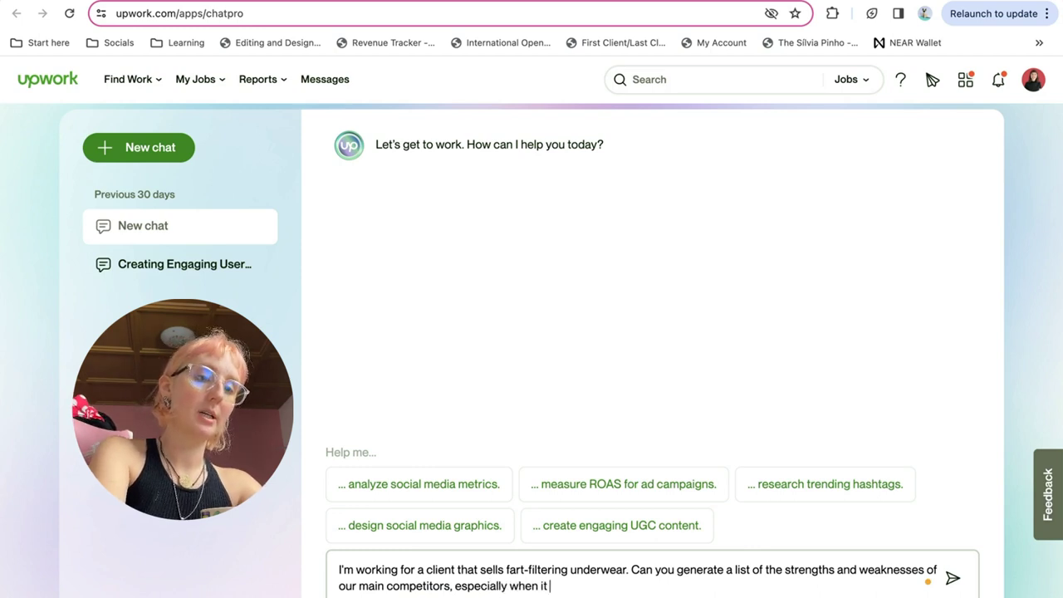
{"action": "type", "text": "comes to ma"}
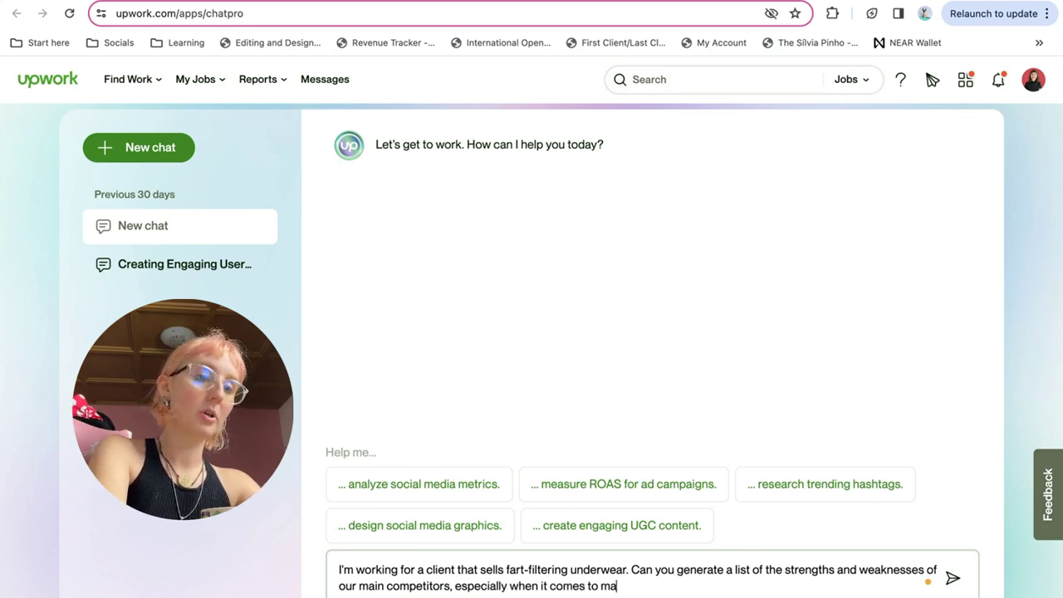
{"action": "type", "text": "rketing and social media?"}
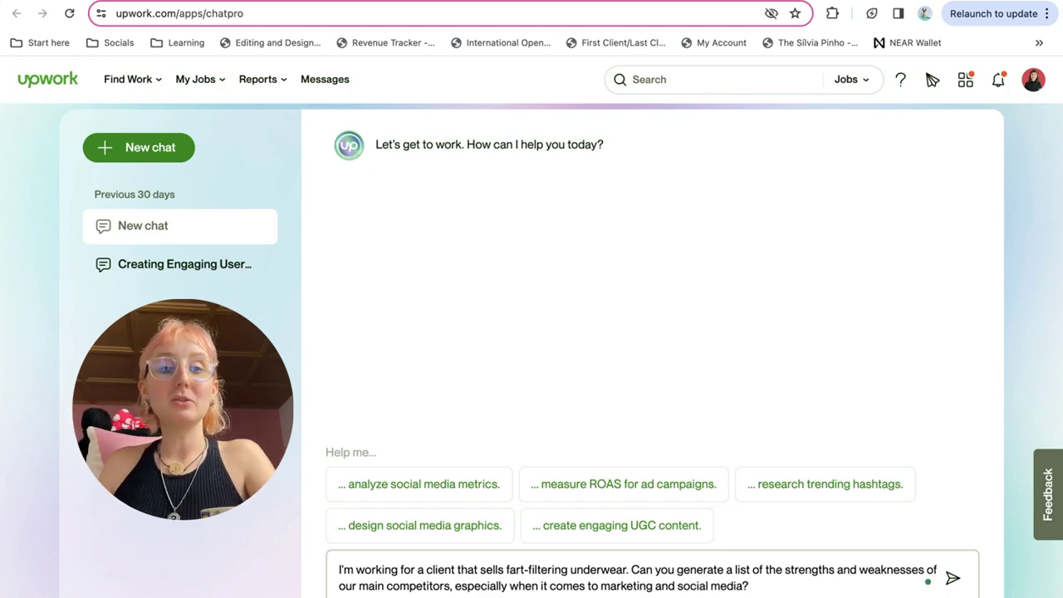
Step: Send the competitor question and review Chat Pro's eight-step guide to researching competitors' strengths and weaknesses
{"action": "key", "text": "Return"}
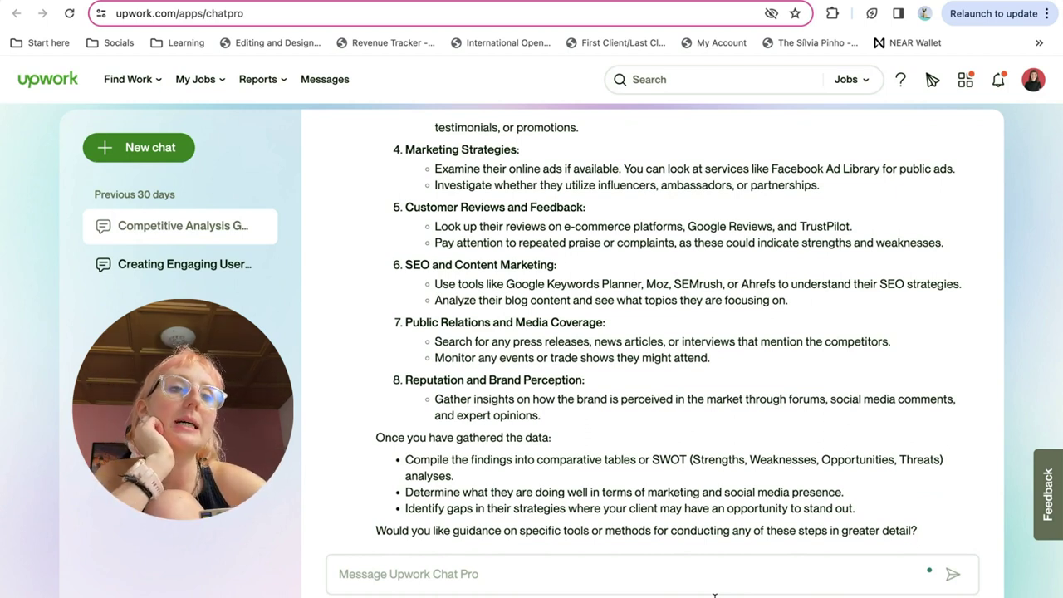
{"action": "scroll", "coordinate": [780, 494], "scroll_direction": "up", "scroll_amount": 5}
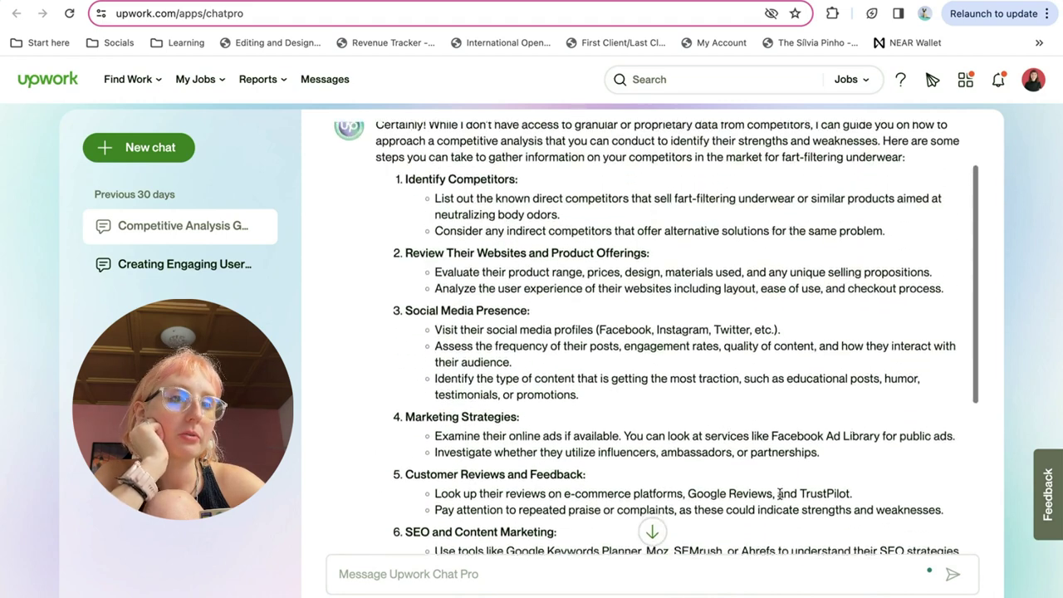
{"action": "scroll", "coordinate": [781, 498], "scroll_direction": "down", "scroll_amount": 5}
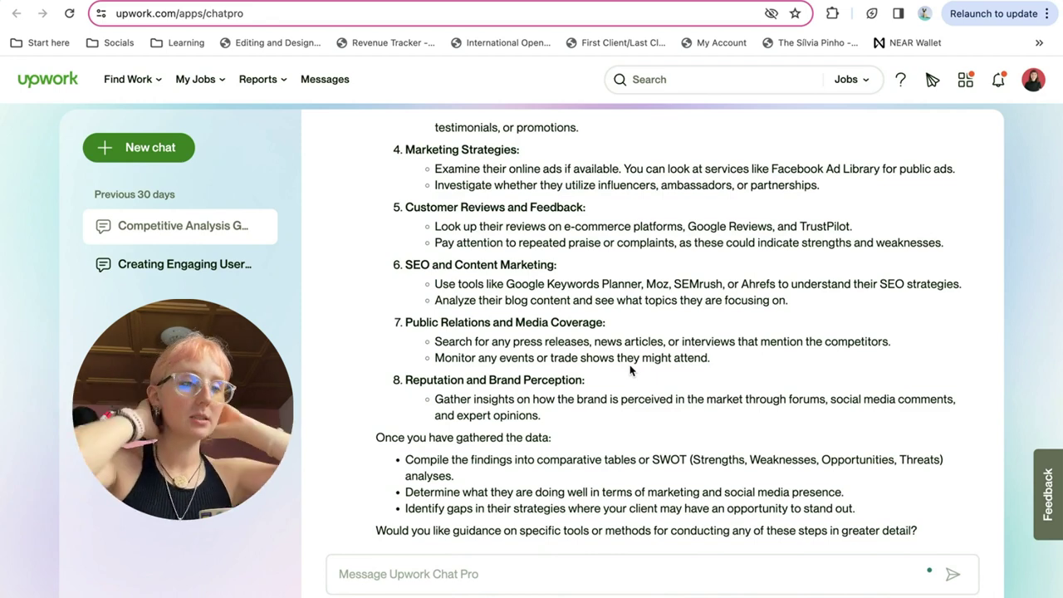
{"action": "left_click_drag", "start_coordinate": [928, 532], "coordinate": [361, 193]}
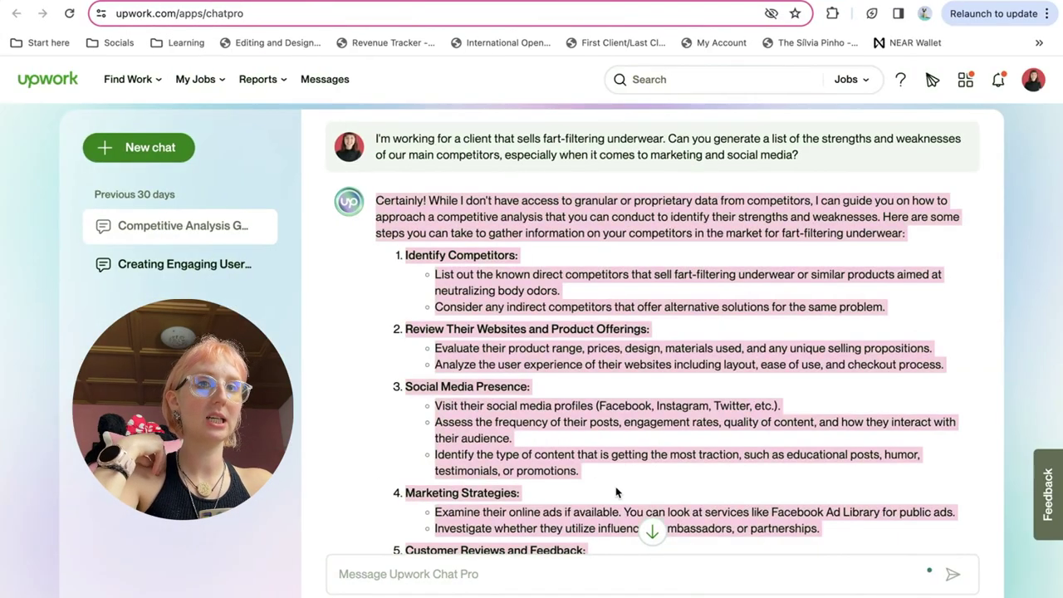
{"action": "left_click", "coordinate": [1035, 295]}
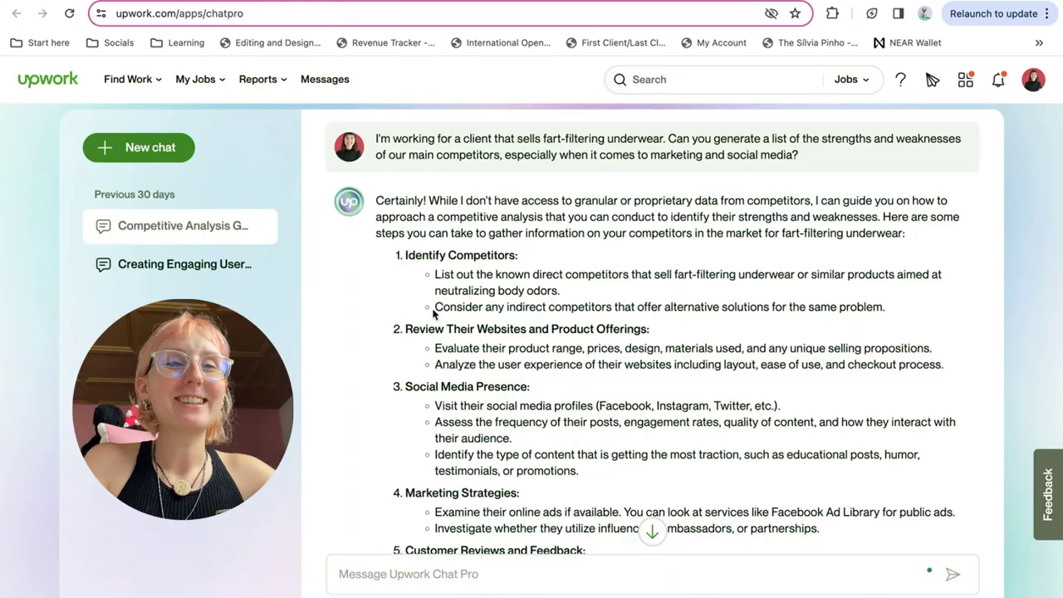
Step: In a new chat, ask Chat Pro to write a social media manager's Upwork profile overview copy
{"action": "left_click", "coordinate": [140, 156]}
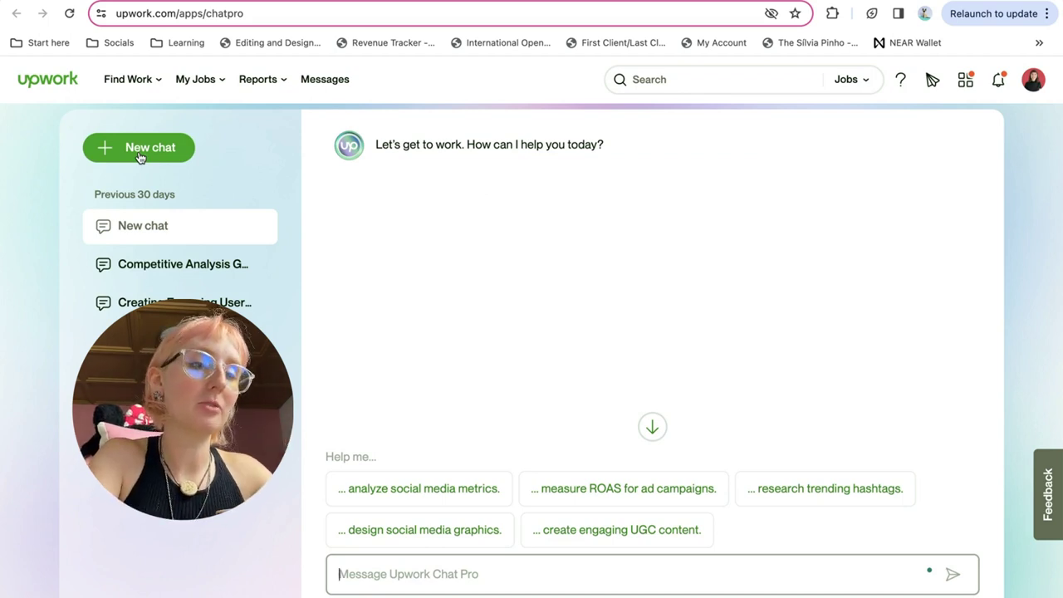
{"action": "type", "text": "I'm a social media manager - can you w"}
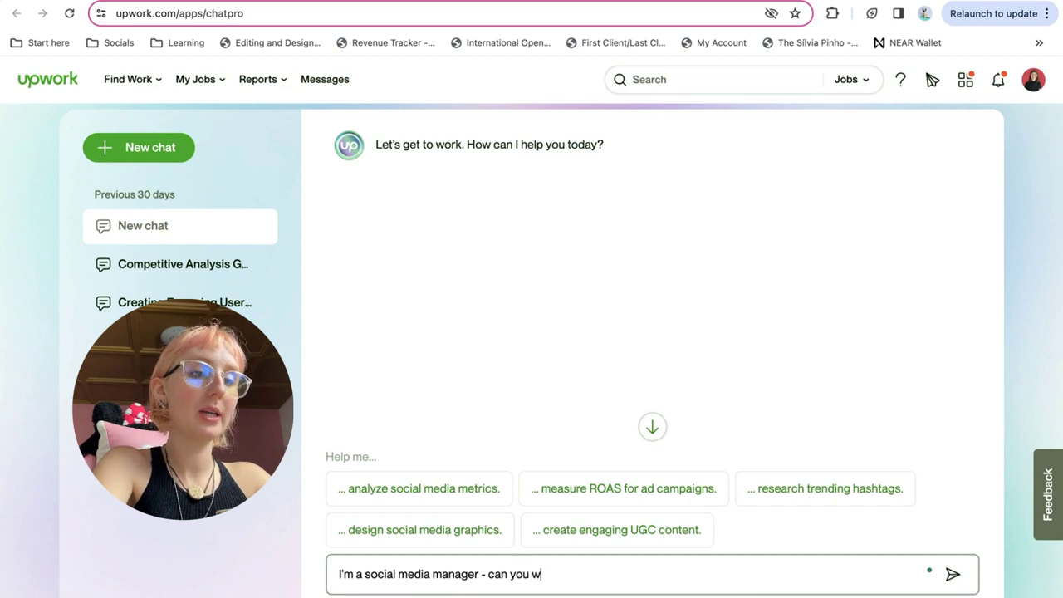
{"action": "type", "text": "rite my Up"}
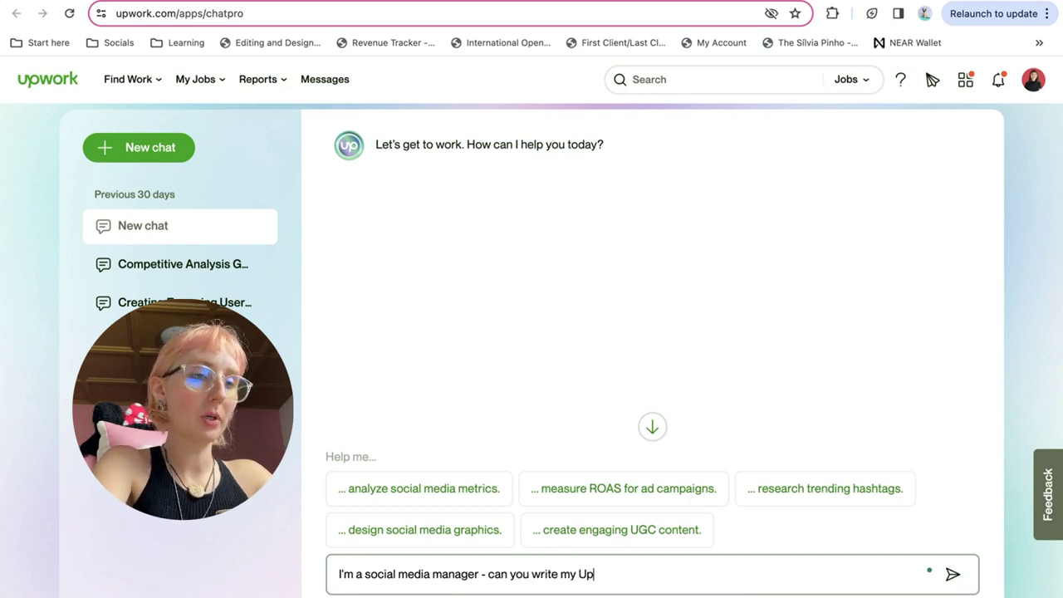
{"action": "type", "text": "work profile ov"}
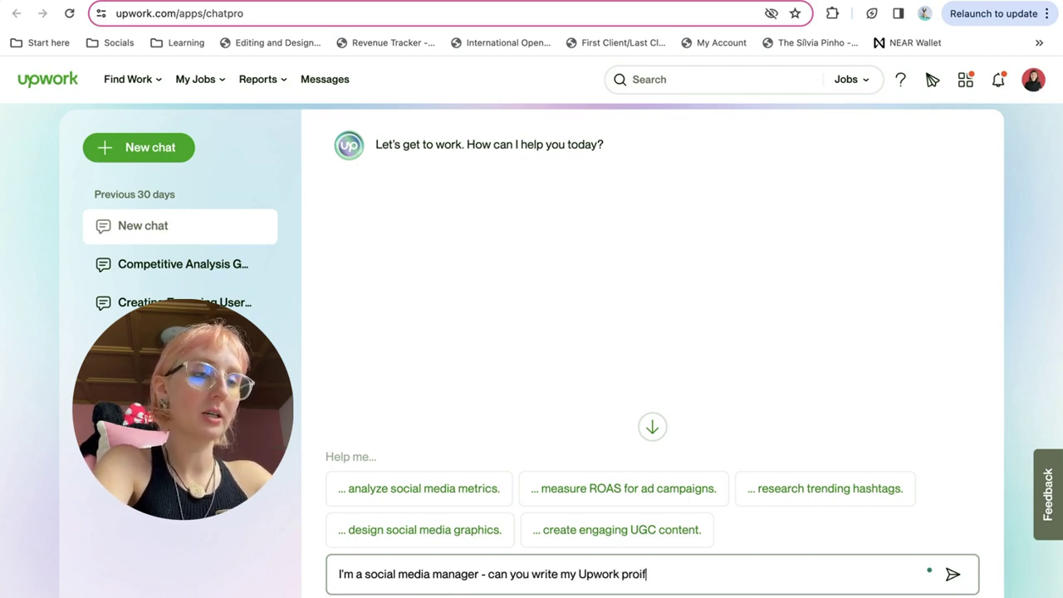
{"action": "type", "text": "erview copy?"}
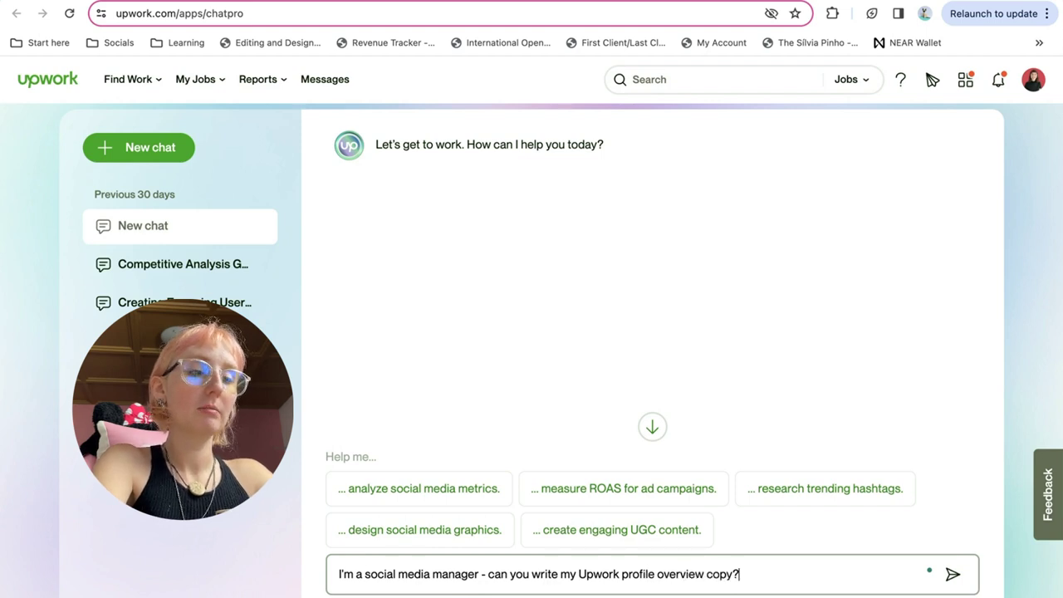
{"action": "key", "text": "Return"}
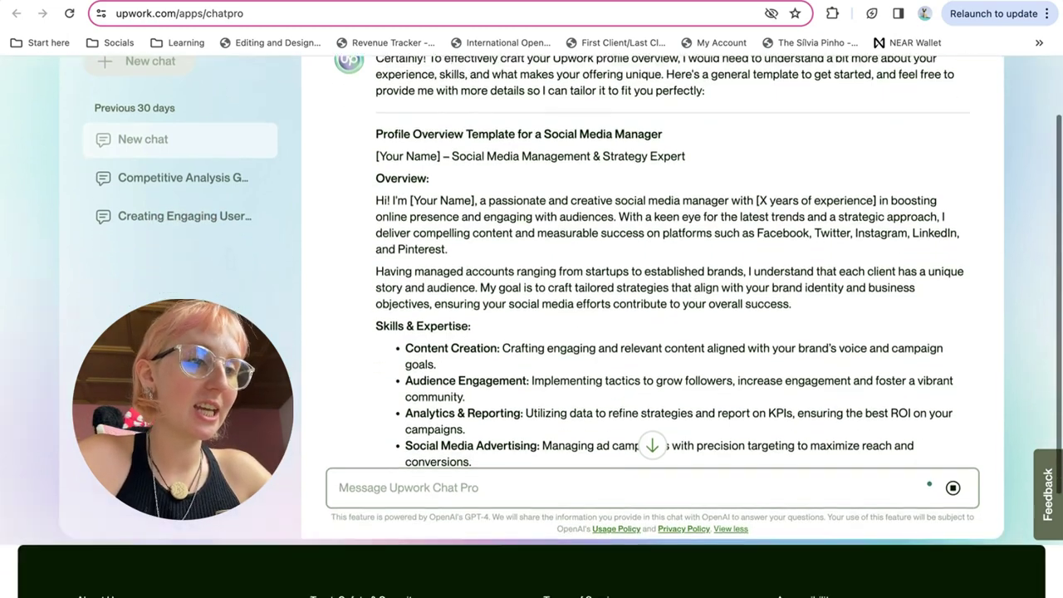
Step: Read the finished profile overview template down to its 'Remember, this is a generic template...' paragraph
{"action": "scroll", "coordinate": [418, 259], "scroll_direction": "down", "scroll_amount": 4}
{"action": "scroll", "coordinate": [417, 259], "scroll_direction": "down", "scroll_amount": 1}
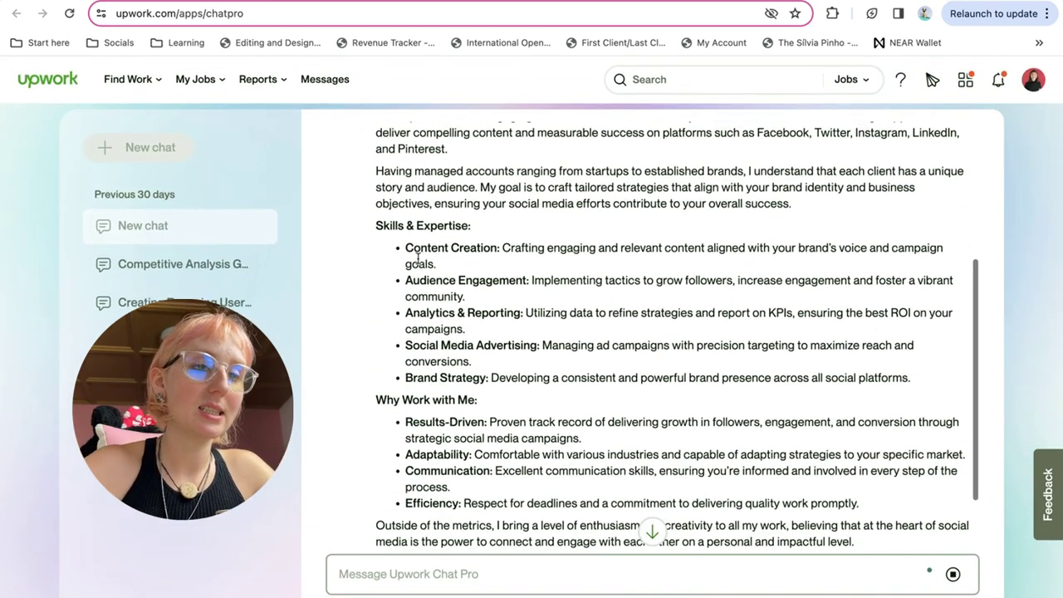
{"action": "scroll", "coordinate": [418, 259], "scroll_direction": "down", "scroll_amount": 2}
{"action": "scroll", "coordinate": [418, 259], "scroll_direction": "down", "scroll_amount": 3}
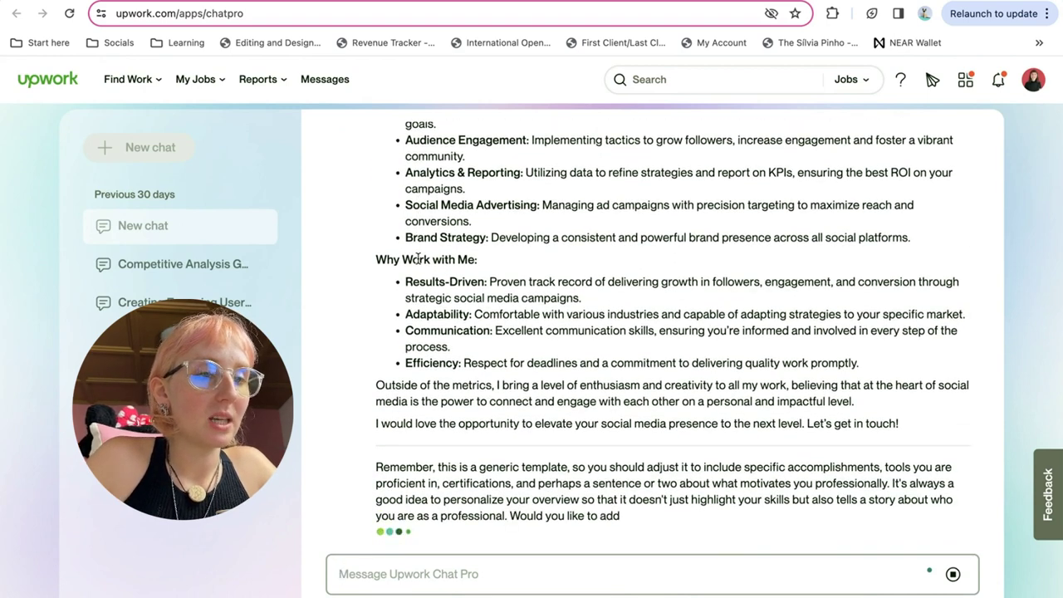
{"action": "triple_click", "coordinate": [415, 493]}
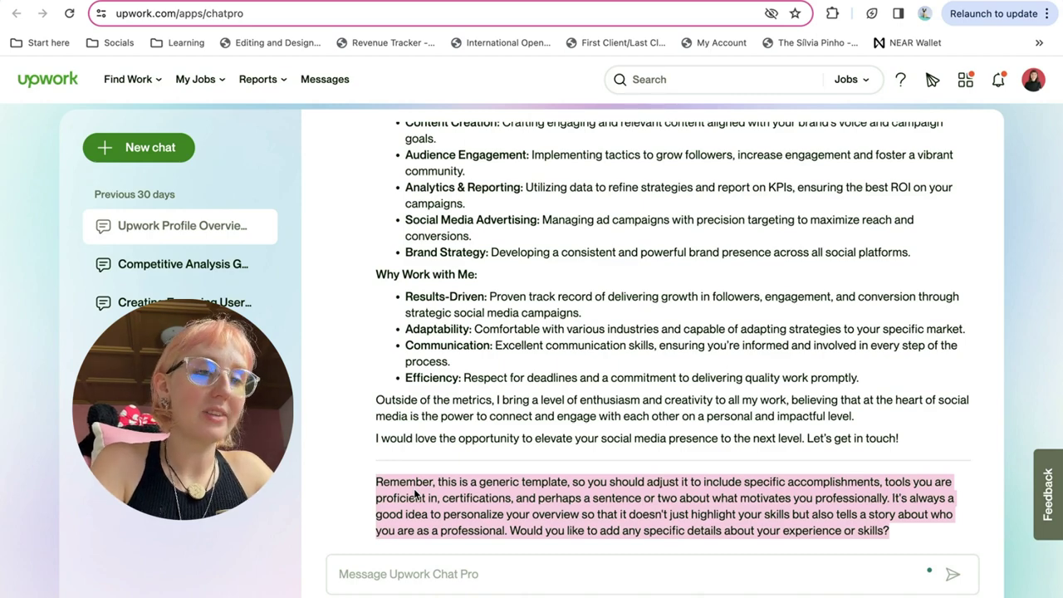
Step: Copy the whole profile overview reply and paste it into the 'Upwork profile copy' note
{"action": "double_click", "coordinate": [416, 493]}
{"action": "left_click_drag", "start_coordinate": [415, 493], "coordinate": [375, 235]}
{"action": "key", "text": "super+c"}
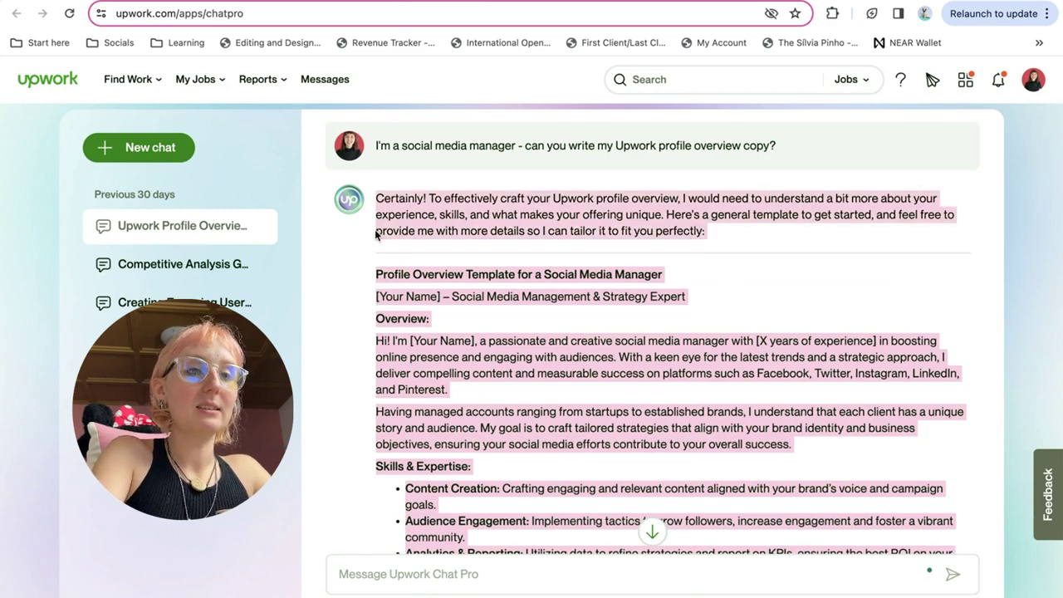
{"action": "key", "text": "ctrl+Left"}
{"action": "left_click", "coordinate": [536, 589]}
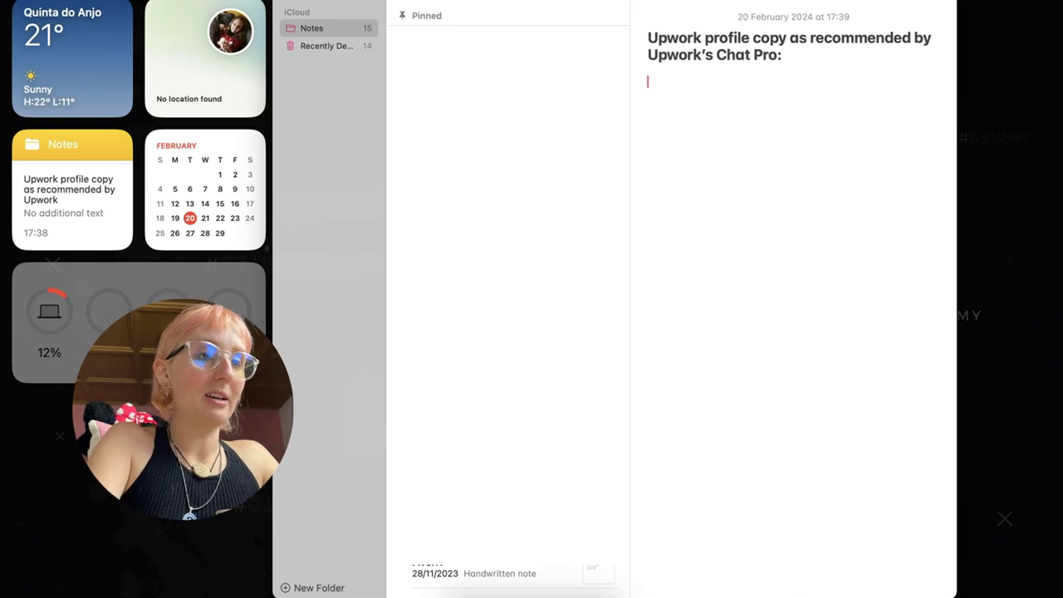
{"action": "key", "text": "super+v"}
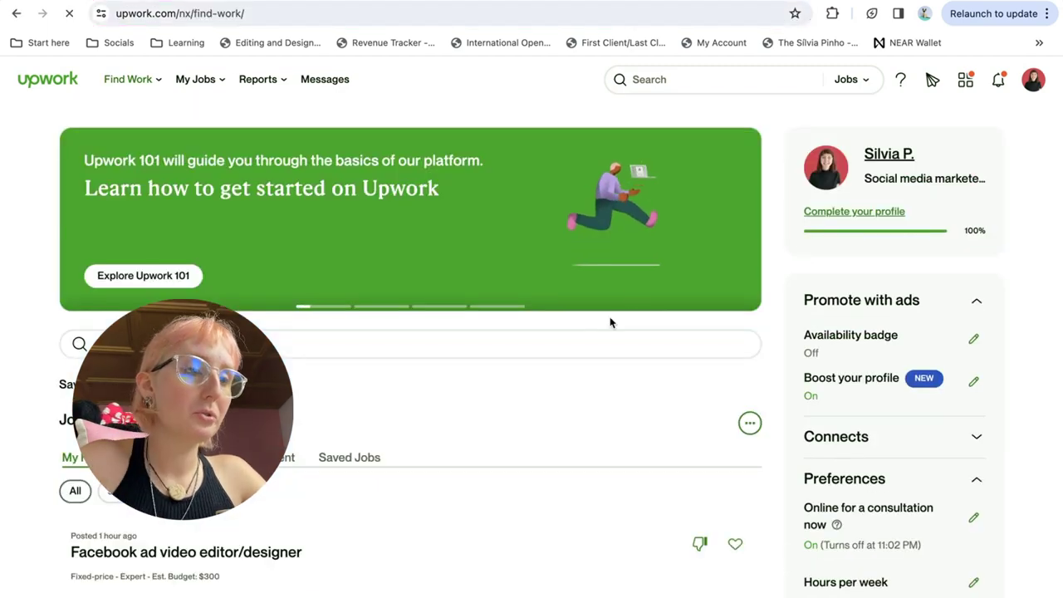
Step: Scroll the job feed and open the 'Cheerful Female Content Creator for Tiktok' posting
{"action": "scroll", "coordinate": [610, 323], "scroll_direction": "down", "scroll_amount": 4}
{"action": "scroll", "coordinate": [611, 322], "scroll_direction": "down", "scroll_amount": 2}
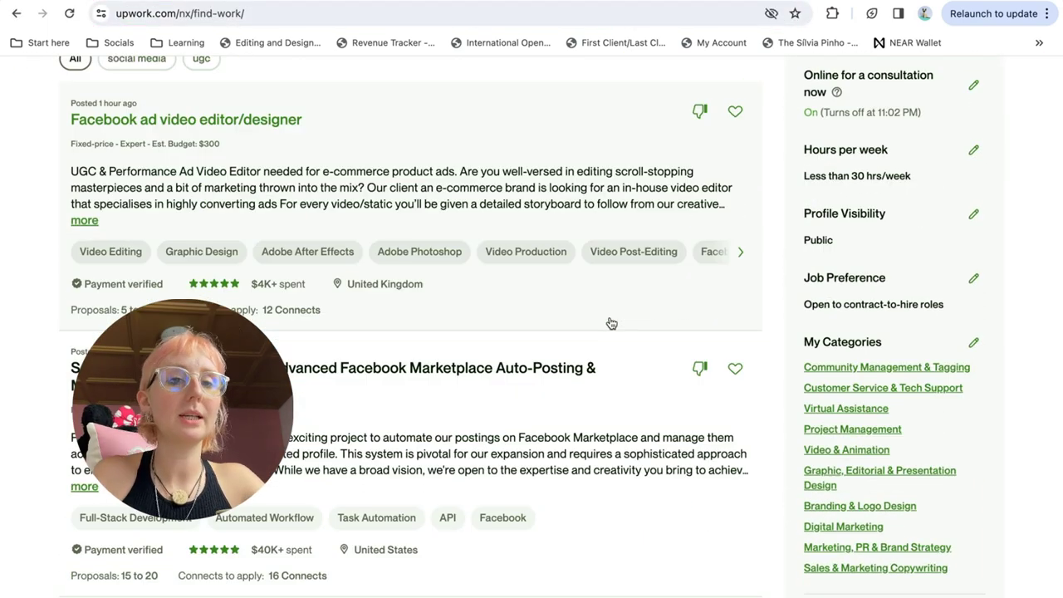
{"action": "scroll", "coordinate": [611, 324], "scroll_direction": "down", "scroll_amount": 10}
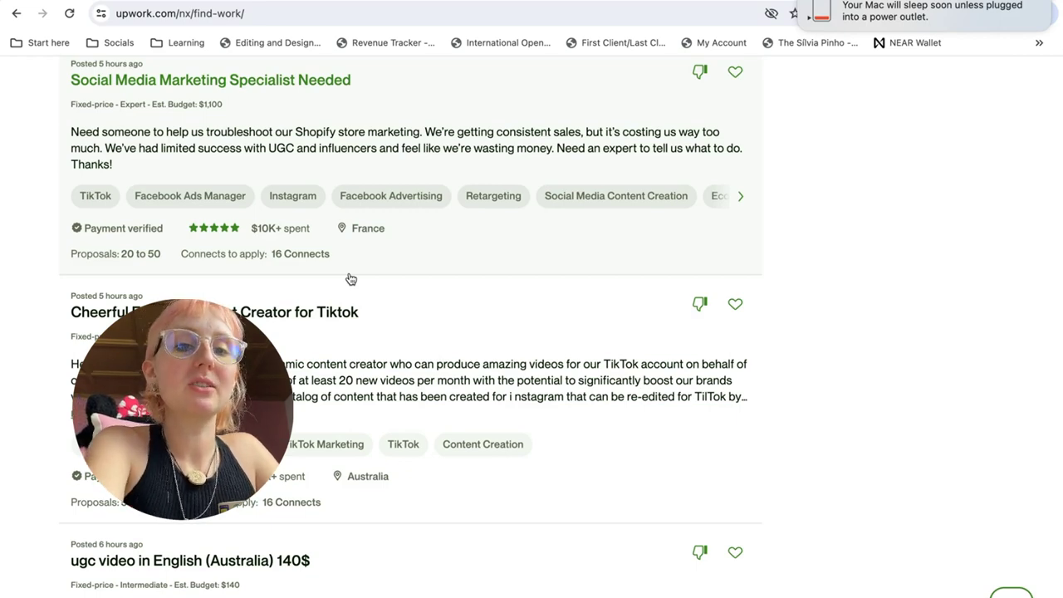
{"action": "left_click", "coordinate": [363, 284]}
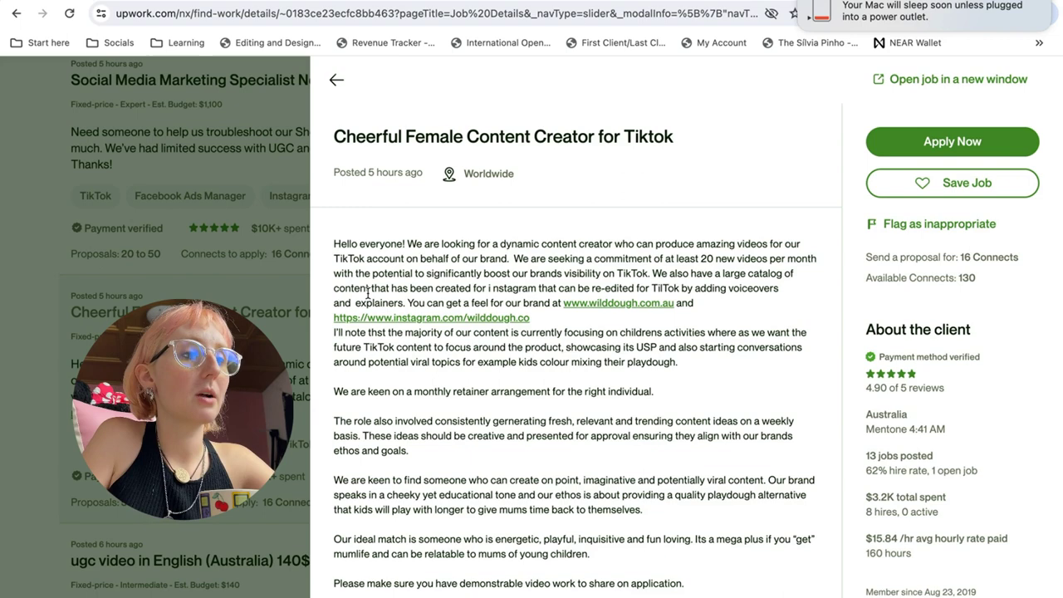
Step: Check the client's wilddough.com.au brand website, then return to the job details
{"action": "left_click", "coordinate": [580, 304]}
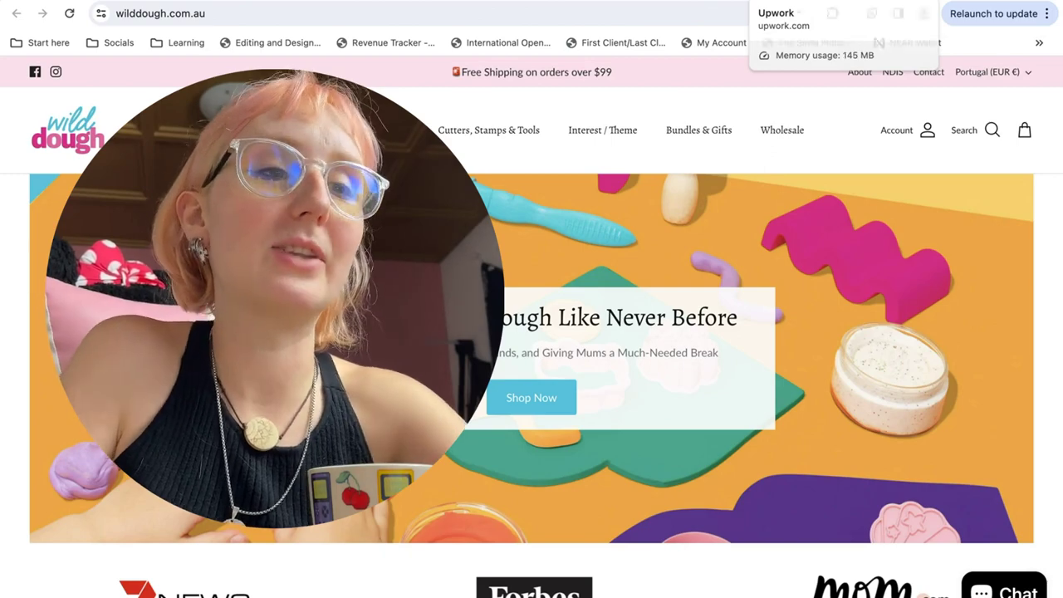
{"action": "key", "text": "super+w"}
{"action": "scroll", "coordinate": [667, 311], "scroll_direction": "down", "scroll_amount": 5}
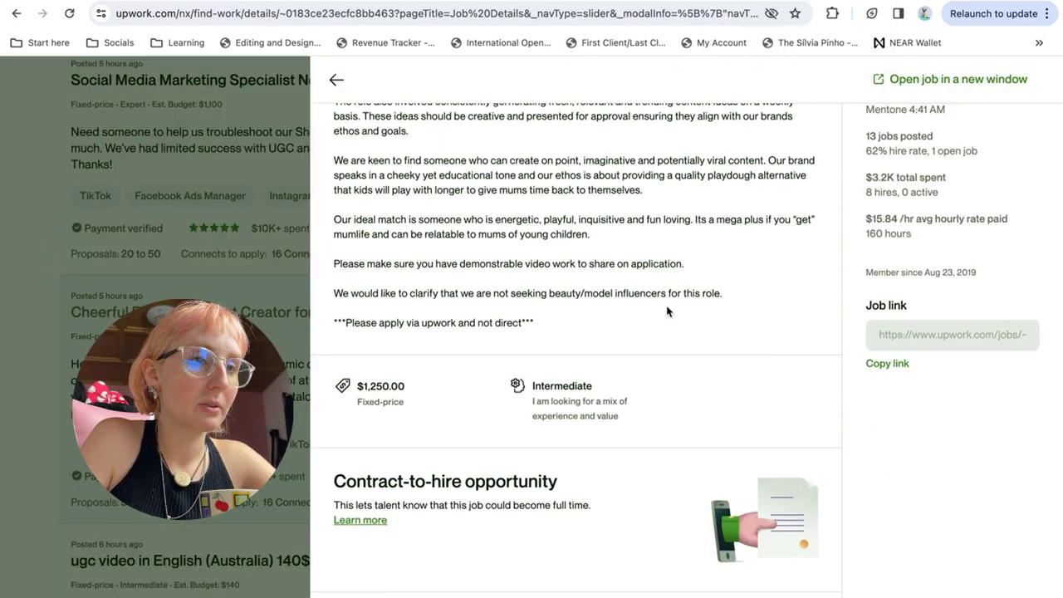
{"action": "scroll", "coordinate": [667, 311], "scroll_direction": "up", "scroll_amount": 5}
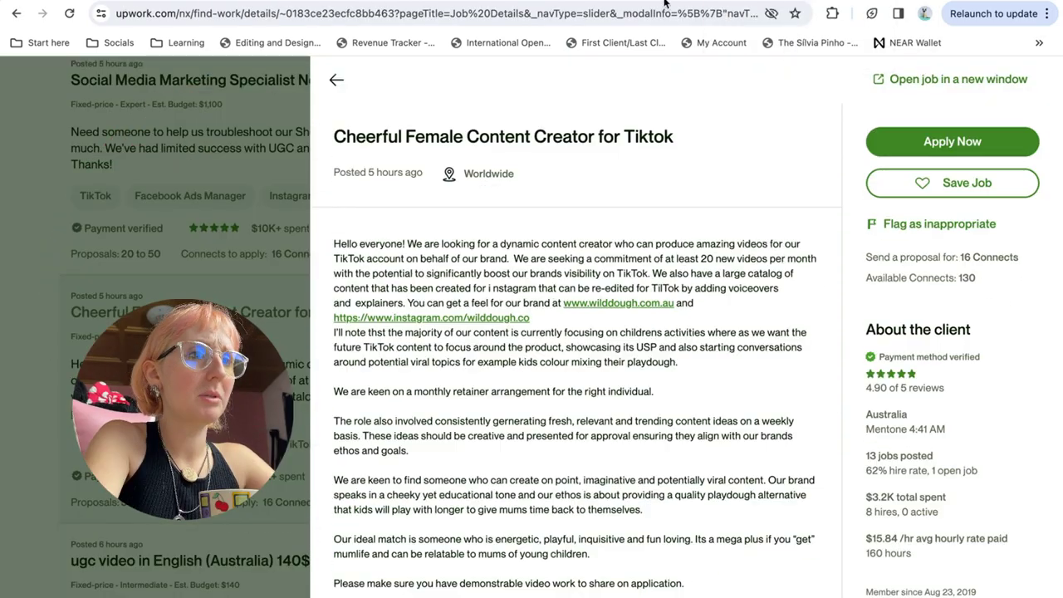
Step: Open the job in its own window and ask Chat Pro for a proposal cover letter, pasting the job link
{"action": "left_click", "coordinate": [889, 79]}
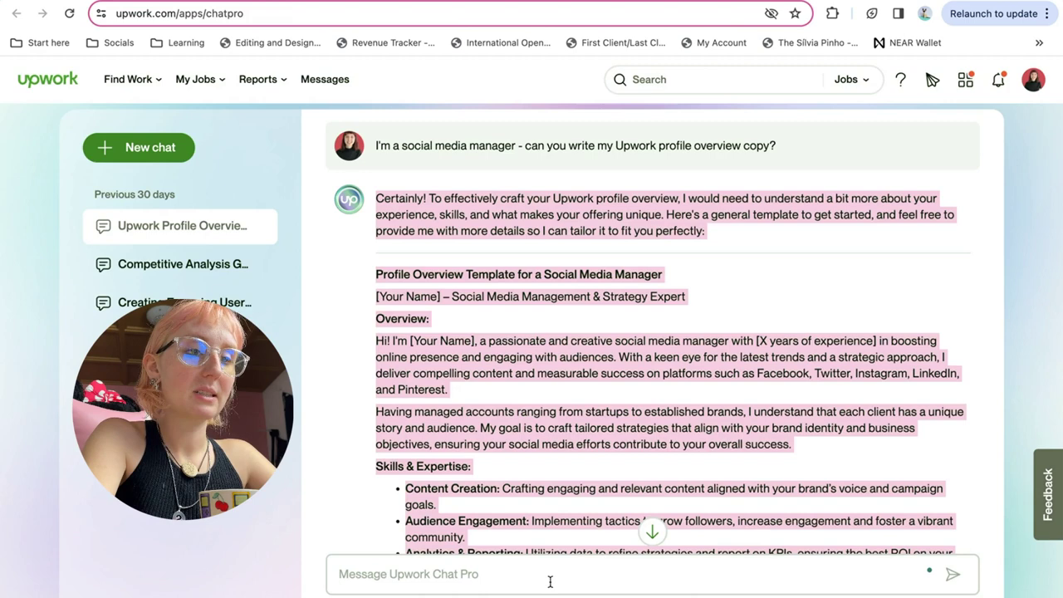
{"action": "left_click", "coordinate": [550, 577]}
{"action": "type", "text": "can you write"}
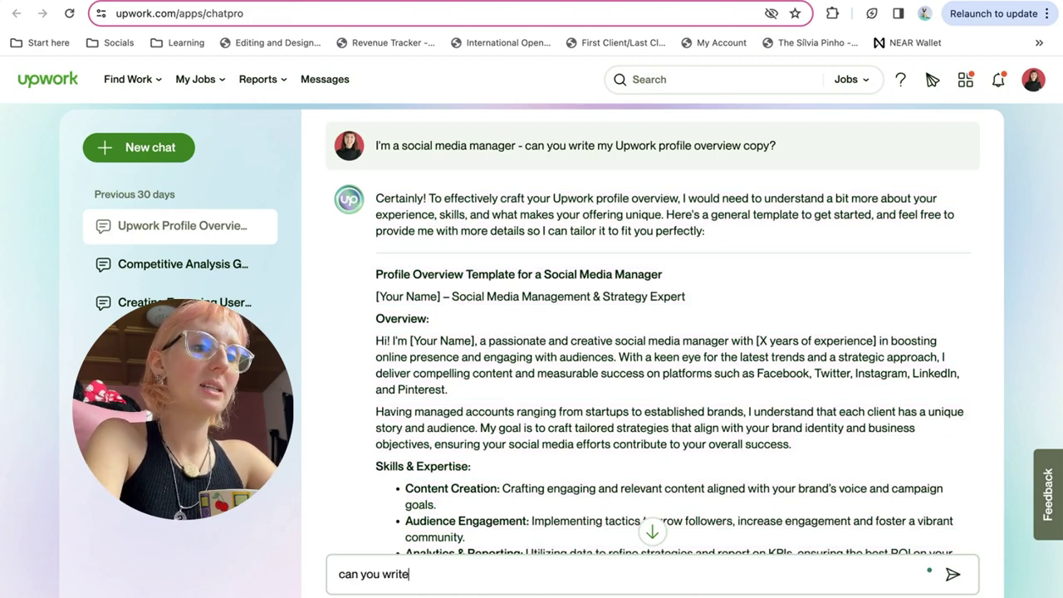
{"action": "type", "text": " me a propos"}
{"action": "key", "text": "BackSpace"}
{"action": "key", "text": "BackSpace"}
{"action": "key", "text": "BackSpace"}
{"action": "key", "text": "BackSpace"}
{"action": "key", "text": "BackSpace"}
{"action": "key", "text": "BackSpace"}
{"action": "type", "text": "c"}
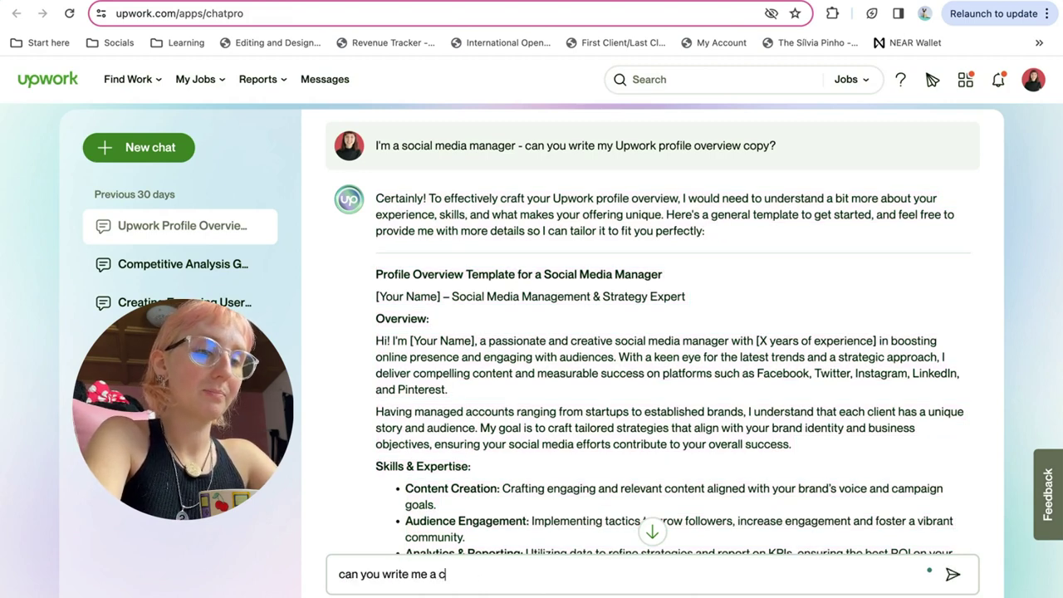
{"action": "type", "text": "over letter to submit in "}
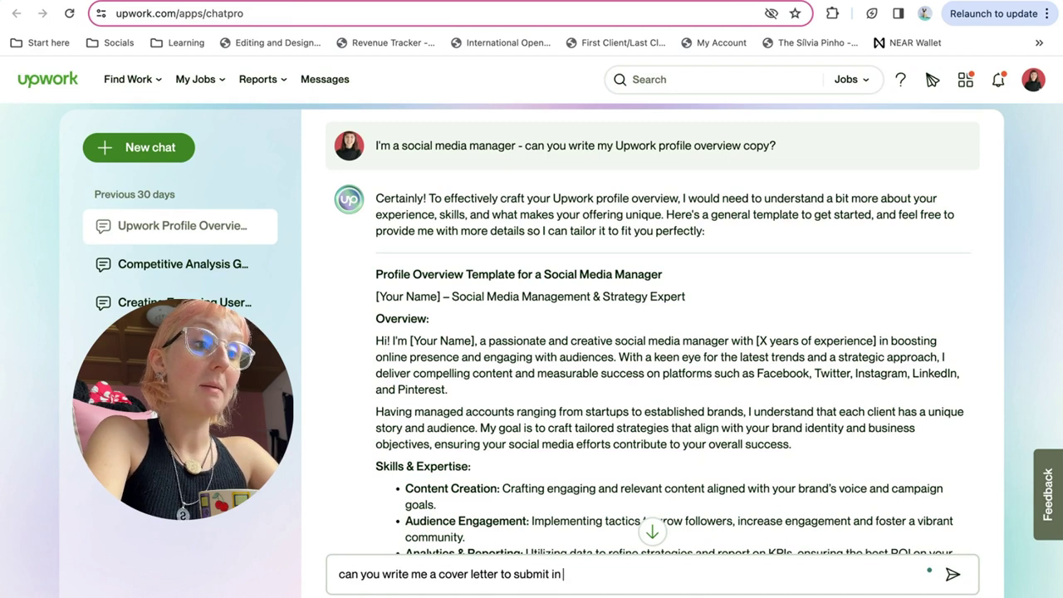
{"action": "type", "text": "my proposal to"}
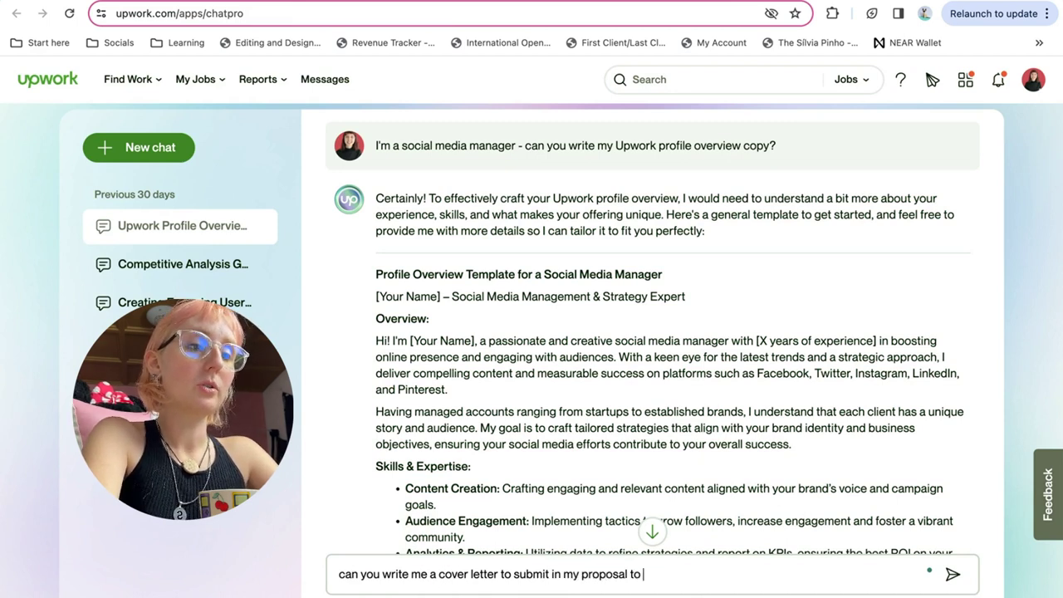
{"action": "type", "text": "this job?"}
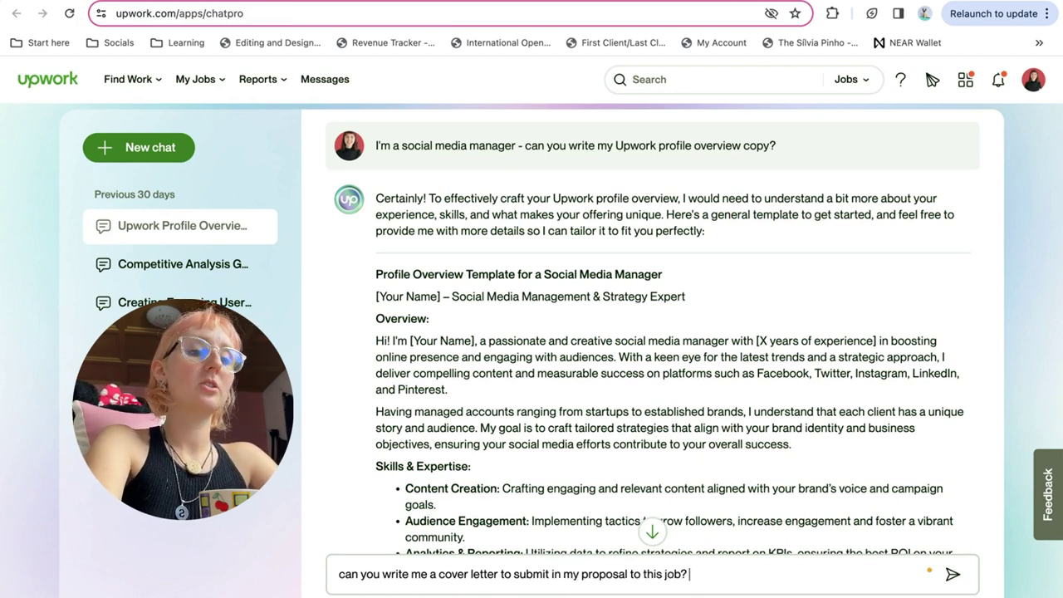
{"action": "type", "text": "https://www.upwork.com/jobs/~0183ce23ecfc8bb463?referrer_url_path=%2Fdetails%2F~0183ce23ecfc8bb463"}
{"action": "key", "text": "Return"}
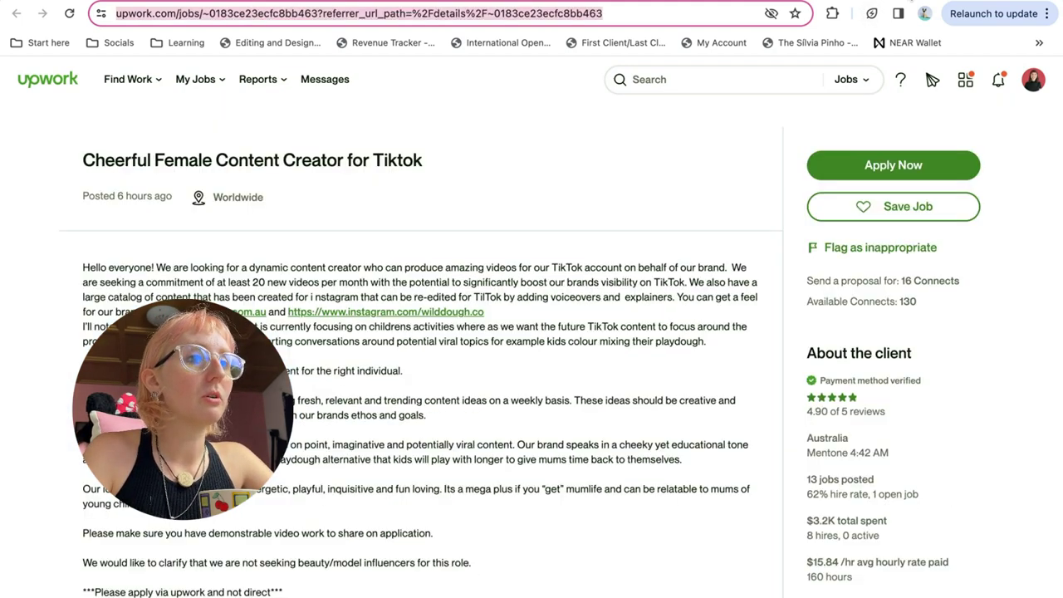
{"action": "triple_click", "coordinate": [640, 296]}
Step: Give Chat Pro the Wilddough job description with a cover letter request and review the tailored letter
{"action": "scroll", "coordinate": [648, 503], "scroll_direction": "down", "scroll_amount": 1}
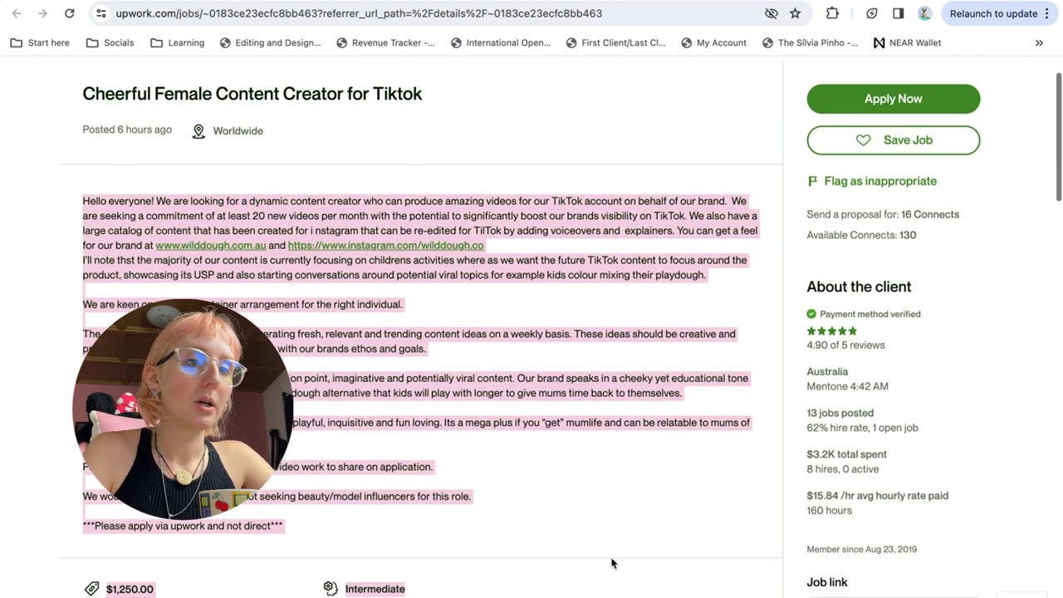
{"action": "left_click_drag", "start_coordinate": [611, 564], "coordinate": [609, 544]}
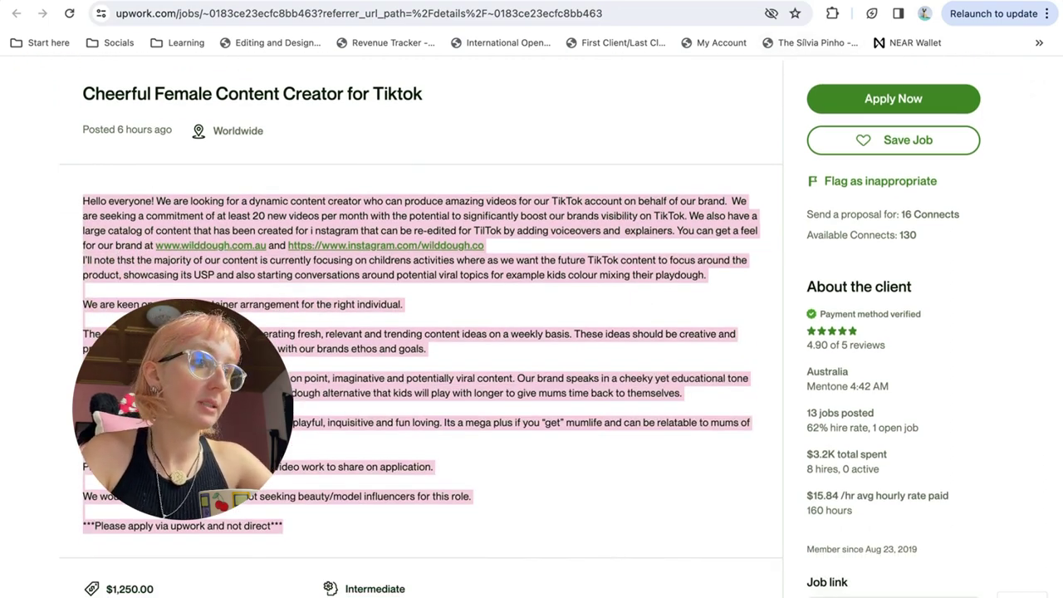
{"action": "left_click", "coordinate": [789, 1]}
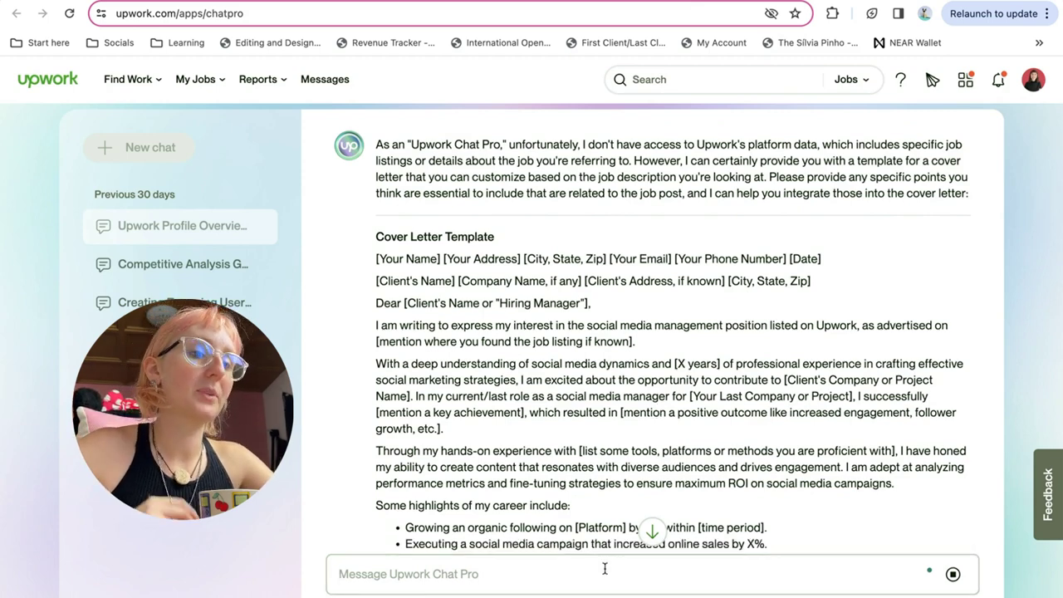
{"action": "scroll", "coordinate": [638, 366], "scroll_direction": "up", "scroll_amount": 5}
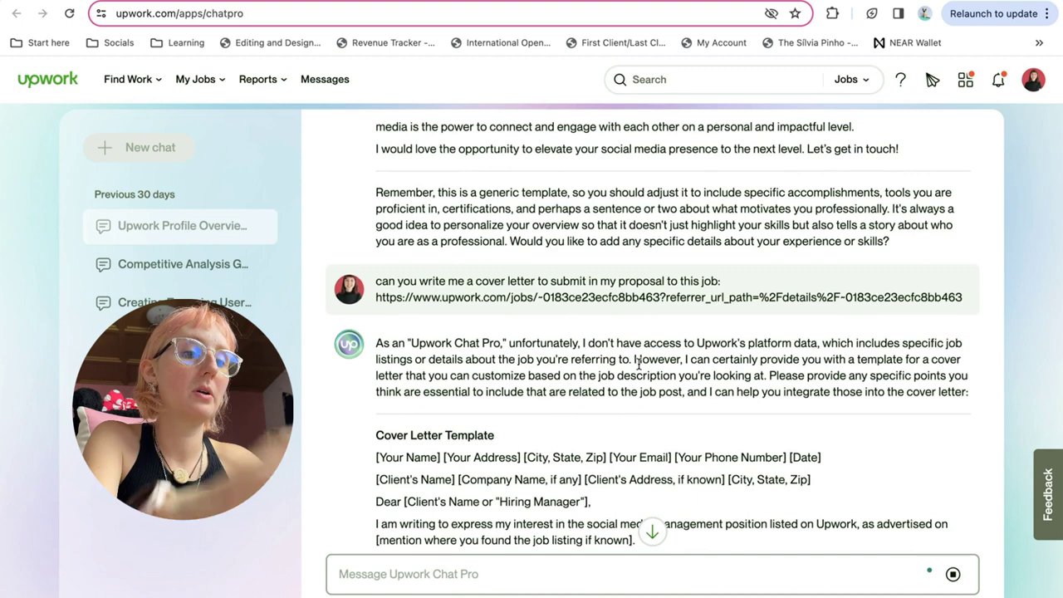
{"action": "type", "text": "can you write me a cove"}
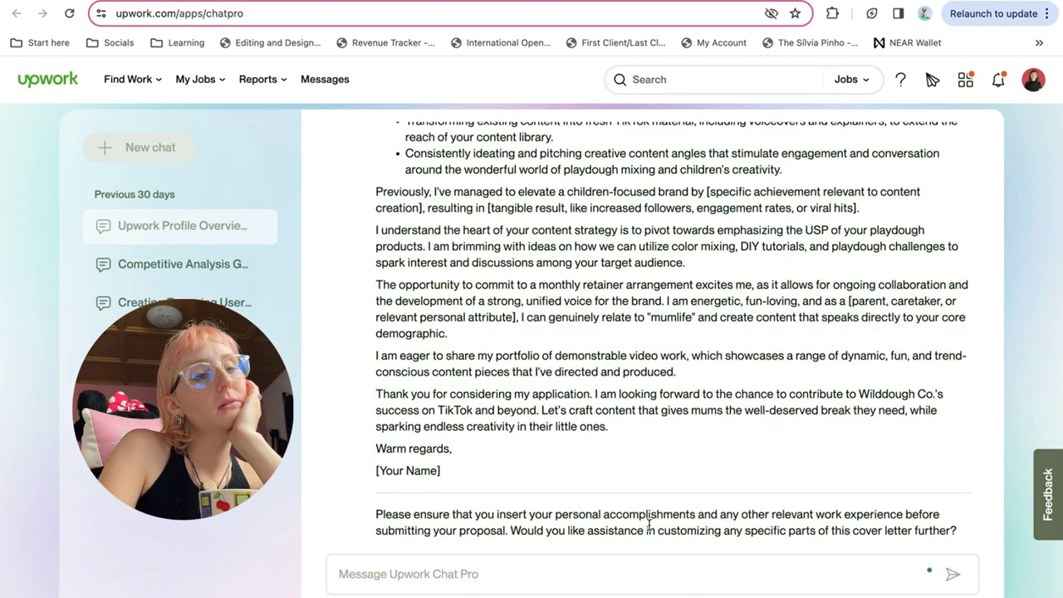
{"action": "left_click_drag", "start_coordinate": [491, 469], "coordinate": [555, 275]}
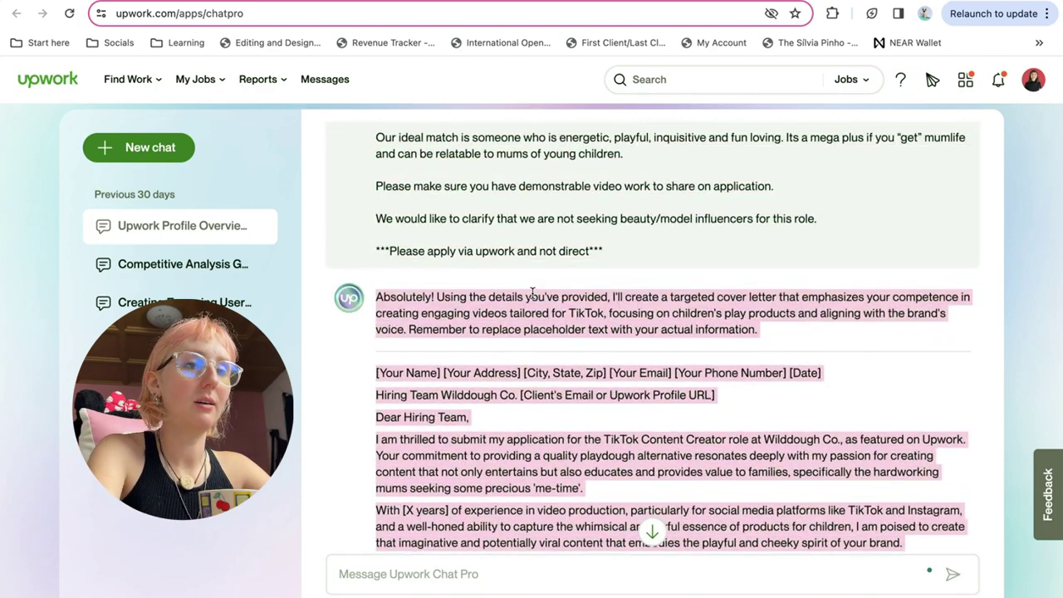
{"action": "left_click", "coordinate": [722, 503]}
Step: Ask Chat Pro to make the cover letter more friendly, conversational and shorter
{"action": "left_click", "coordinate": [670, 576]}
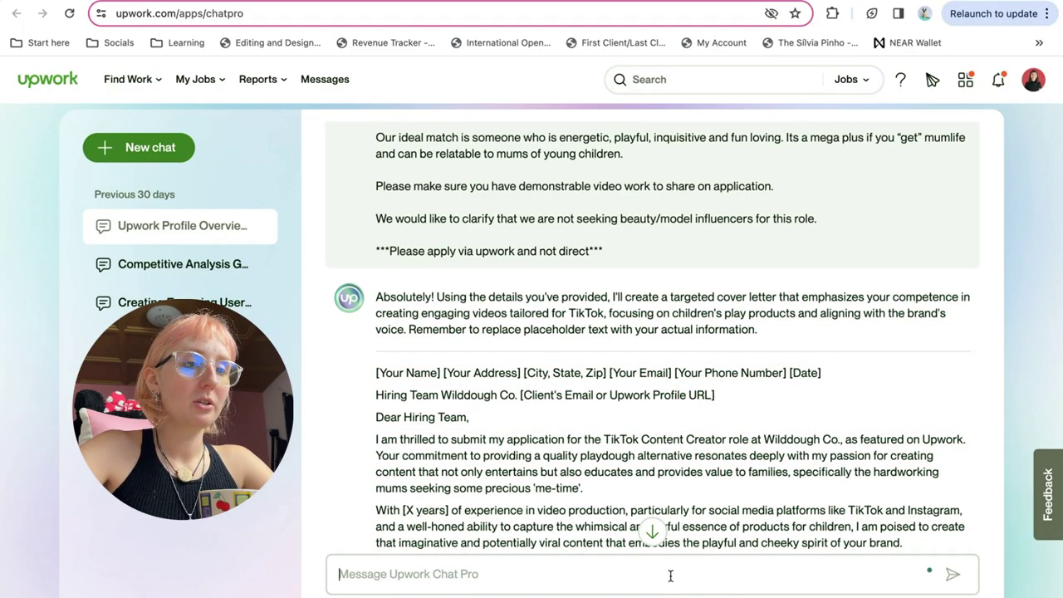
{"action": "type", "text": "plea"}
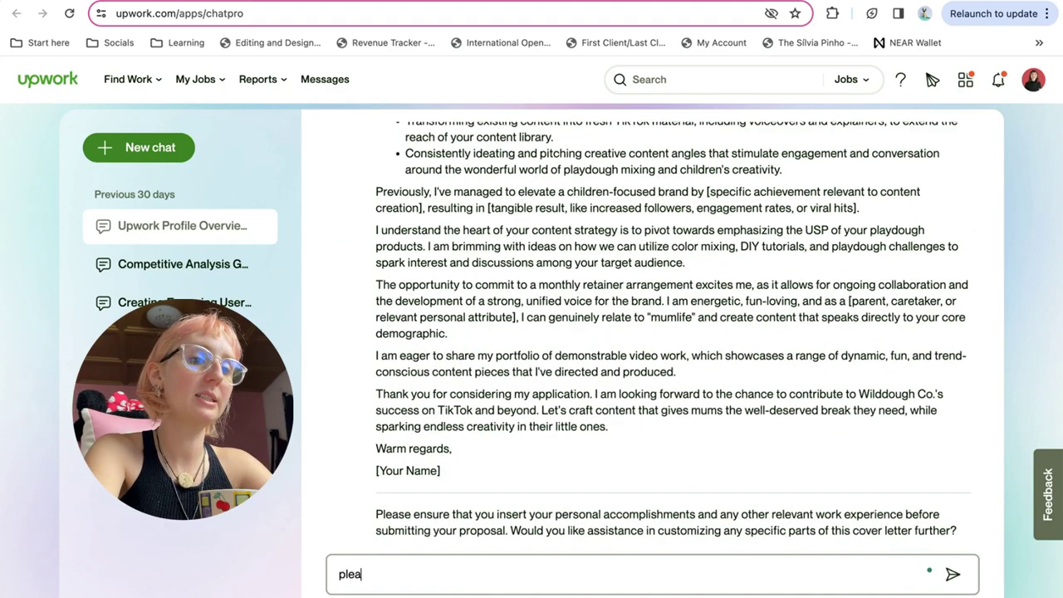
{"action": "type", "text": "se mak"}
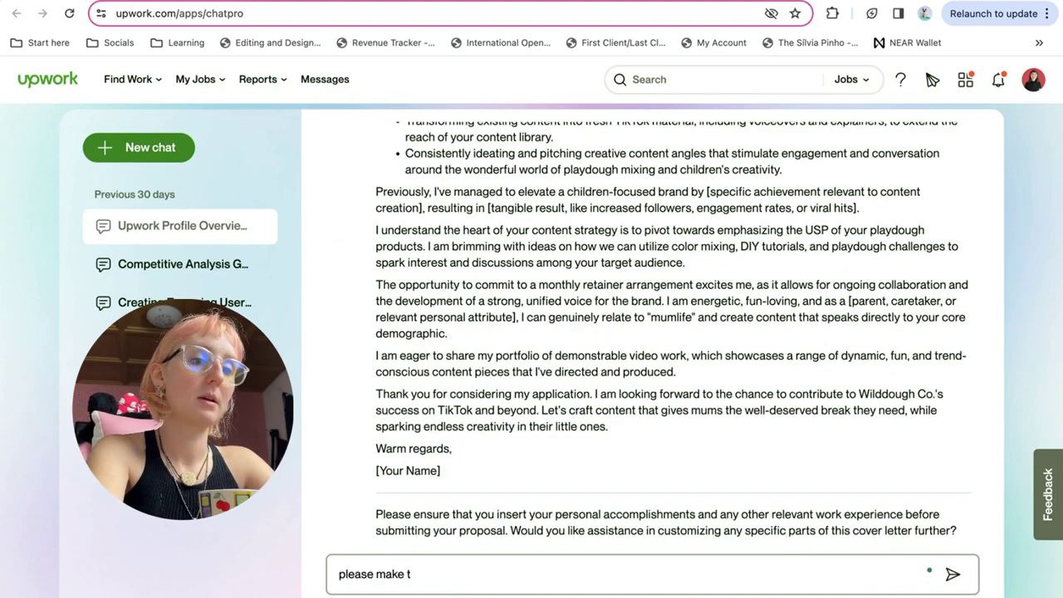
{"action": "type", "text": "e it more fri"}
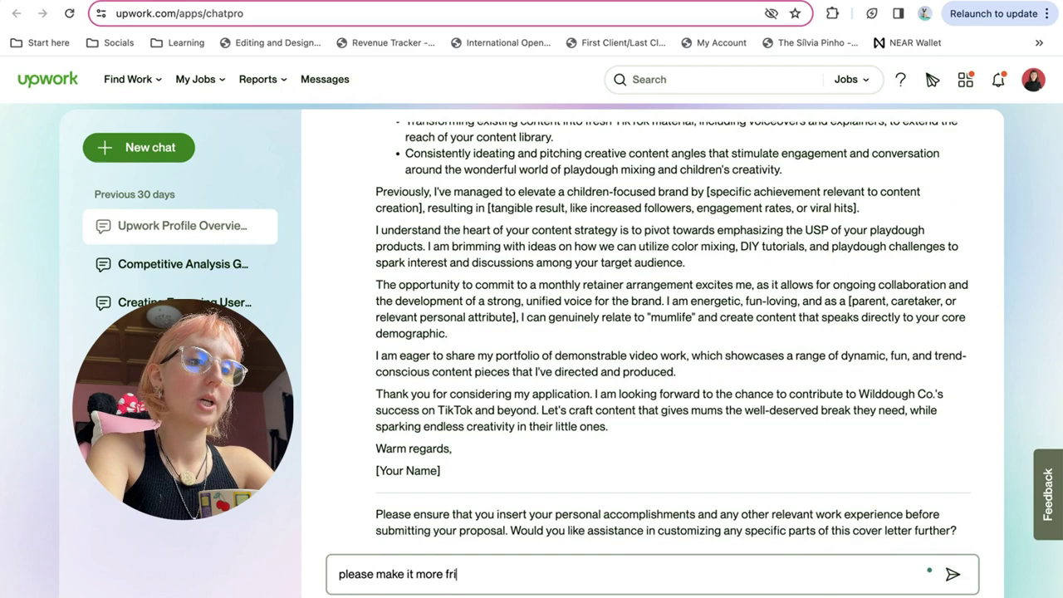
{"action": "type", "text": "endly and con"}
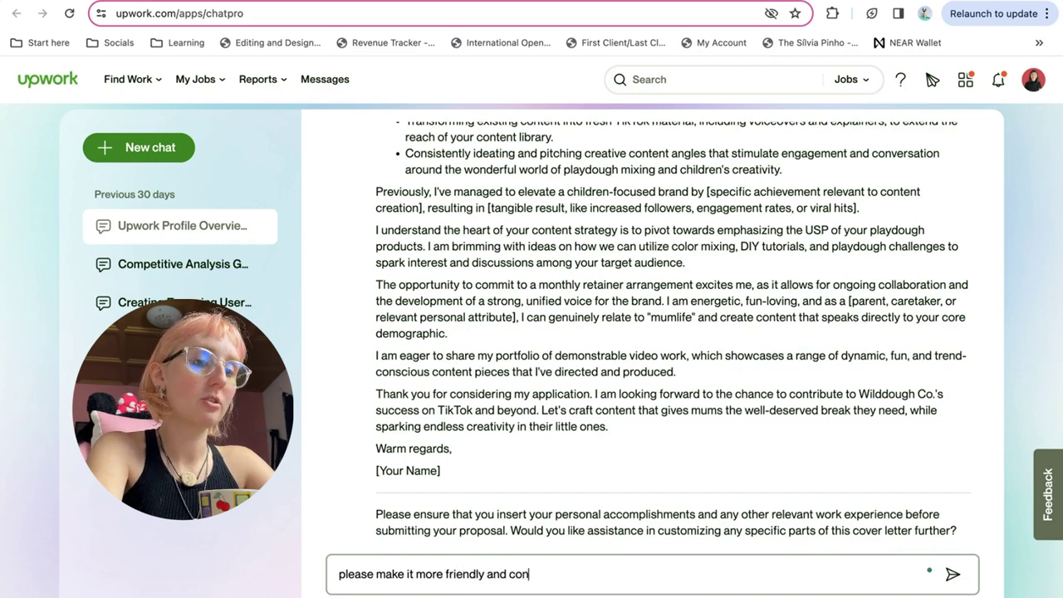
{"action": "type", "text": "versational tone, and shorter as well"}
{"action": "key", "text": "Return"}
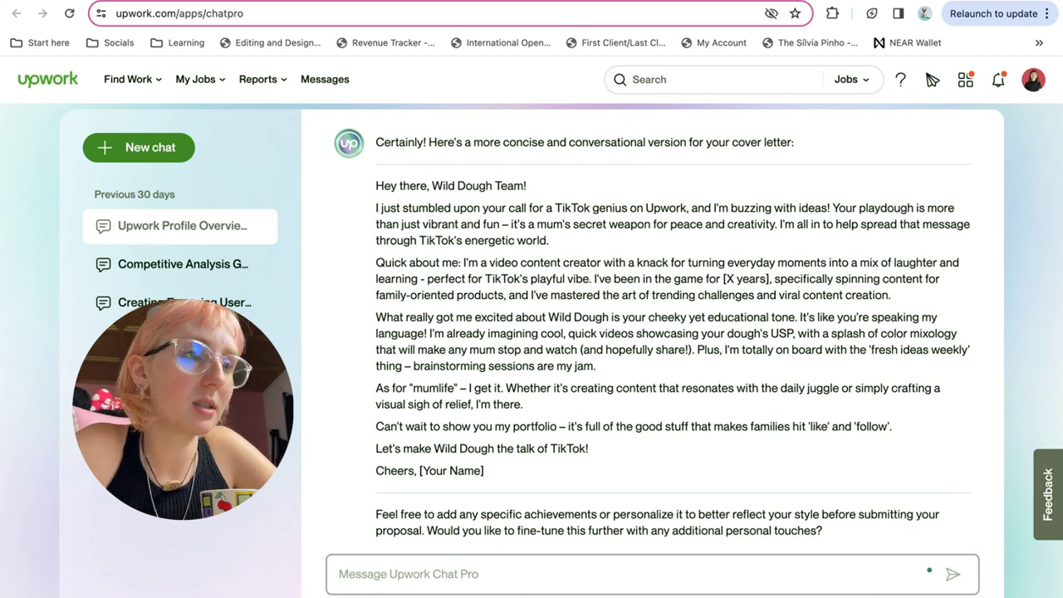
Step: Copy the 'Hey there, Wild Dough Team!' cover letter and paste it at the end of the proposal note
{"action": "triple_click", "coordinate": [728, 137]}
{"action": "left_click", "coordinate": [799, 546], "text": "shift"}
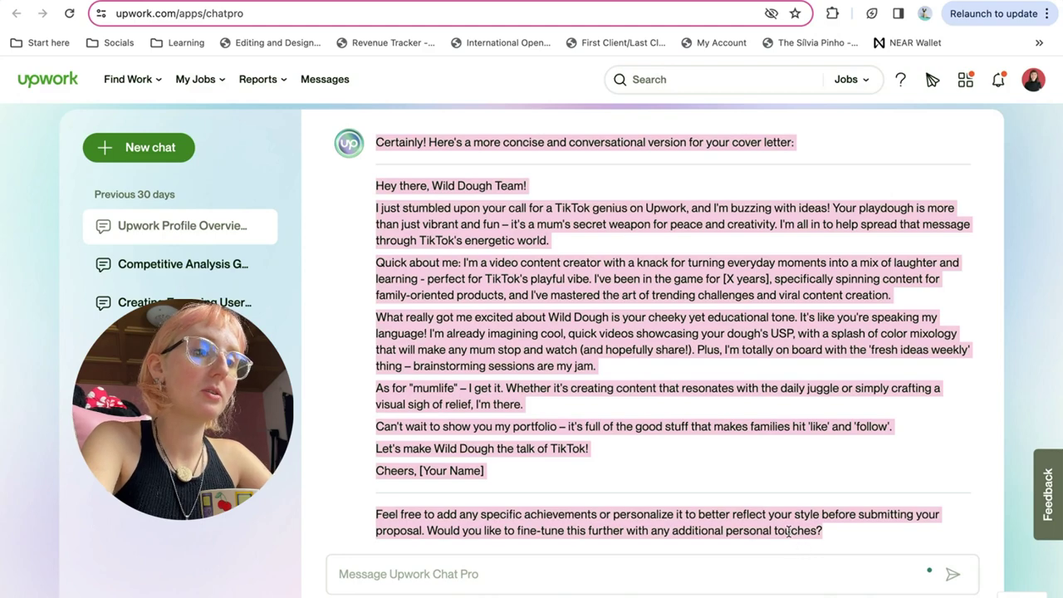
{"action": "key", "text": "ctrl+Left"}
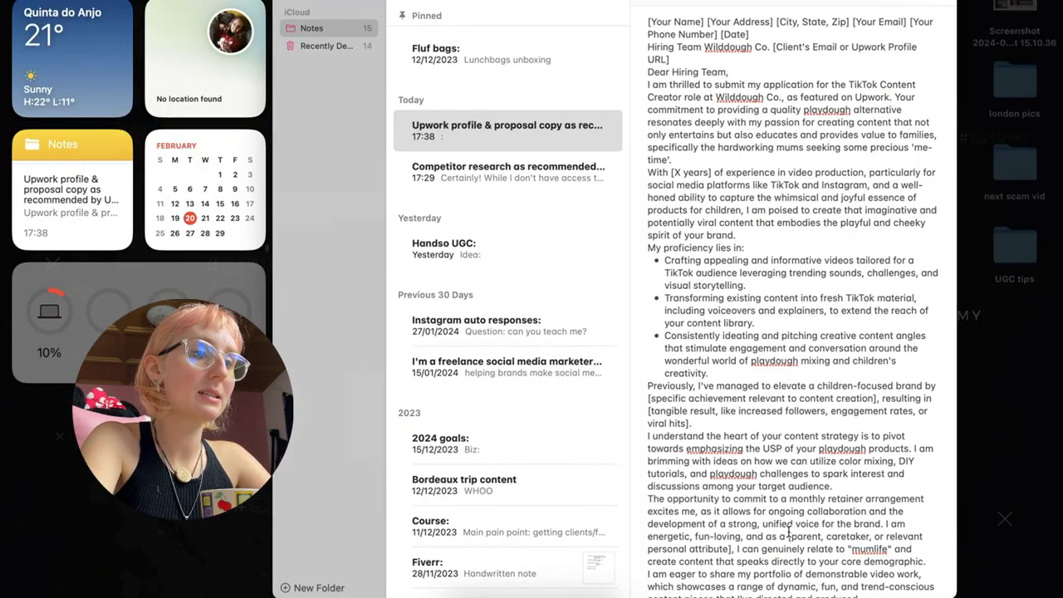
{"action": "scroll", "coordinate": [789, 530], "scroll_direction": "down", "scroll_amount": 5}
{"action": "key", "text": "super+v"}
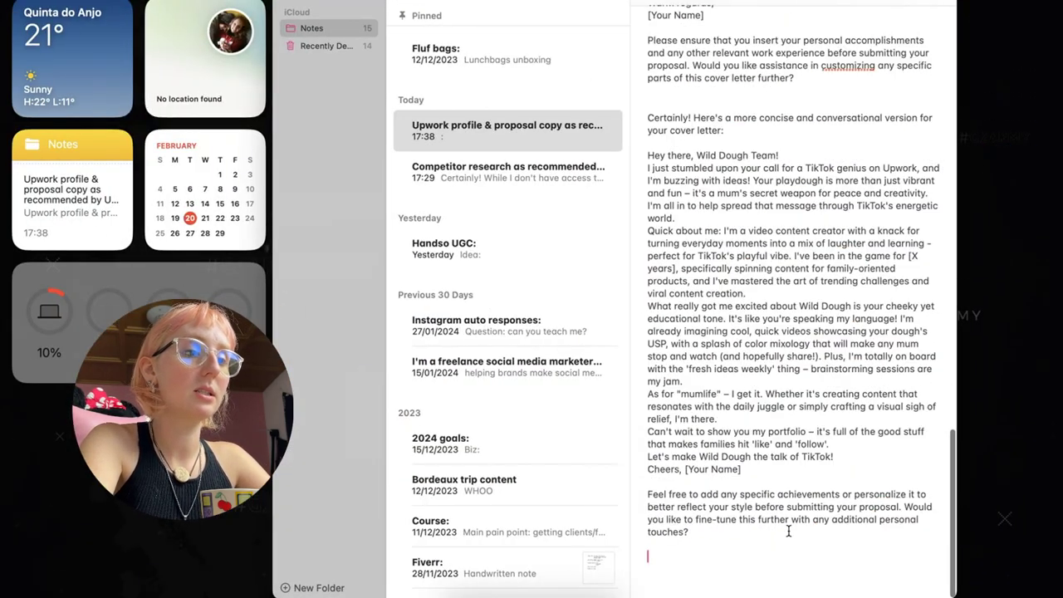
{"action": "key", "text": "ctrl+Right"}
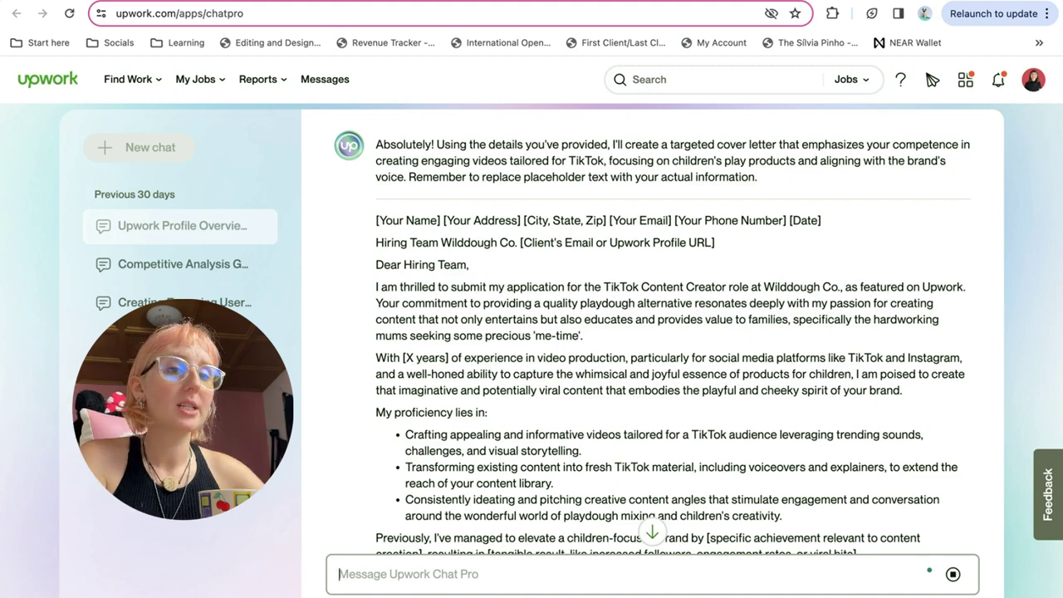
{"action": "left_click", "coordinate": [653, 532]}
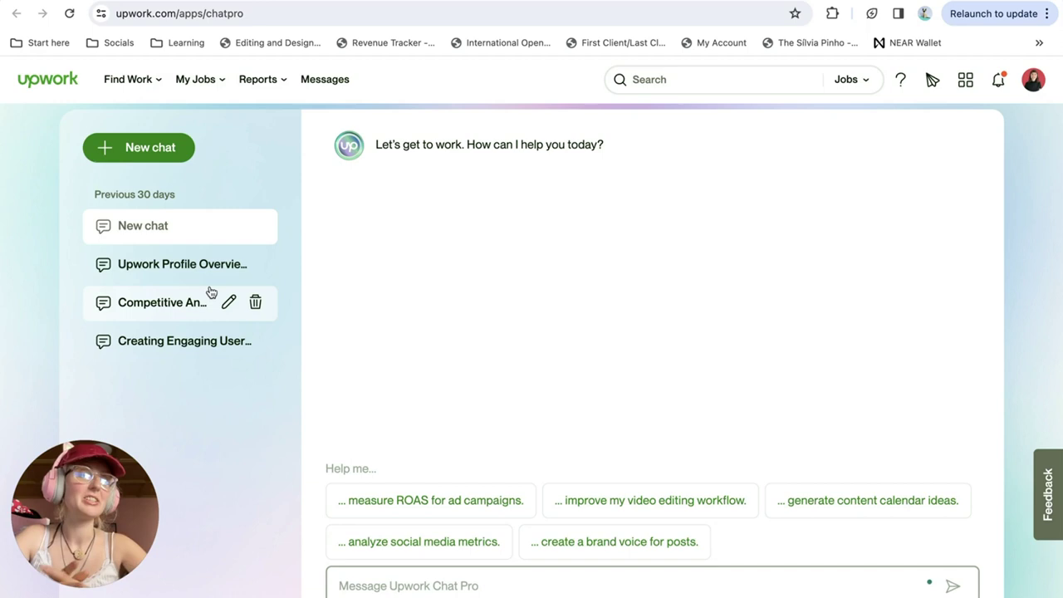
Step: Send 'my client sells fart-filtering underwear - can you give me 10 blog post ideas for them?'
{"action": "type", "text": "my clien"}
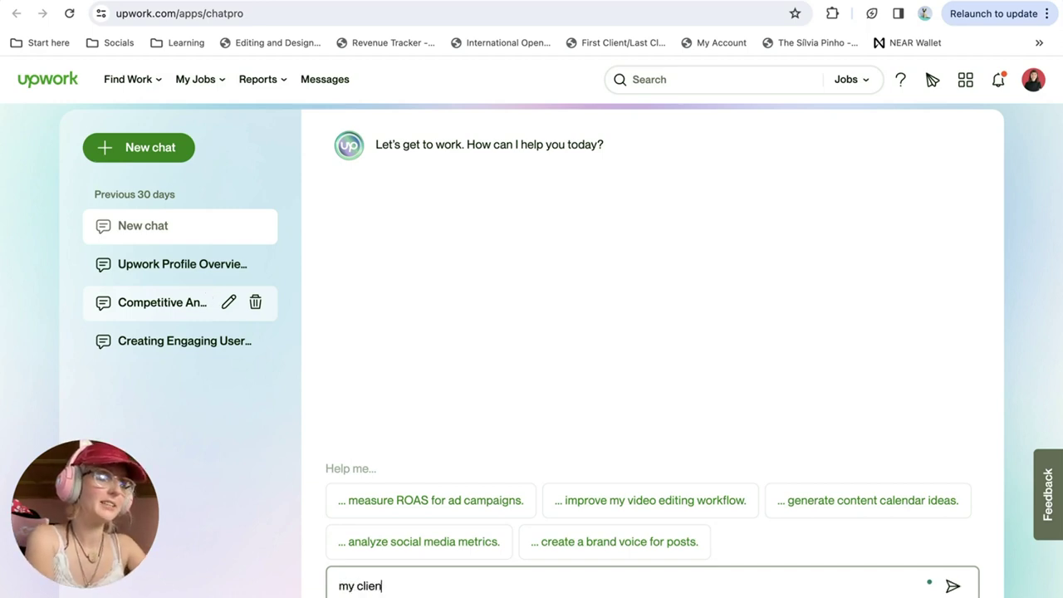
{"action": "type", "text": "t sells far"}
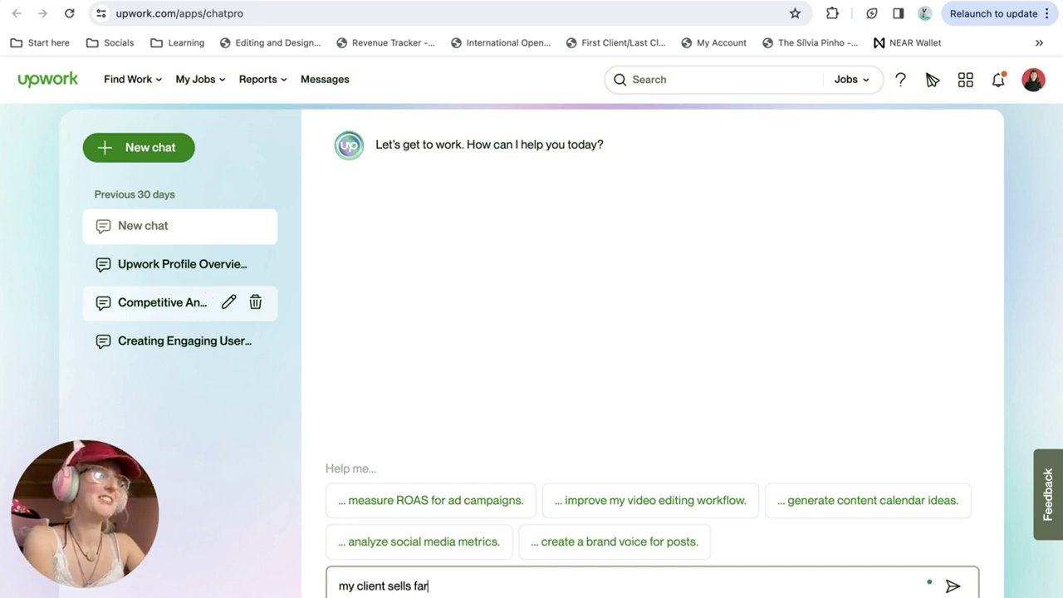
{"action": "type", "text": "t-filter"}
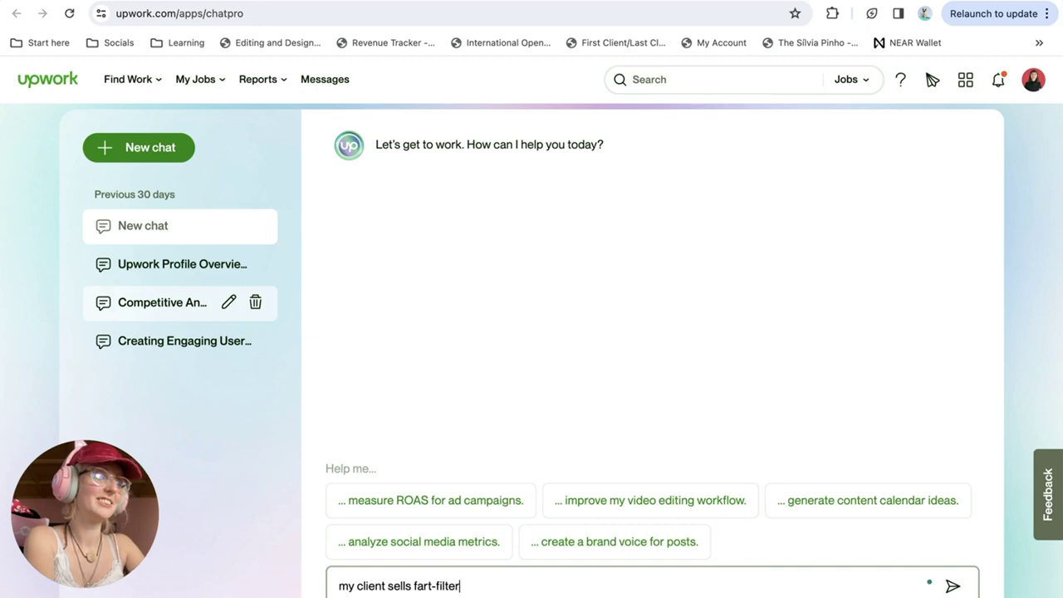
{"action": "type", "text": "ing unde"}
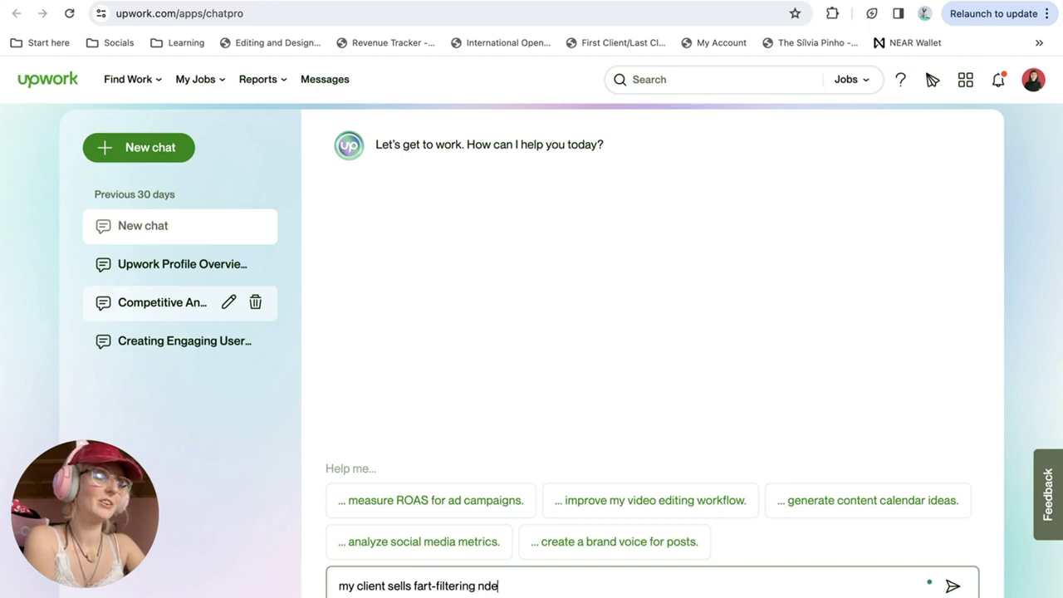
{"action": "key", "text": "BackSpace"}
{"action": "key", "text": "BackSpace"}
{"action": "key", "text": "BackSpace"}
{"action": "type", "text": "undew"}
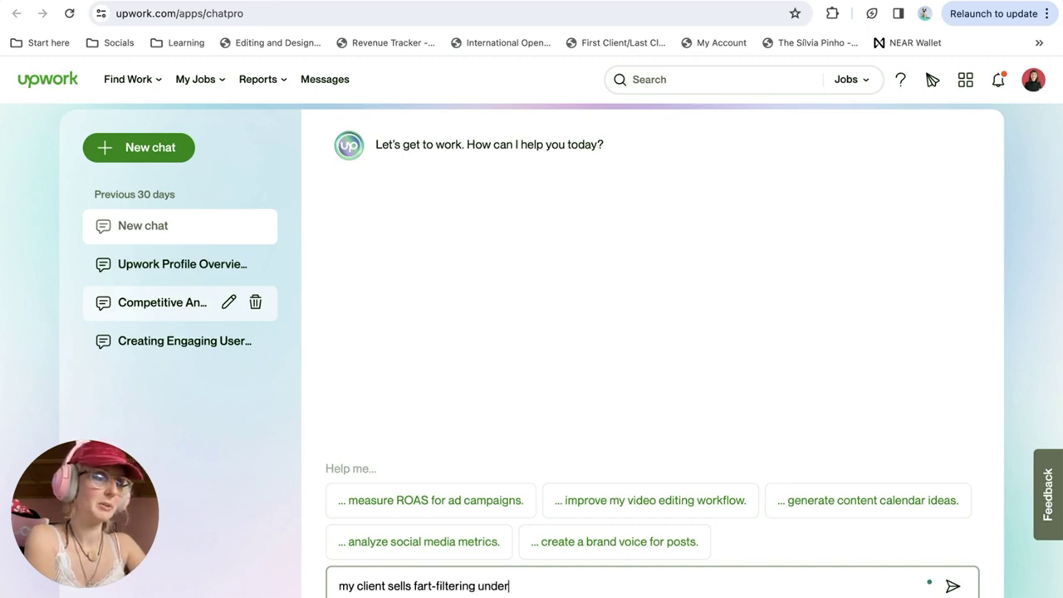
{"action": "type", "text": "wear - can you give"}
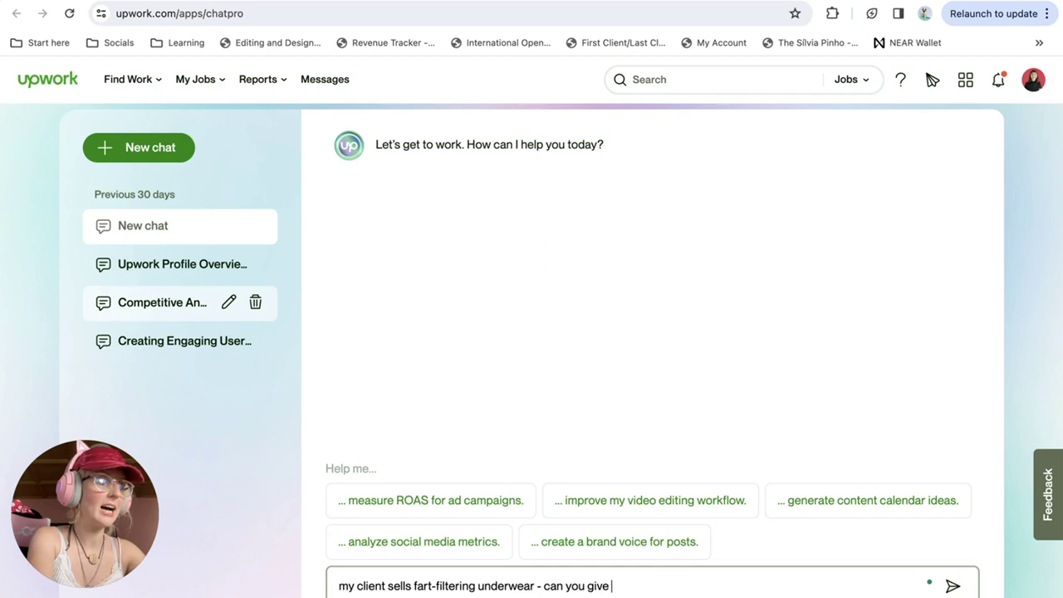
{"action": "type", "text": "me 10 blo"}
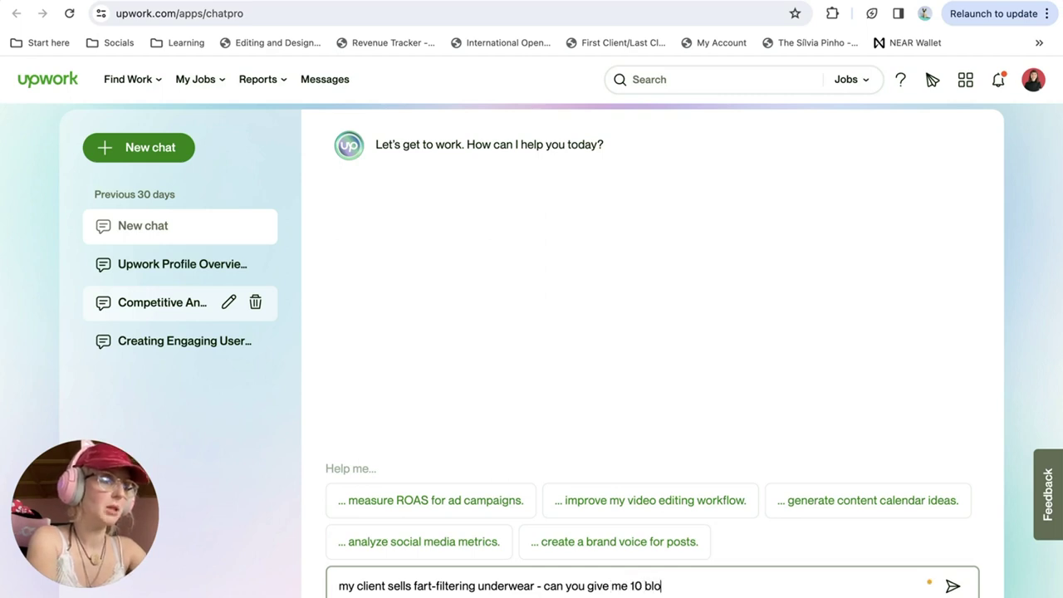
{"action": "type", "text": "g post ide"}
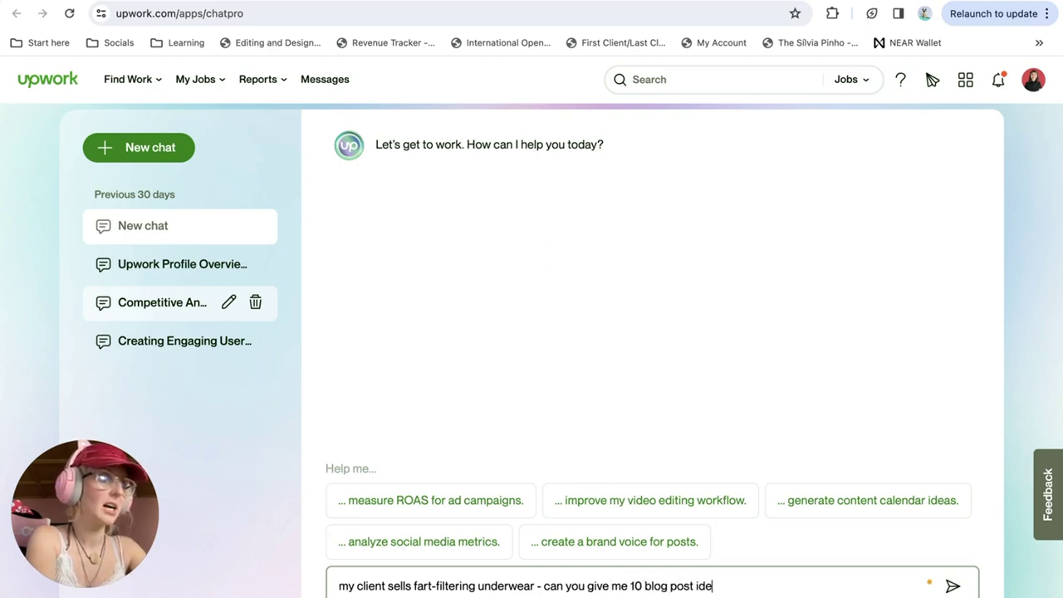
{"action": "type", "text": "as for th"}
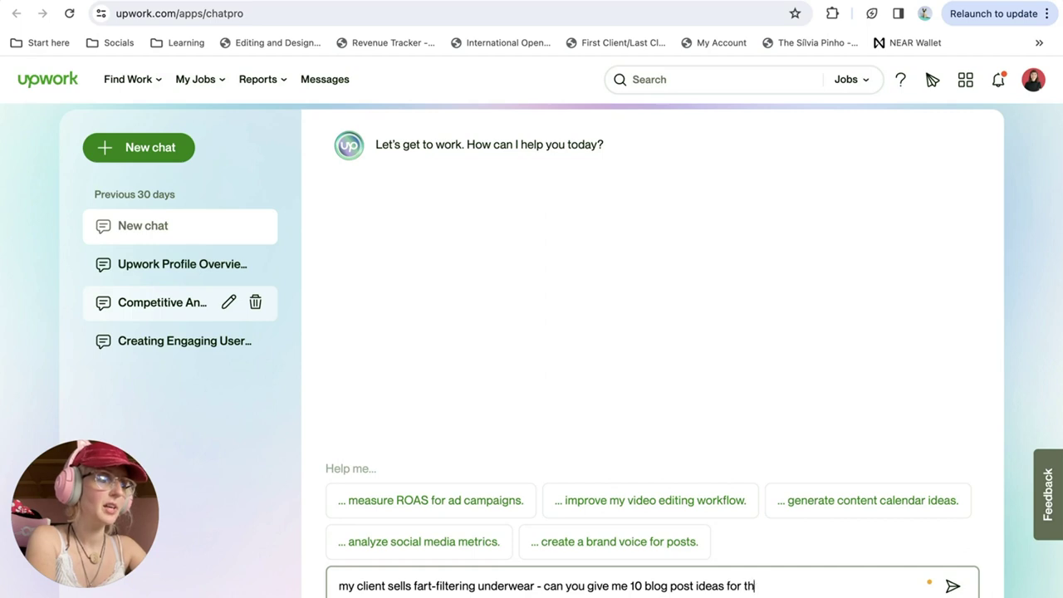
{"action": "type", "text": "em?"}
{"action": "key", "text": "Return"}
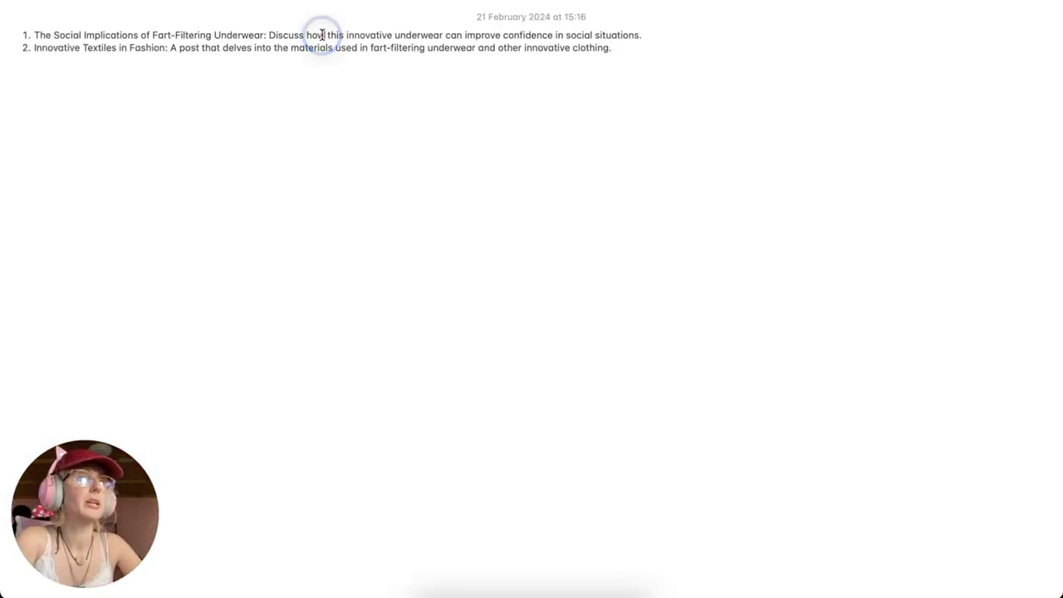
Step: Pick the first blog idea and ask Chat Pro: 'let's go with number 1, can you write a blog post on that?'
{"action": "triple_click", "coordinate": [321, 34]}
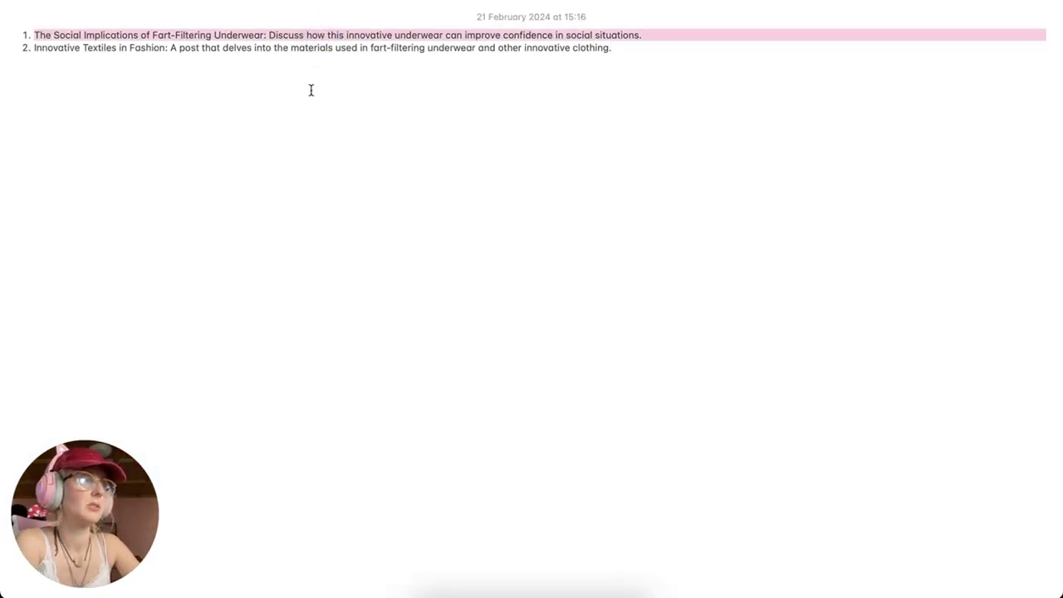
{"action": "key", "text": "super+Tab"}
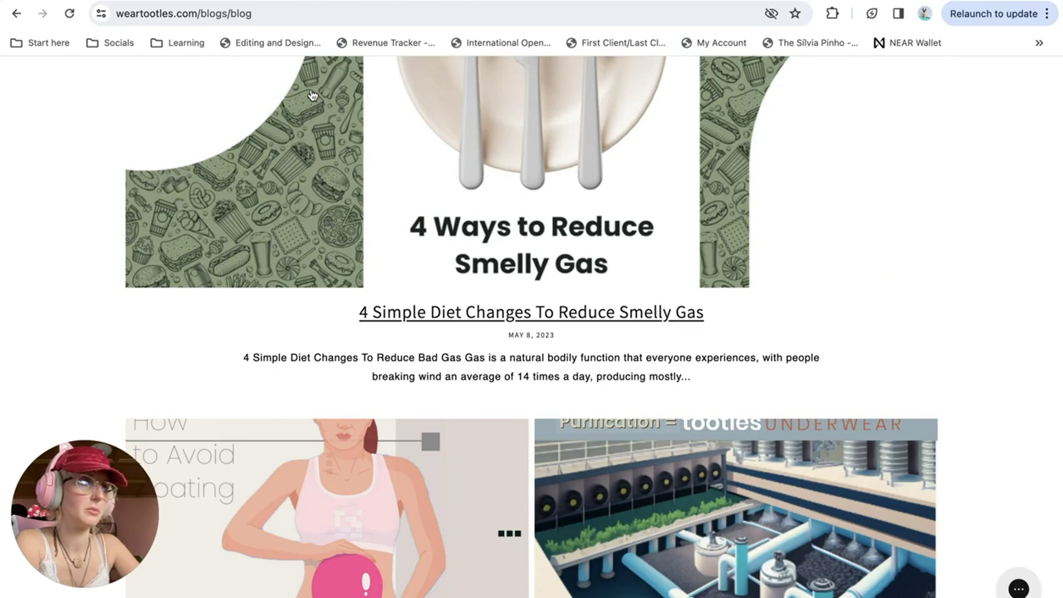
{"action": "key", "text": "ctrl+Tab"}
{"action": "left_click", "coordinate": [347, 585]}
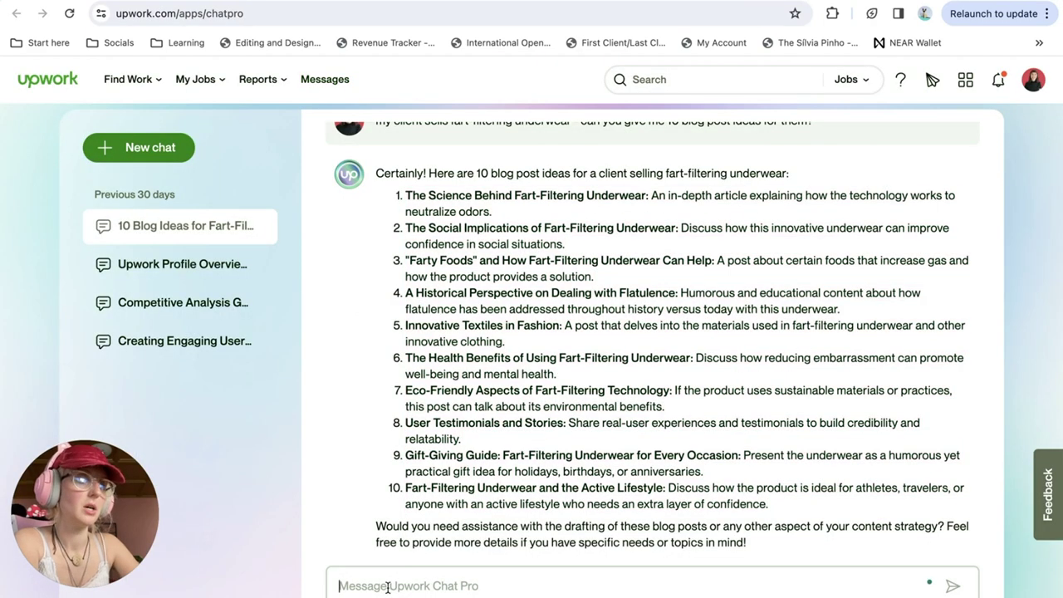
{"action": "type", "text": "let's go wi"}
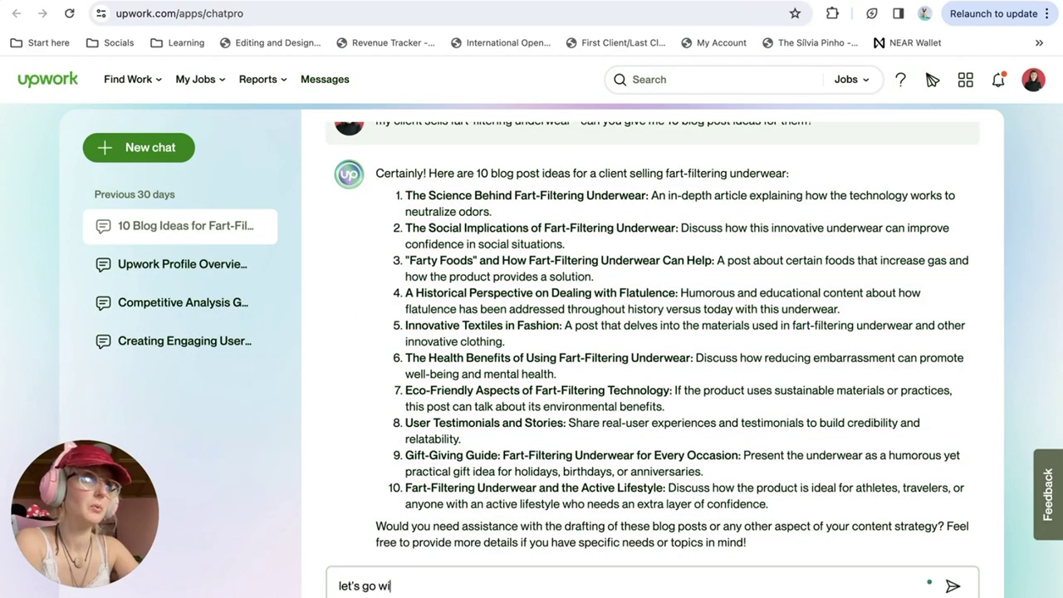
{"action": "type", "text": "th number"}
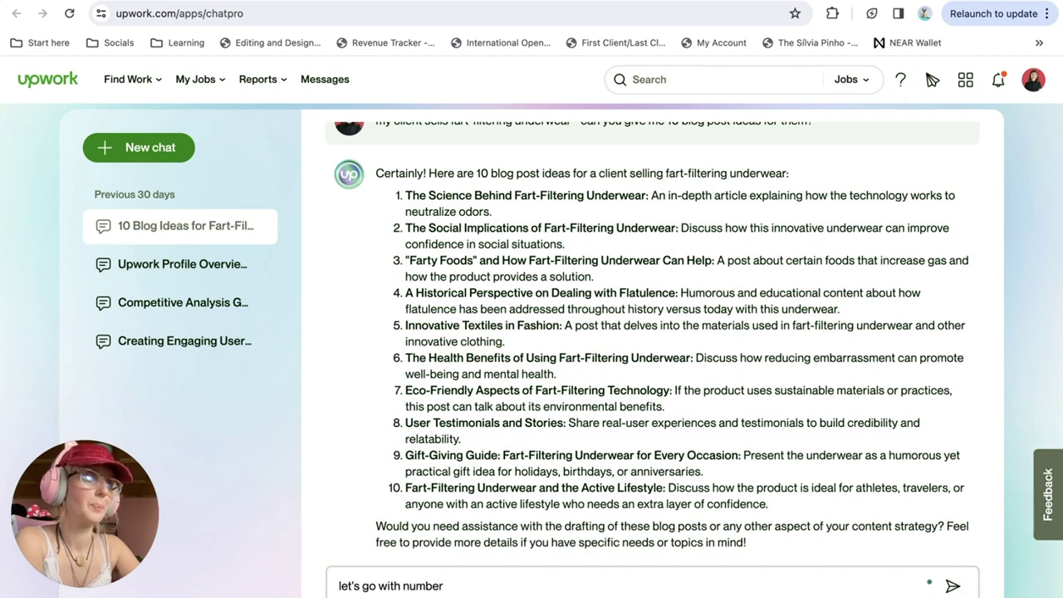
{"action": "type", "text": " 1, can yo"}
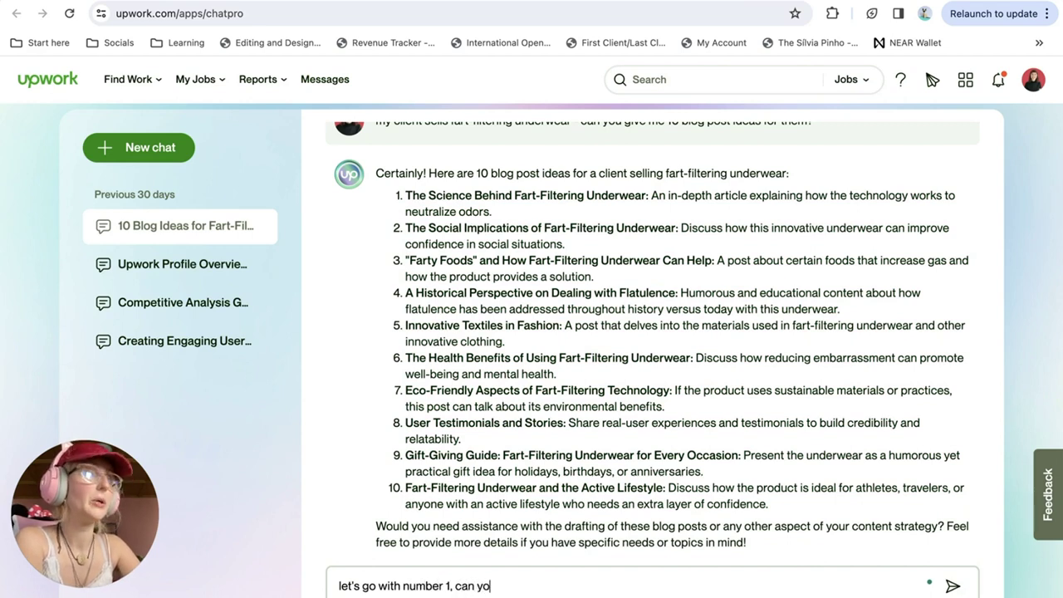
{"action": "type", "text": "u write a blog post on th"}
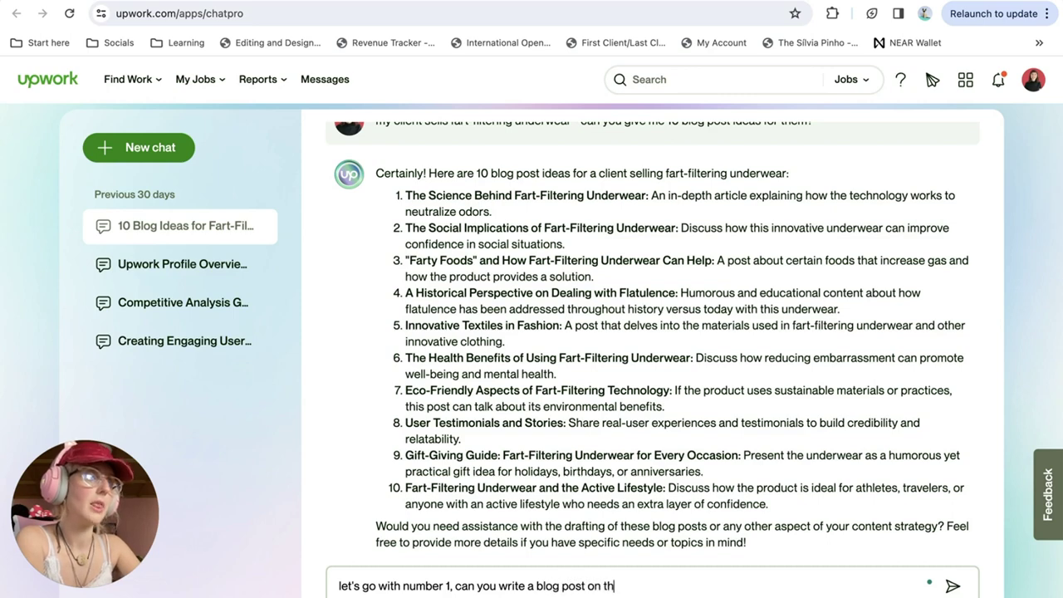
{"action": "type", "text": "at?"}
{"action": "key", "text": "Return"}
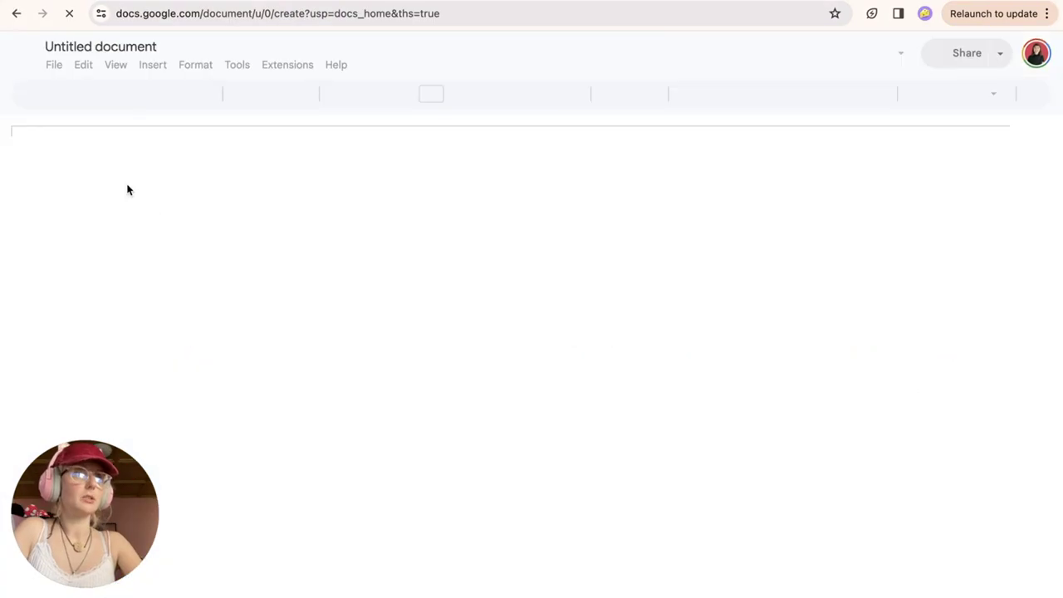
Step: Paste the 'Unveiling the Mystery: The Science Behind Fart-Filtering Underwear' draft into the untitled Google Doc
{"action": "key", "text": "ctrl+v"}
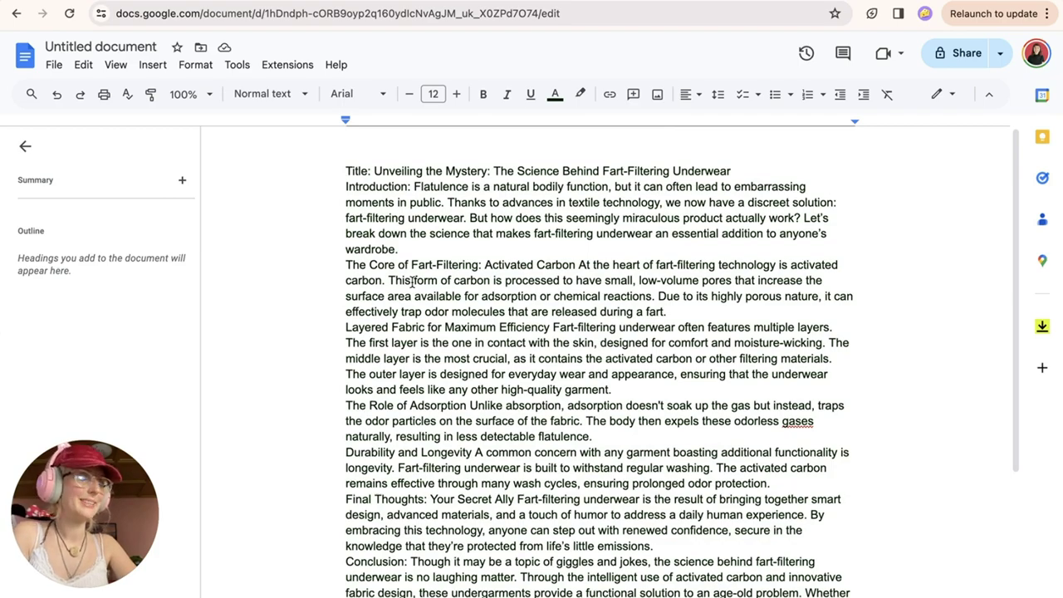
{"action": "scroll", "coordinate": [412, 283], "scroll_direction": "left", "scroll_amount": 5}
{"action": "scroll", "coordinate": [409, 278], "scroll_direction": "right", "scroll_amount": 5}
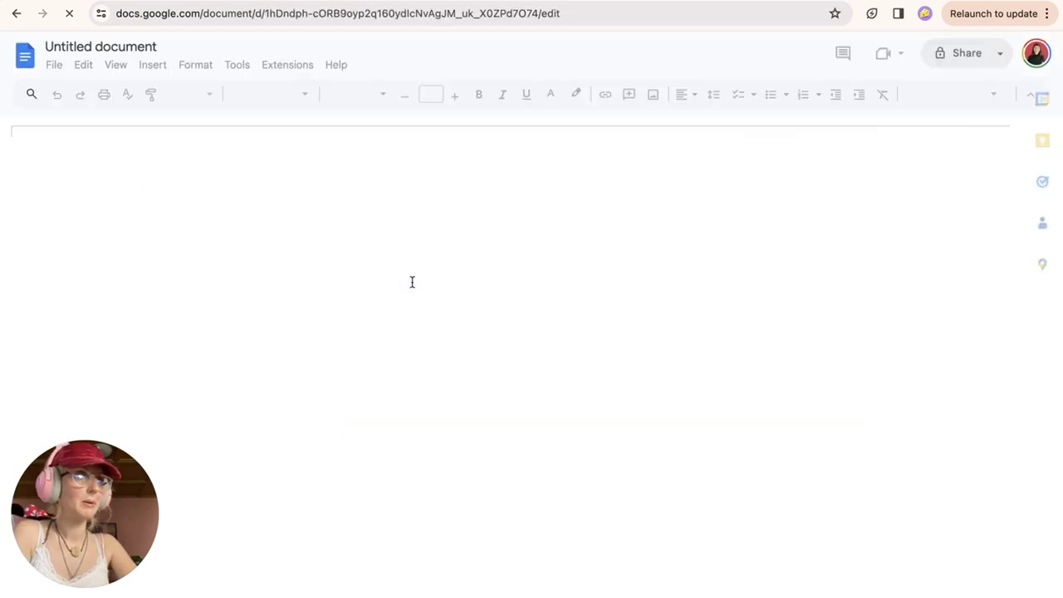
{"action": "key", "text": "super+grave"}
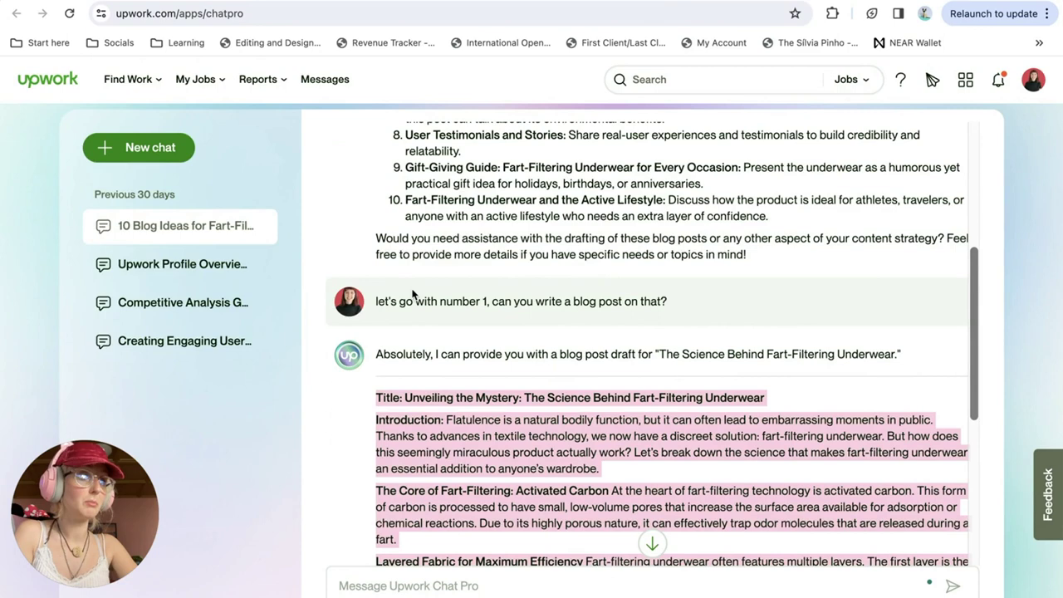
Step: Ask Chat Pro: 'great! can you give me 10 social posts from that blog post?'
{"action": "left_click", "coordinate": [353, 586]}
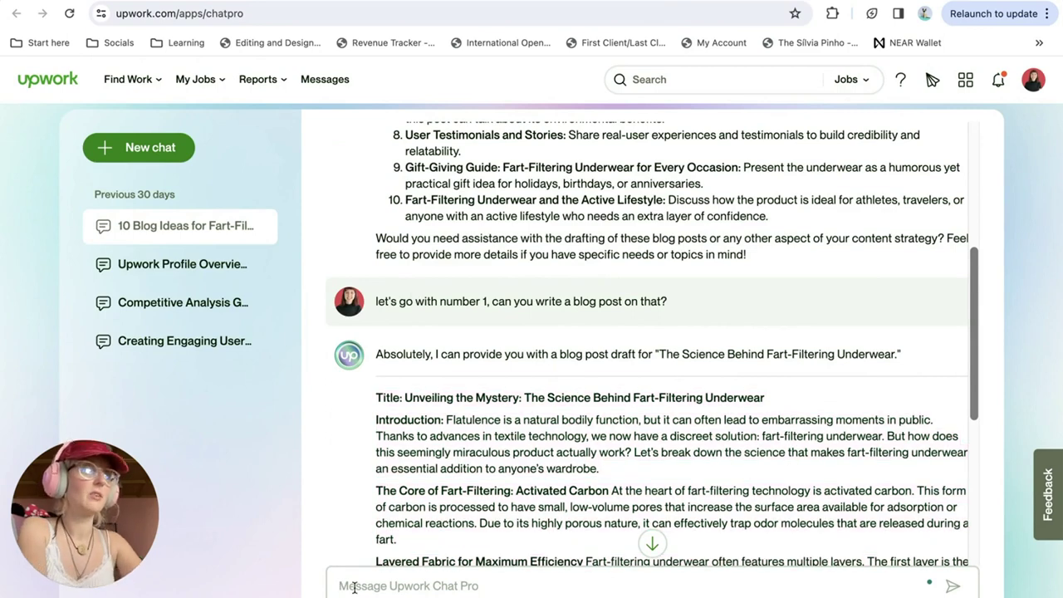
{"action": "type", "text": "great! can"}
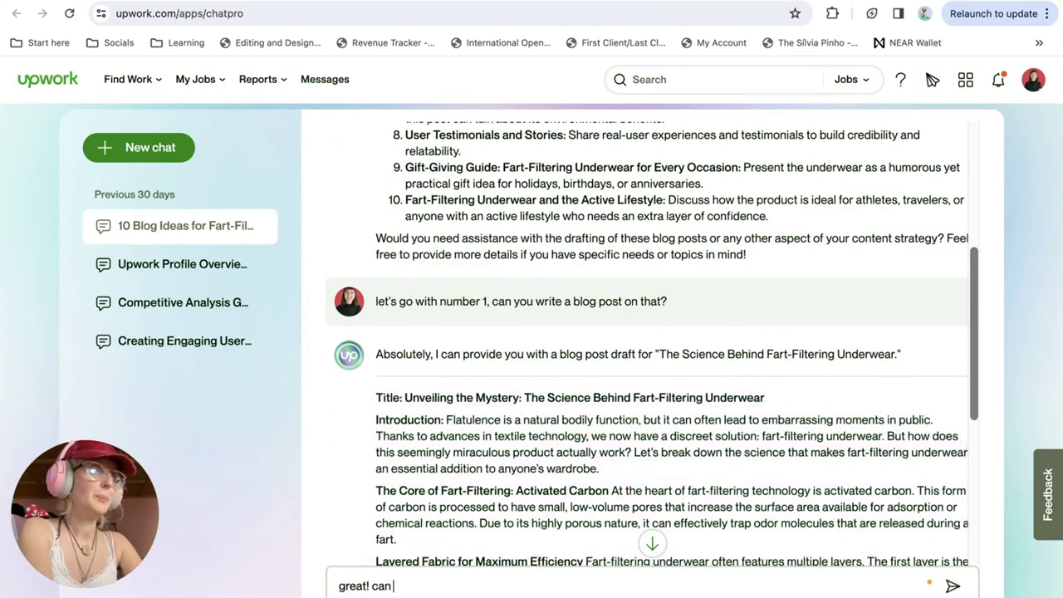
{"action": "type", "text": " you give me 1"}
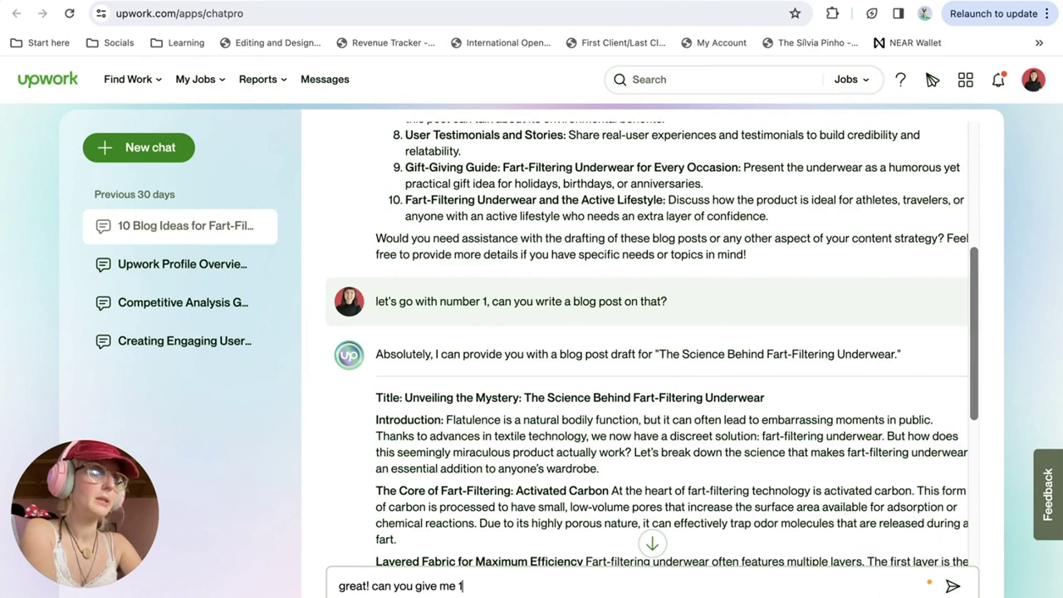
{"action": "type", "text": "0 social po"}
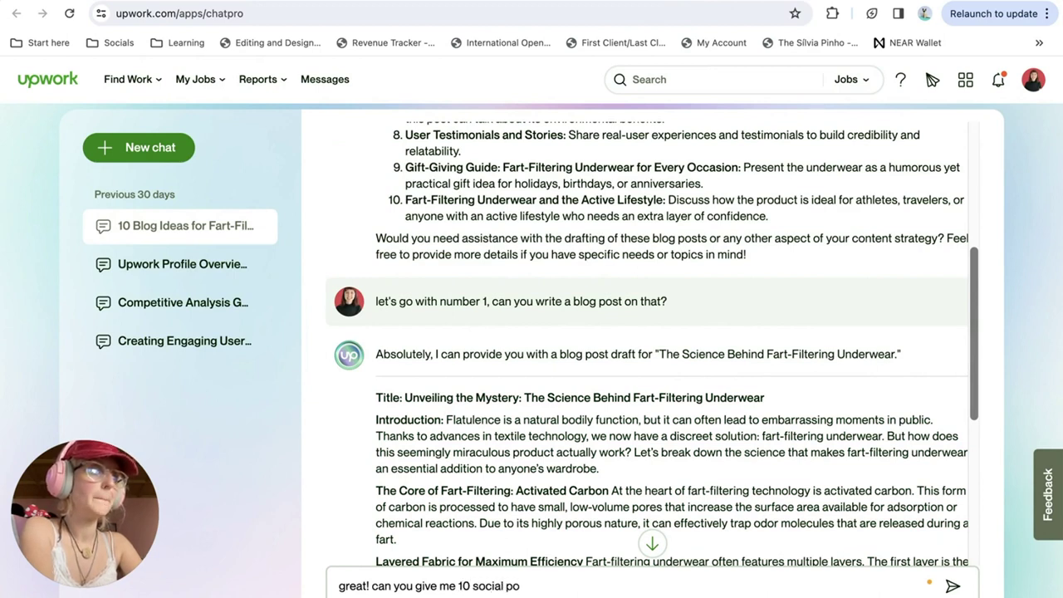
{"action": "type", "text": "sts from th"}
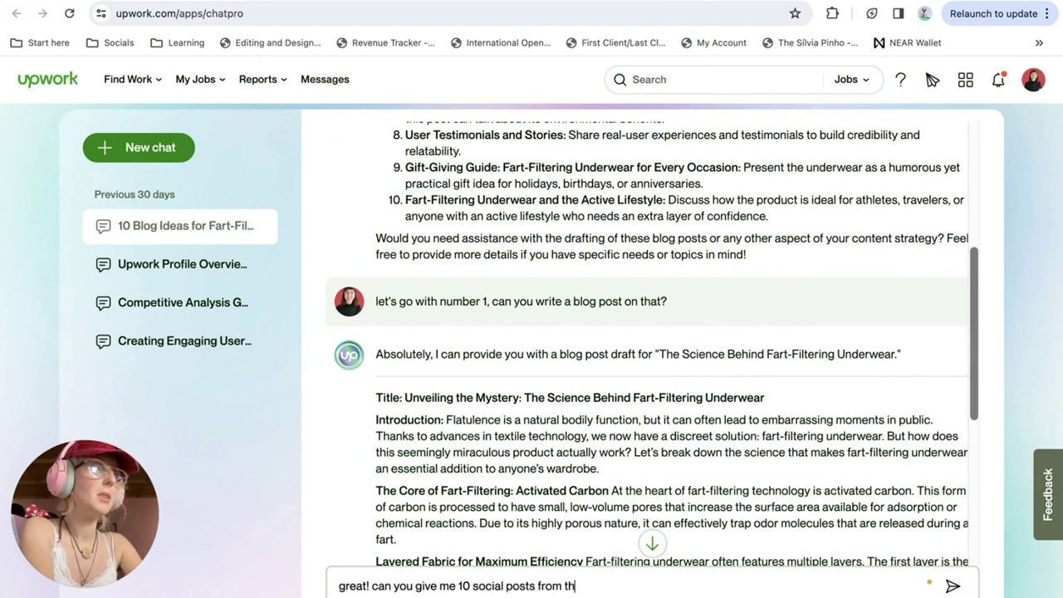
{"action": "type", "text": "at blog pos"}
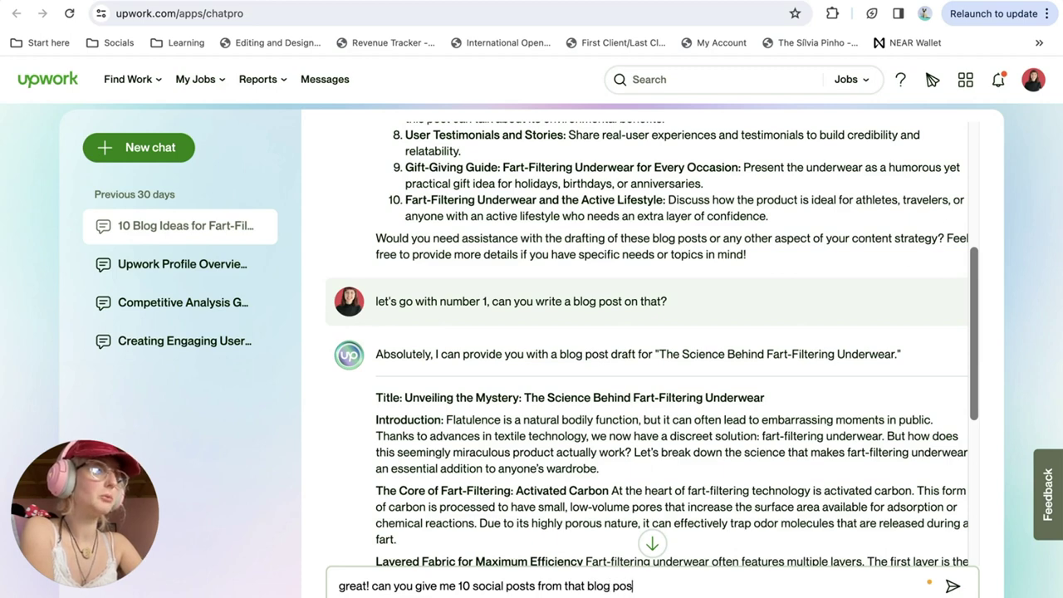
{"action": "type", "text": "t?"}
{"action": "key", "text": "Return"}
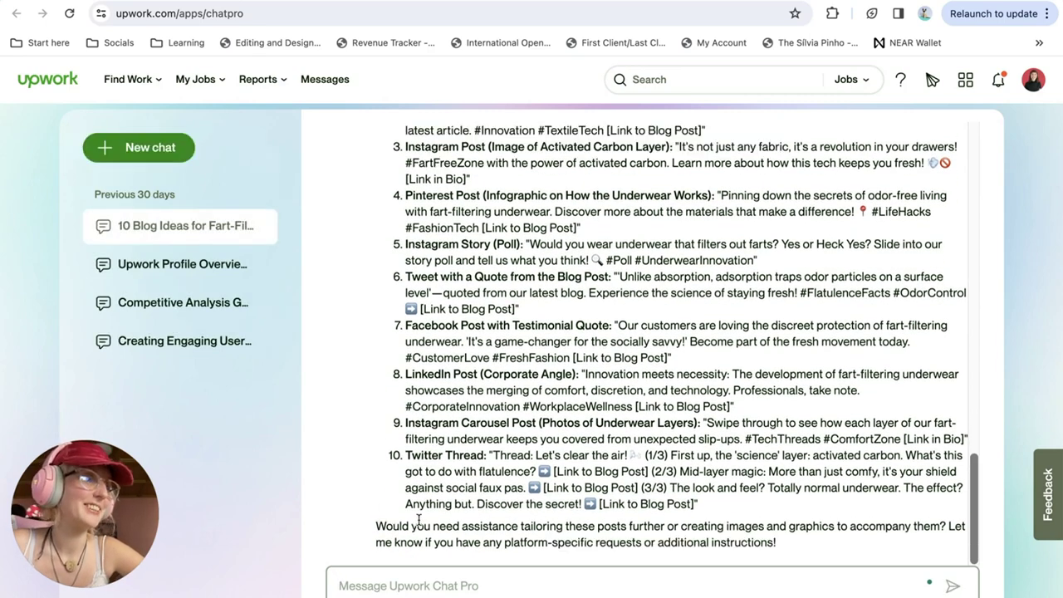
Step: Copy Chat Pro's ten social posts for the end of the blog post document
{"action": "scroll", "coordinate": [439, 424], "scroll_direction": "down", "scroll_amount": 1}
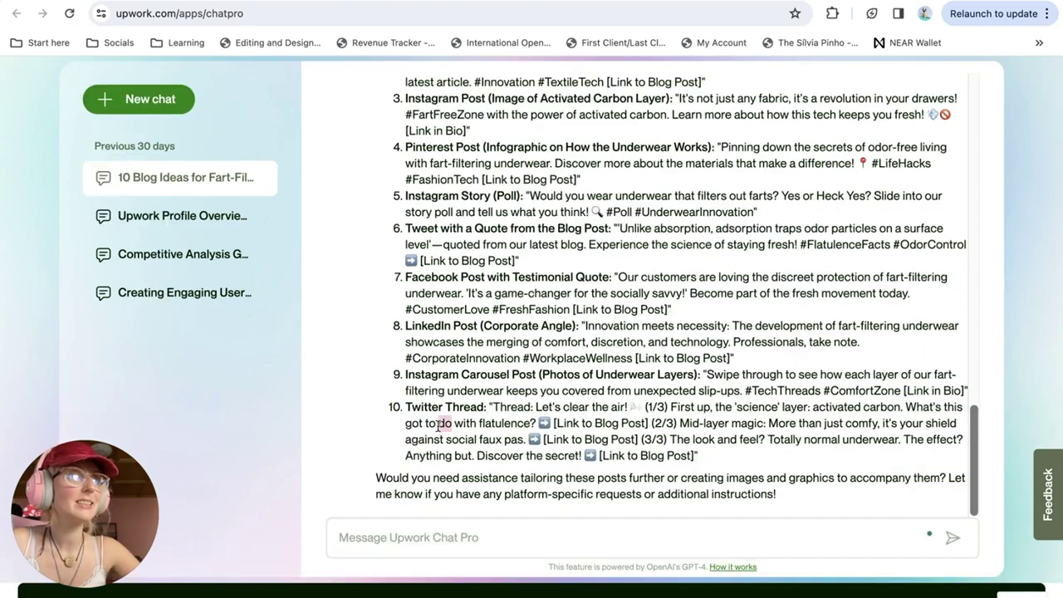
{"action": "left_click_drag", "start_coordinate": [440, 424], "coordinate": [408, 93]}
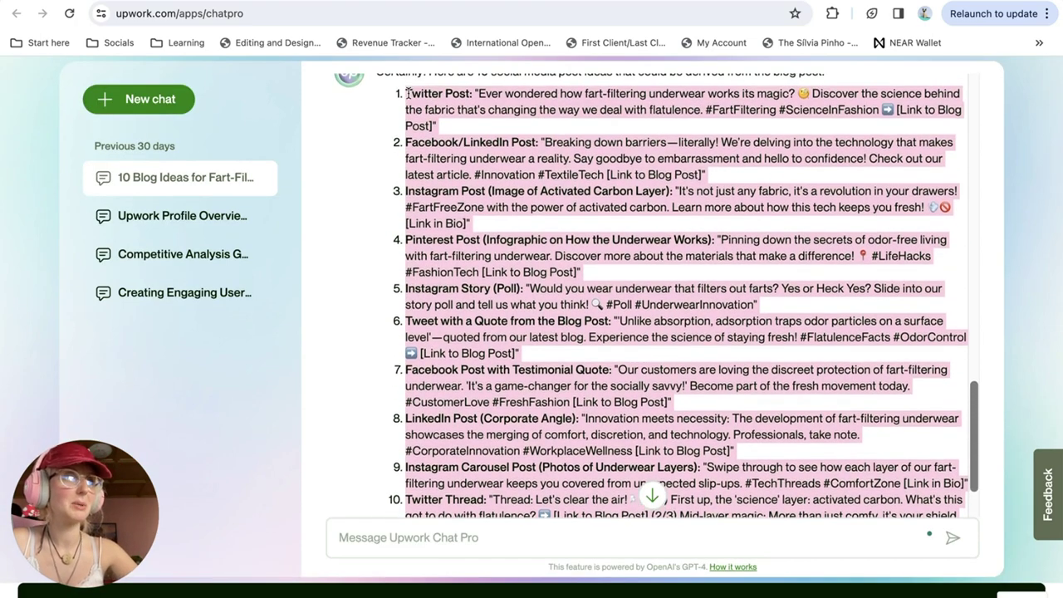
{"action": "key", "text": "super+c"}
{"action": "key", "text": "ctrl+Right"}
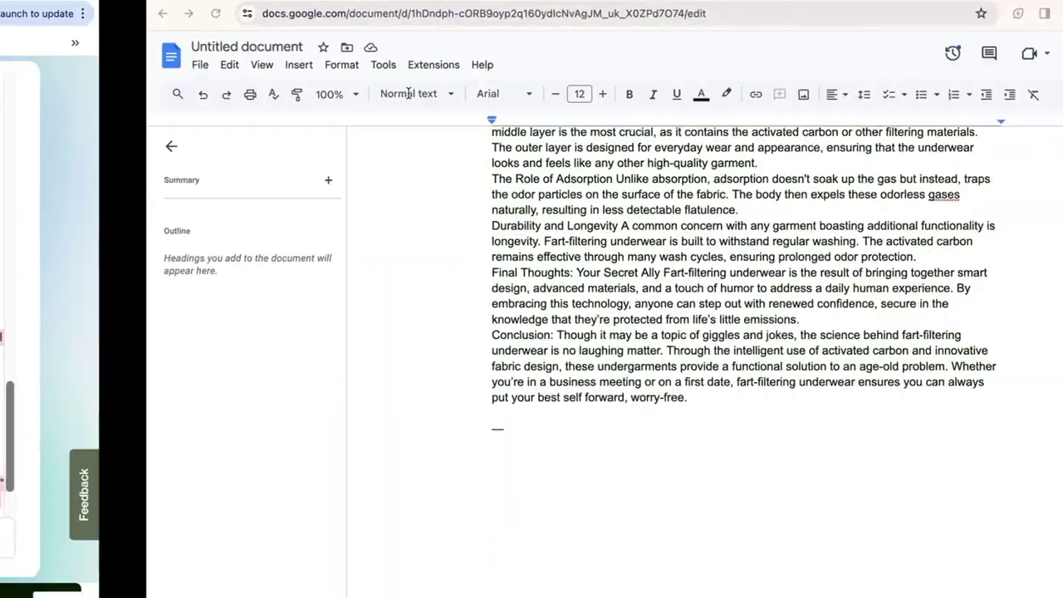